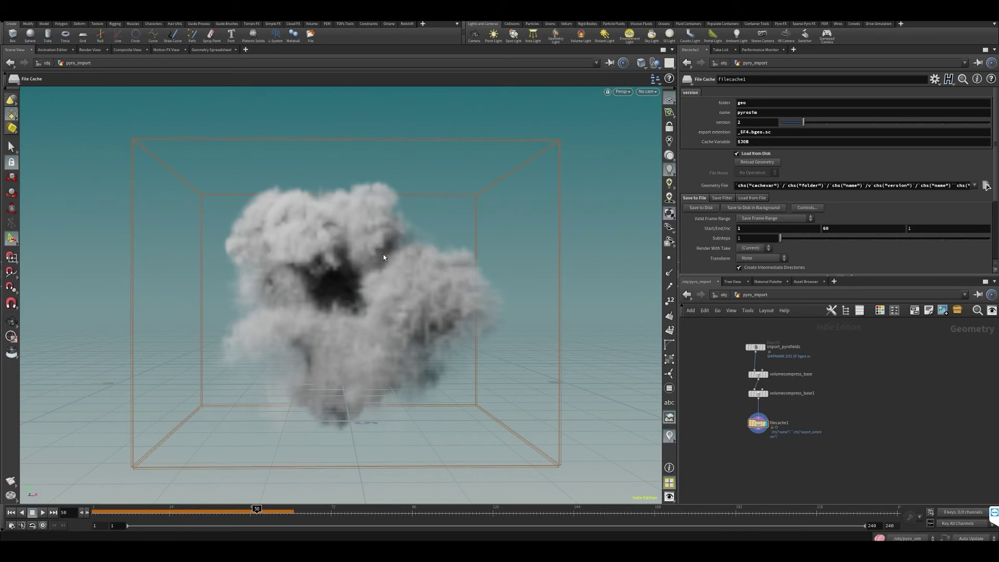
Add a Points from Volume node connected beneath the filecache1 node in the pyro_import network
{"action": "key", "text": "Tab"}
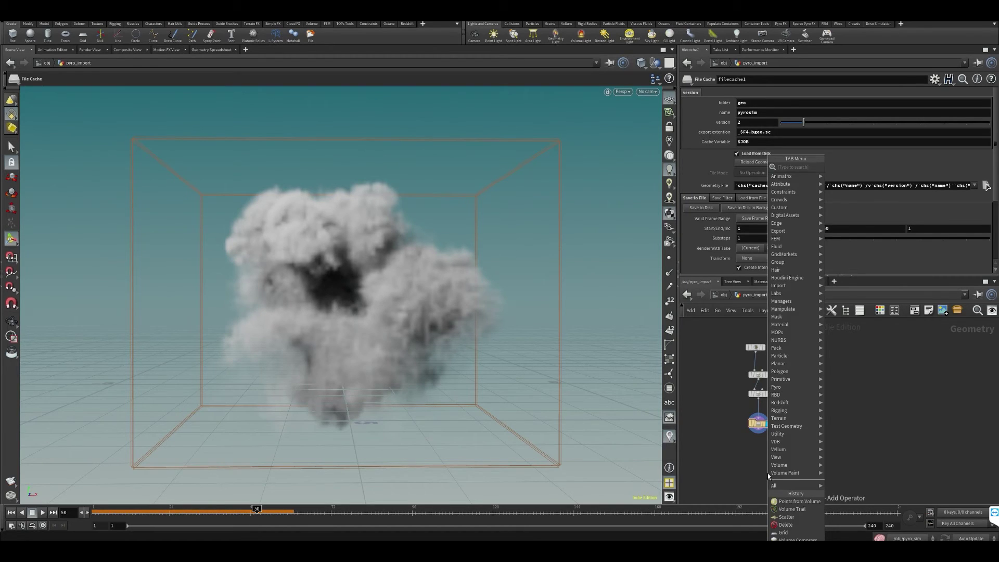
{"action": "type", "text": "pfrom"}
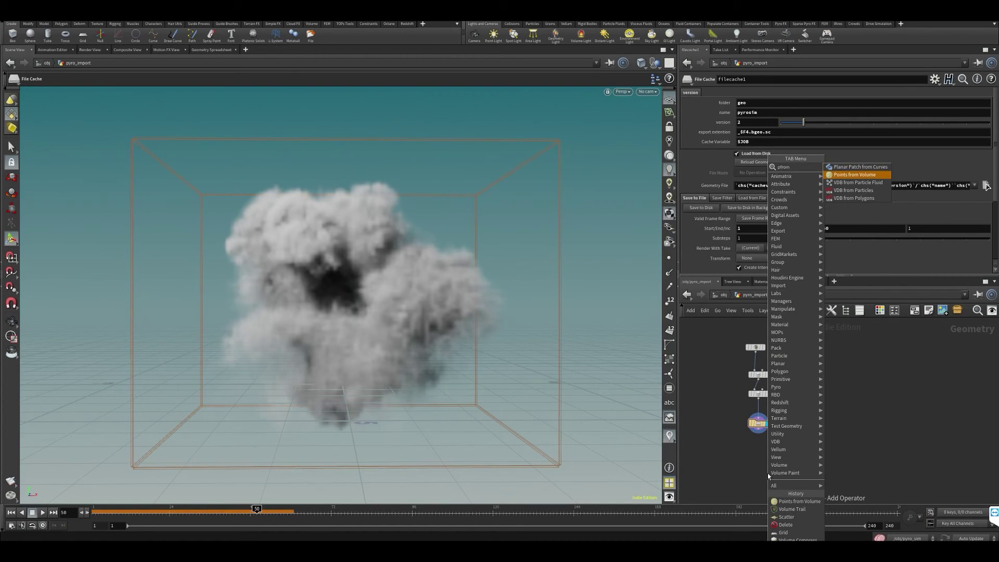
{"action": "key", "text": "Return"}
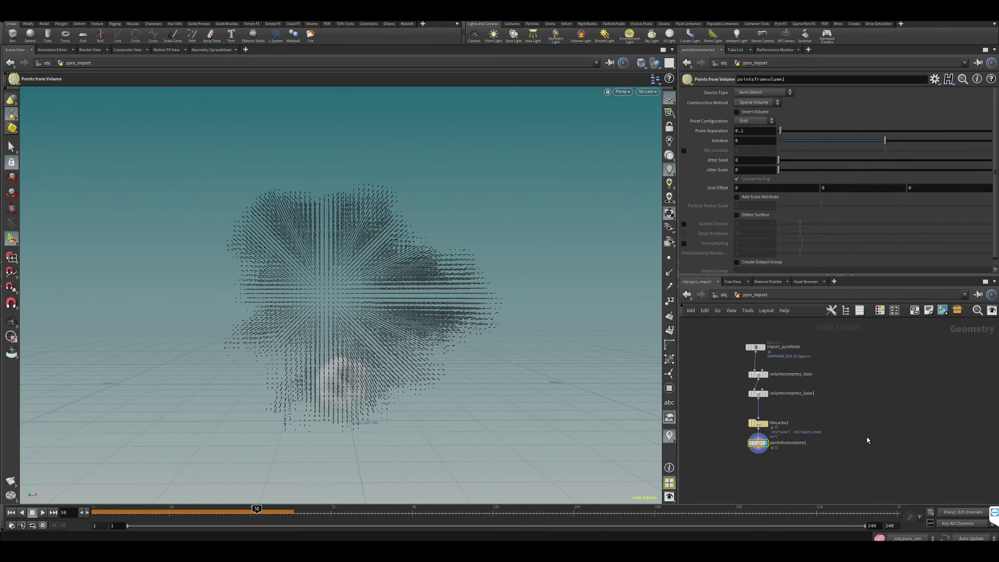
{"action": "middle_click_drag", "start_coordinate": [867, 440], "coordinate": [880, 438]}
{"action": "scroll", "coordinate": [850, 384], "scroll_direction": "up", "scroll_amount": 3}
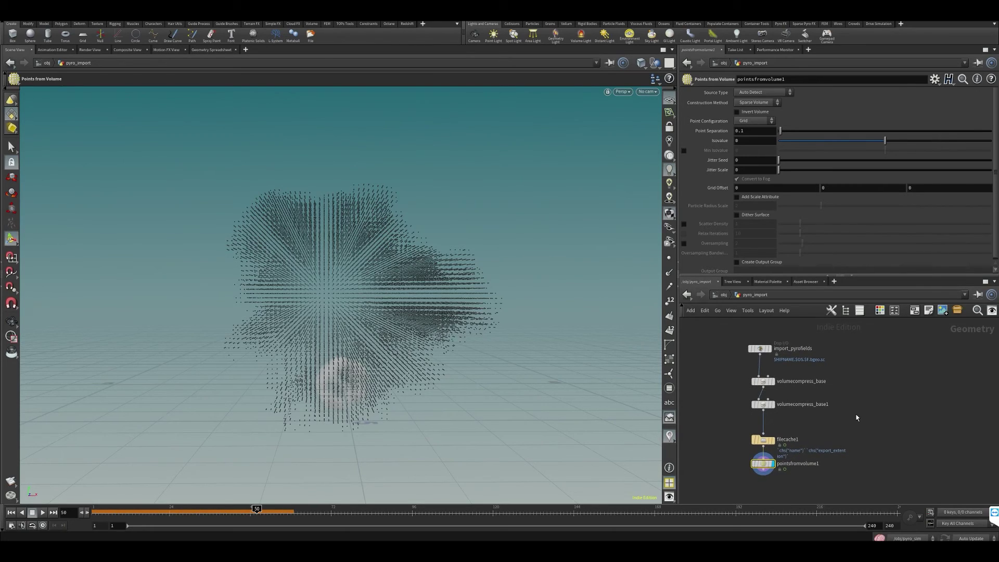
{"action": "middle_click_drag", "start_coordinate": [854, 419], "coordinate": [838, 406]}
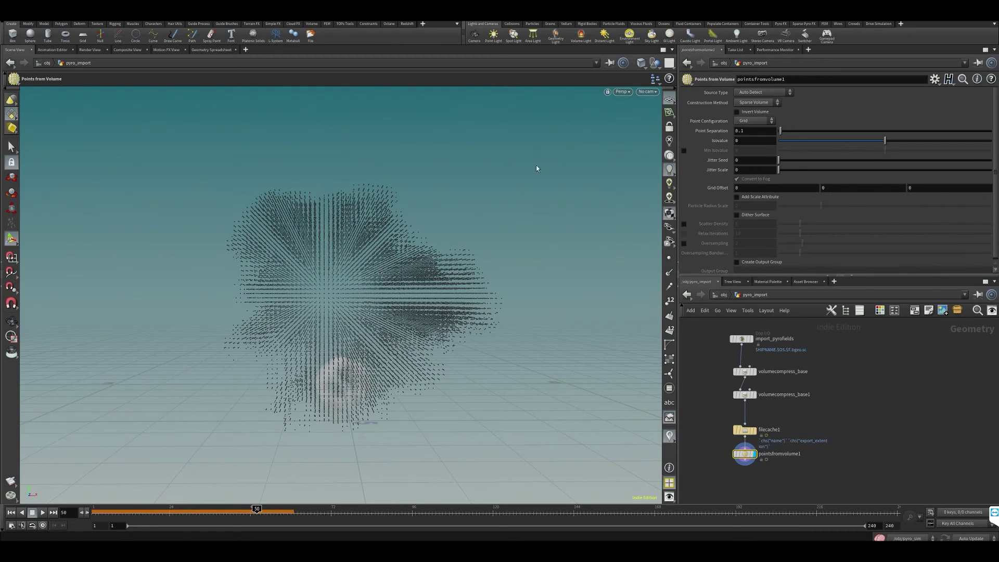
Set the Points from Volume node's construction method to Dense Grid and inspect the resulting points
{"action": "left_click", "coordinate": [754, 103]}
{"action": "left_click", "coordinate": [754, 110]}
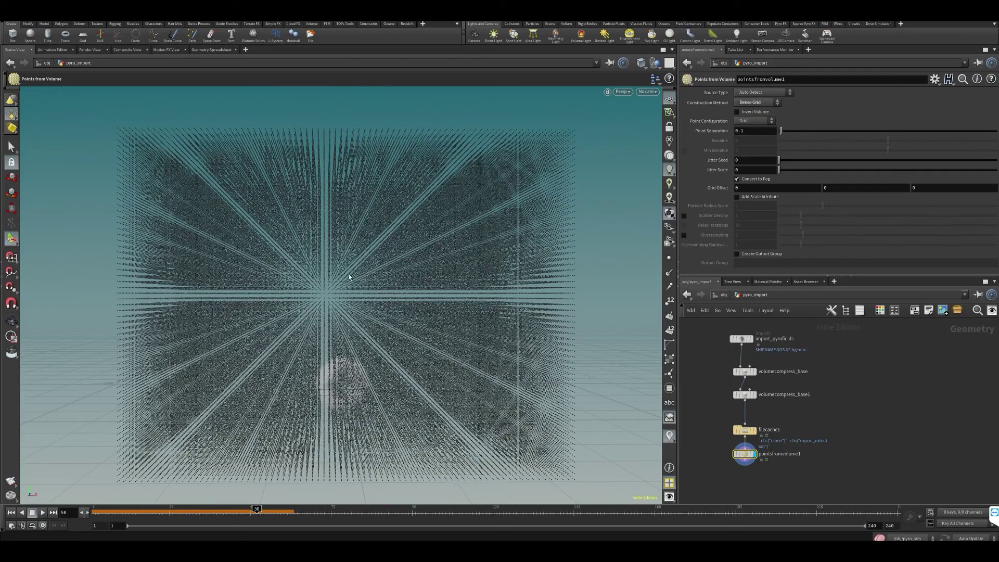
{"action": "left_click_drag", "start_coordinate": [375, 289], "coordinate": [373, 294], "text": "alt"}
{"action": "scroll", "coordinate": [372, 294], "scroll_direction": "down", "scroll_amount": 5}
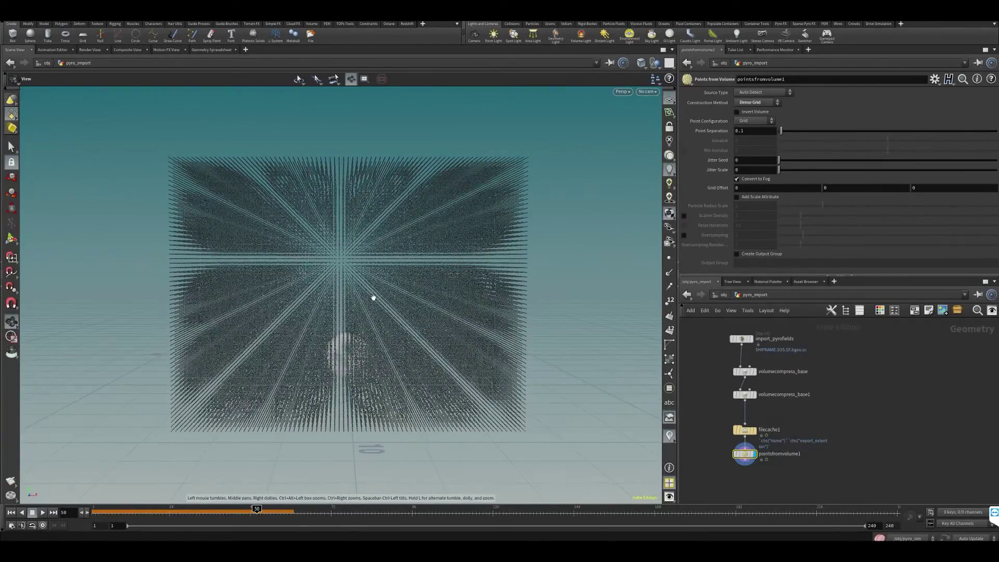
{"action": "key", "text": "Return"}
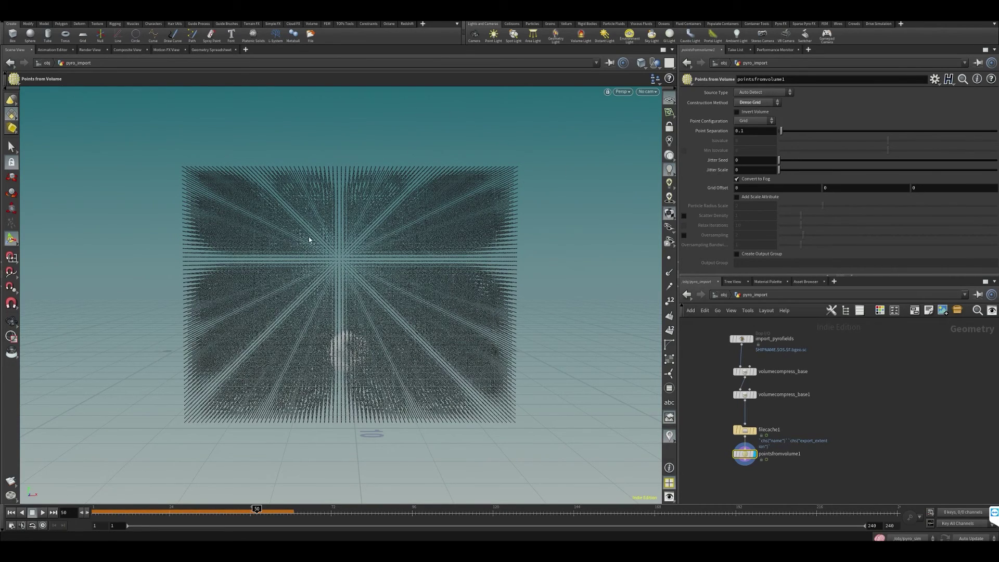
Switch the construction method to Sparse Volume for comparison and return it to Dense Grid
{"action": "left_click", "coordinate": [757, 102]}
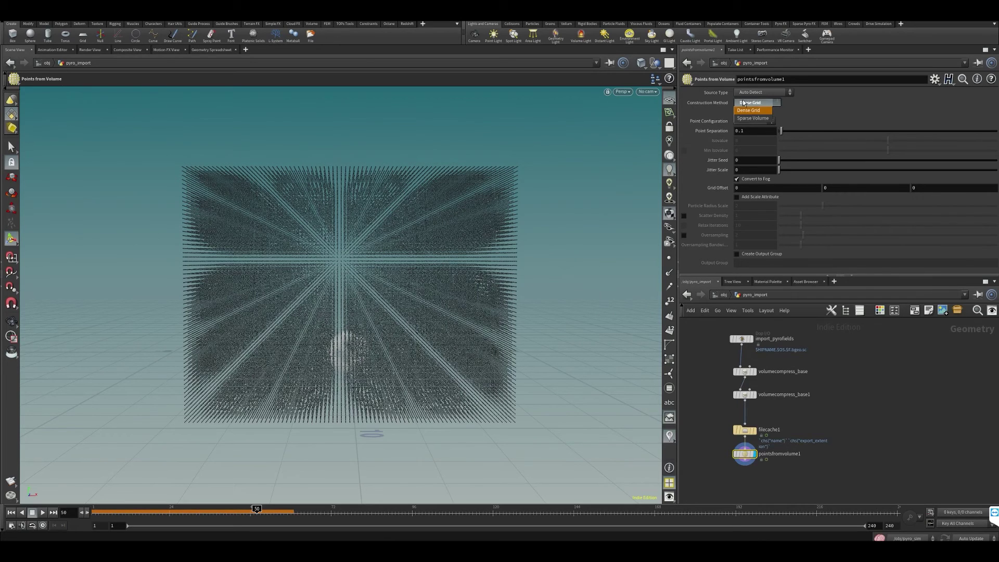
{"action": "left_click", "coordinate": [749, 111]}
{"action": "left_click", "coordinate": [757, 102]}
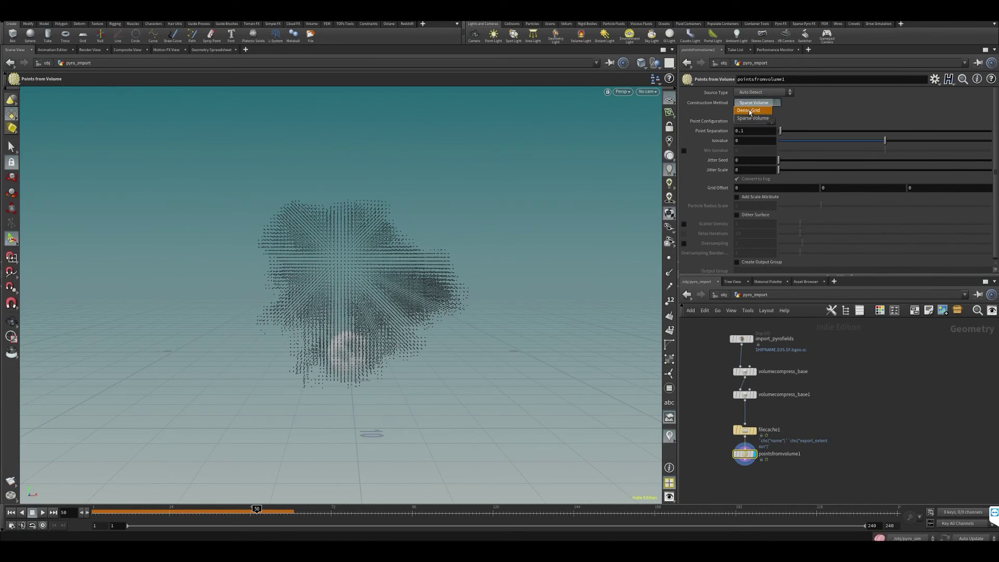
{"action": "left_click", "coordinate": [753, 93]}
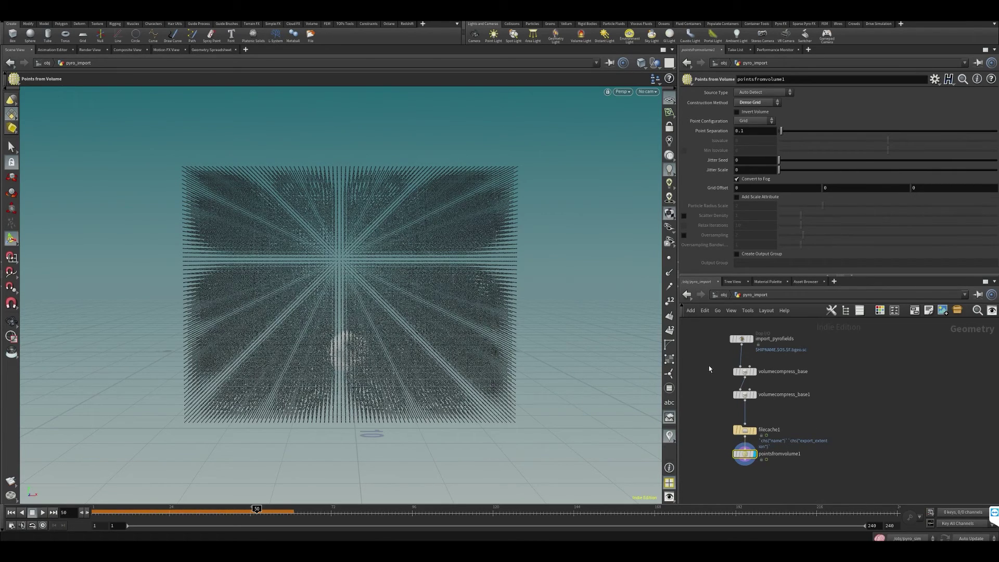
Disable dynamics simulation and copy the Division Size parameter from the pyro smoke object inside the pyro_sim network
{"action": "middle_click_drag", "start_coordinate": [684, 363], "coordinate": [726, 377]}
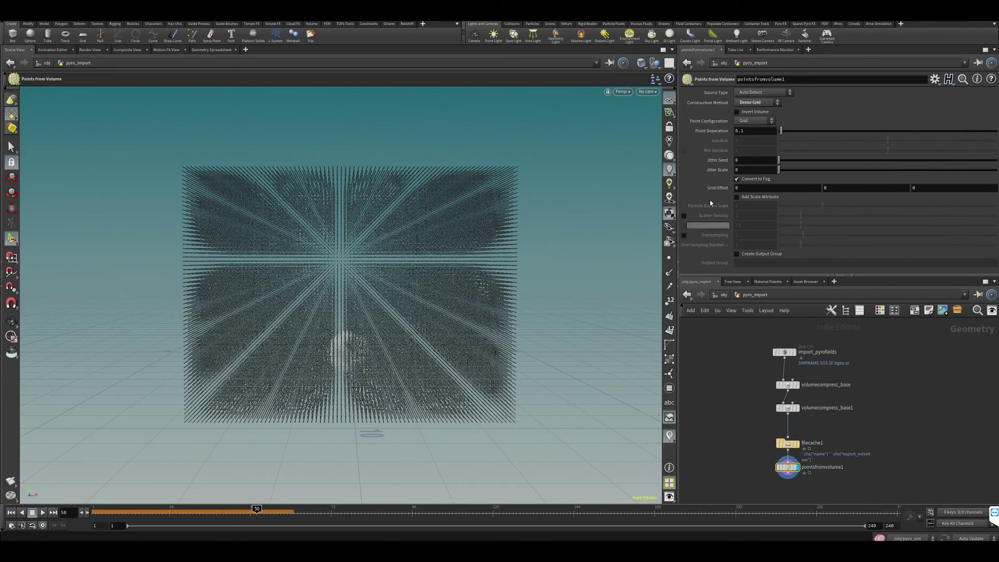
{"action": "left_click", "coordinate": [723, 295]}
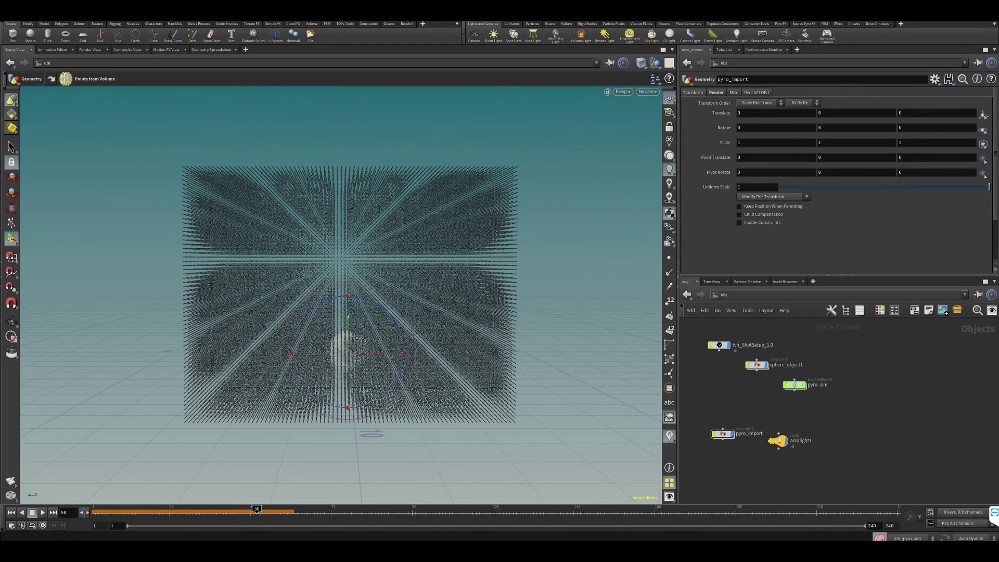
{"action": "left_click", "coordinate": [879, 538]}
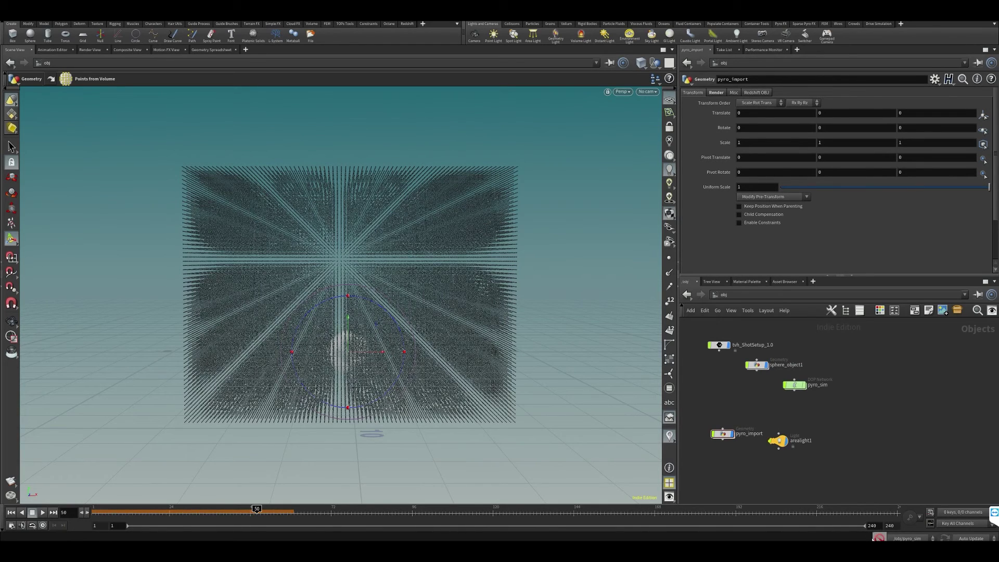
{"action": "double_click", "coordinate": [791, 385]}
{"action": "left_click", "coordinate": [778, 350]}
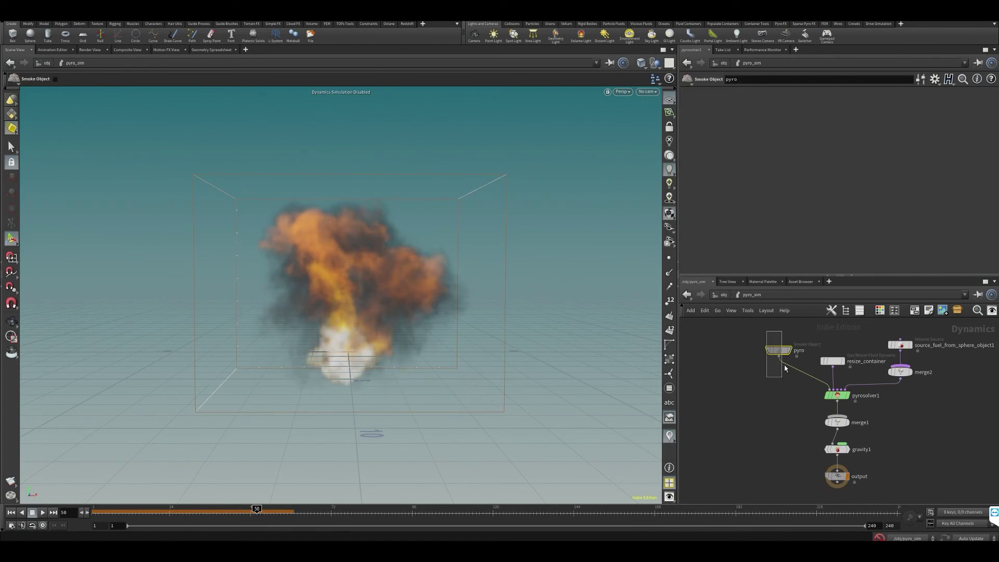
{"action": "right_click", "coordinate": [724, 124]}
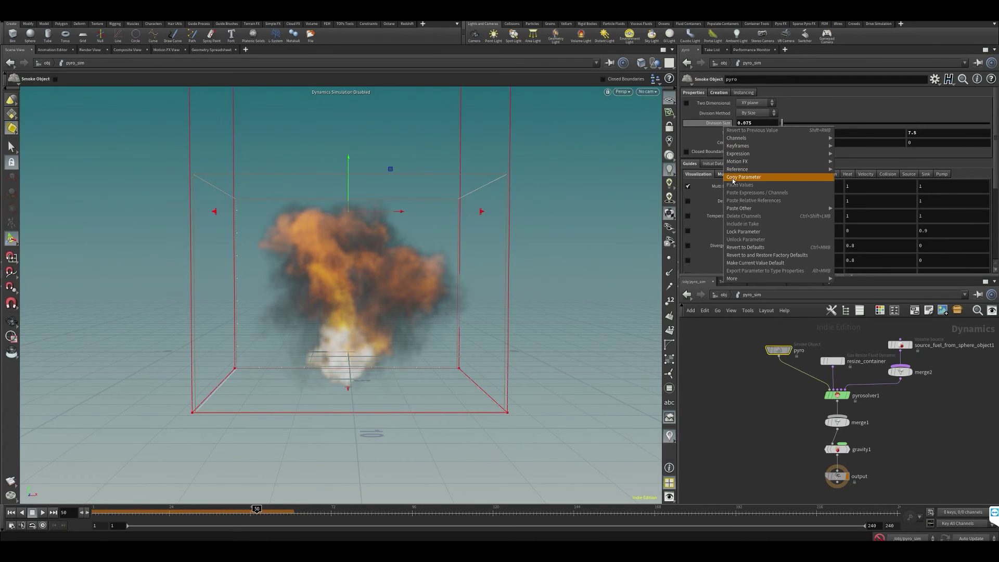
{"action": "left_click", "coordinate": [739, 177]}
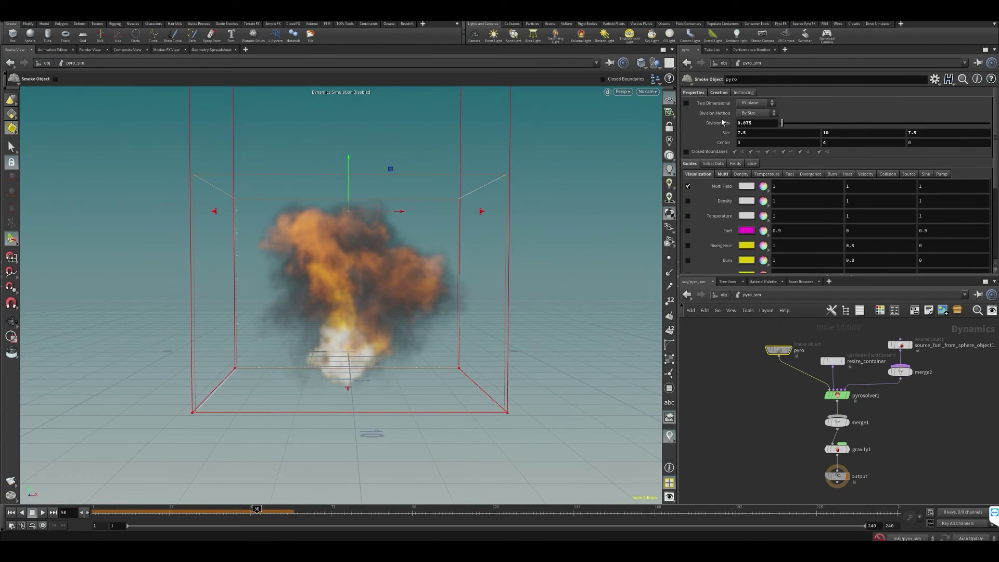
Paste the copied division size as a relative reference into the Point Separation of pyro_import's Points from Volume node
{"action": "left_click", "coordinate": [723, 295]}
{"action": "left_click", "coordinate": [727, 433]}
{"action": "double_click", "coordinate": [727, 432]}
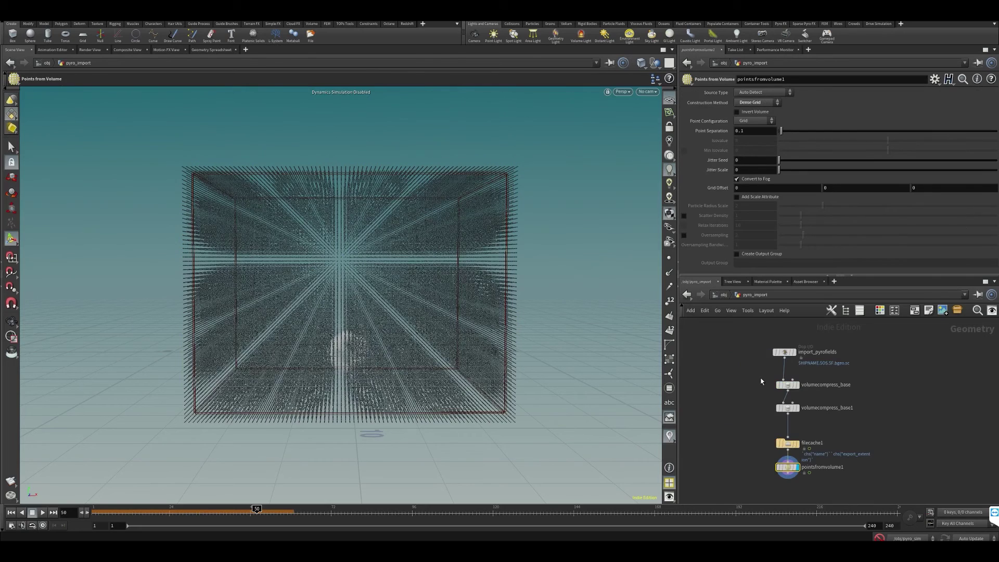
{"action": "right_click", "coordinate": [716, 131]}
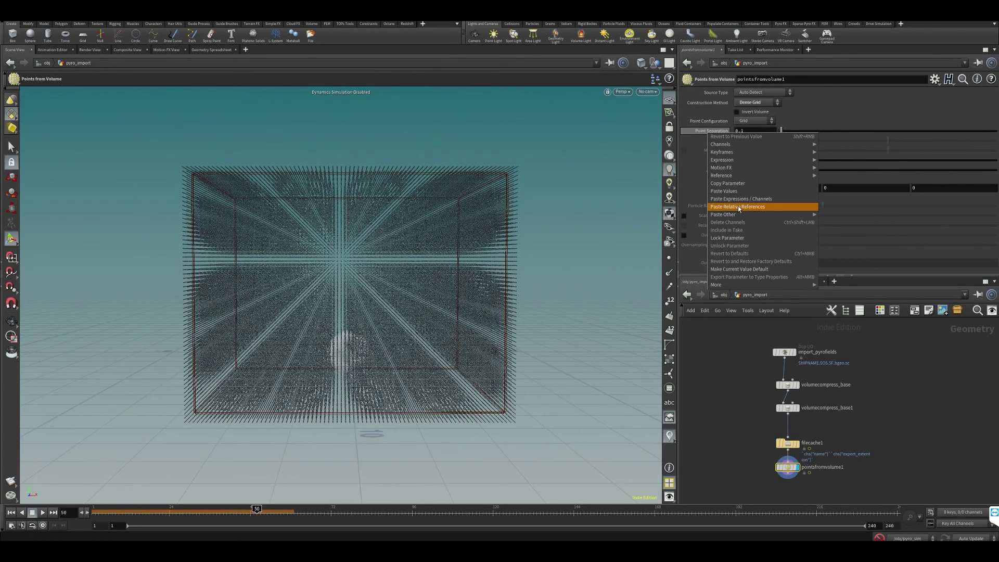
{"action": "left_click", "coordinate": [754, 208]}
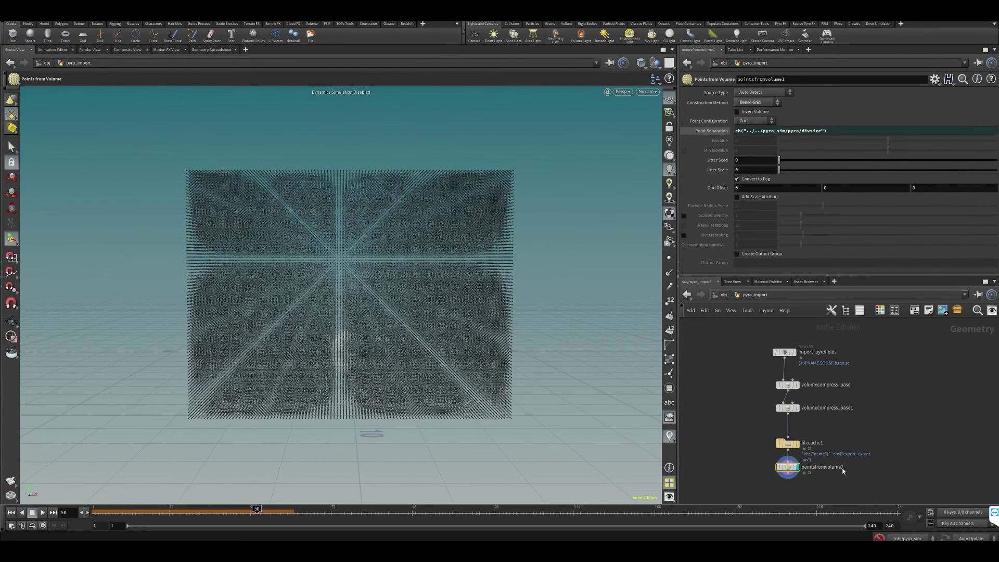
Scrub the timeline between frames 50 and 60 and check the point grid and the points node's information
{"action": "middle_click_drag", "start_coordinate": [732, 443], "coordinate": [723, 394]}
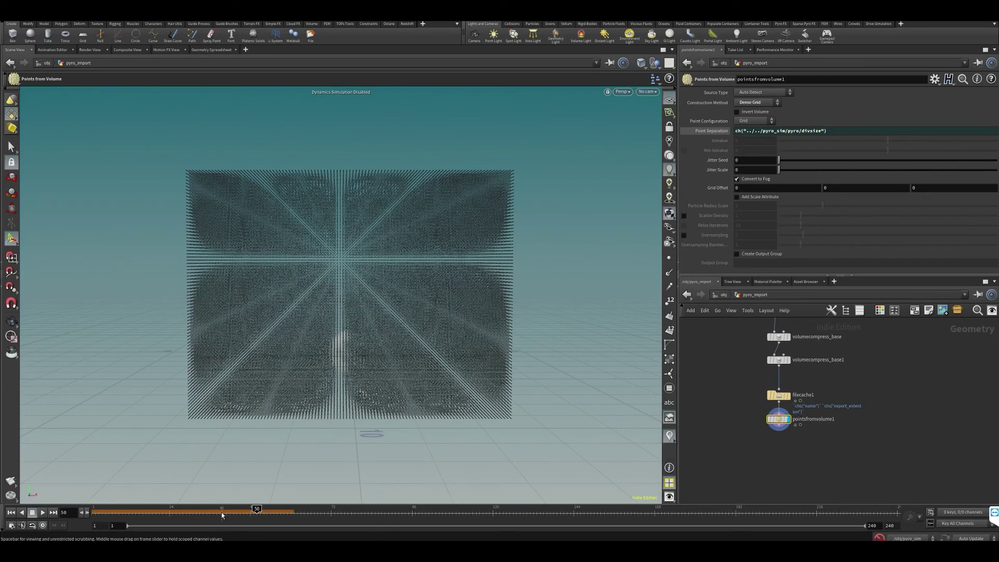
{"action": "left_click_drag", "start_coordinate": [222, 513], "coordinate": [289, 523]}
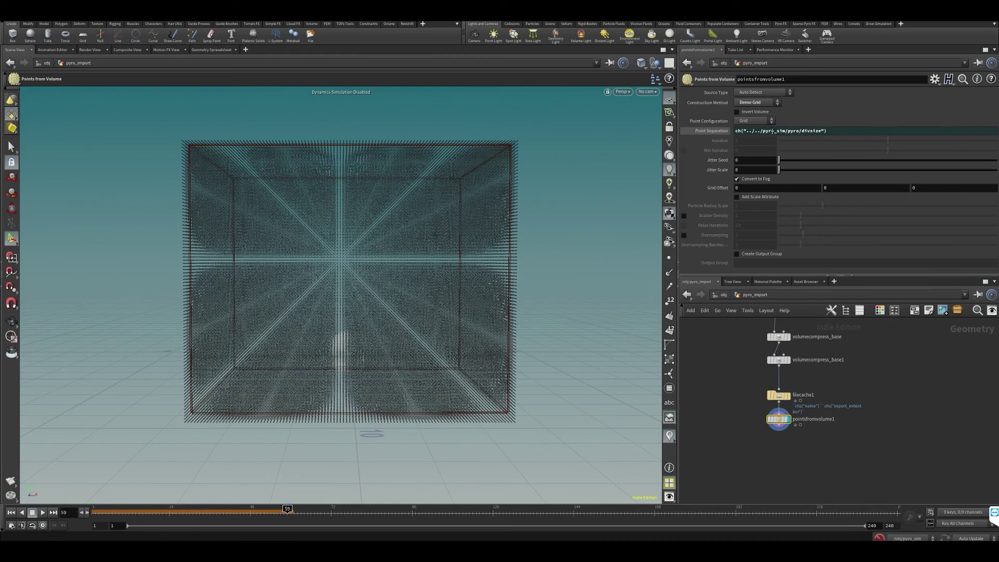
{"action": "middle_click", "coordinate": [778, 421]}
{"action": "left_click", "coordinate": [268, 510]}
{"action": "left_click_drag", "start_coordinate": [268, 510], "coordinate": [280, 510]}
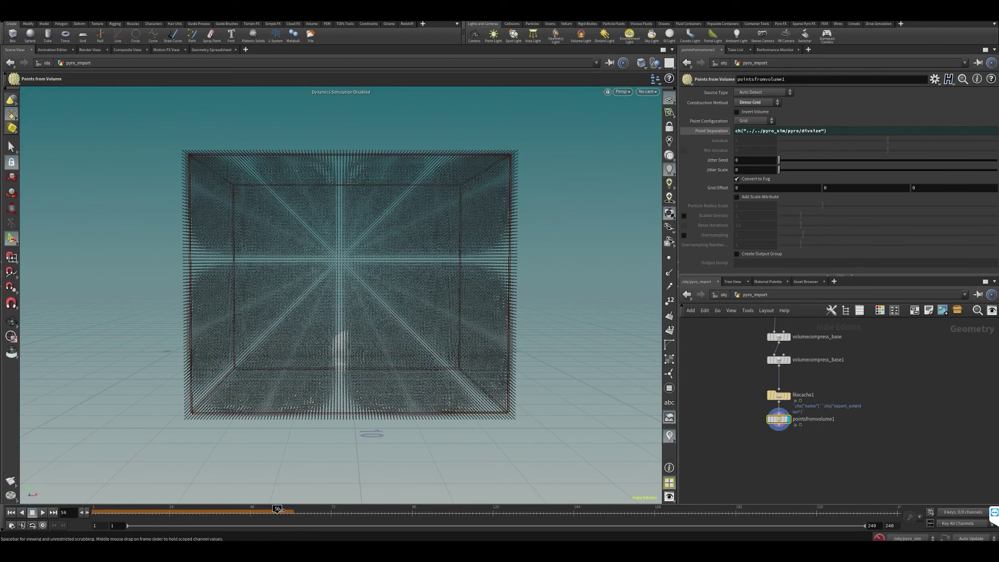
Compare the Sparse Volume construction method at the referenced point separation, then restore Dense Grid
{"action": "left_click", "coordinate": [754, 102]}
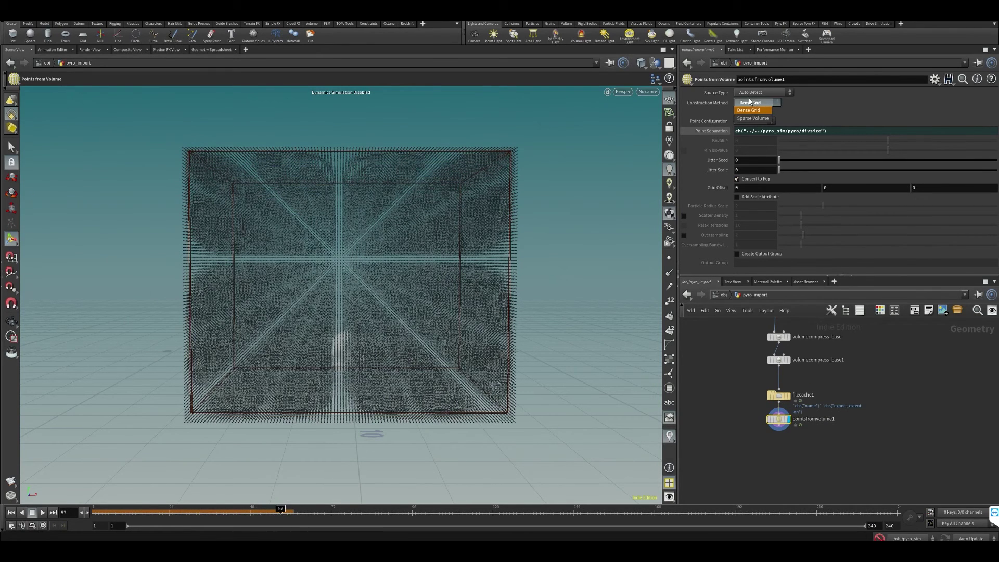
{"action": "left_click", "coordinate": [754, 111]}
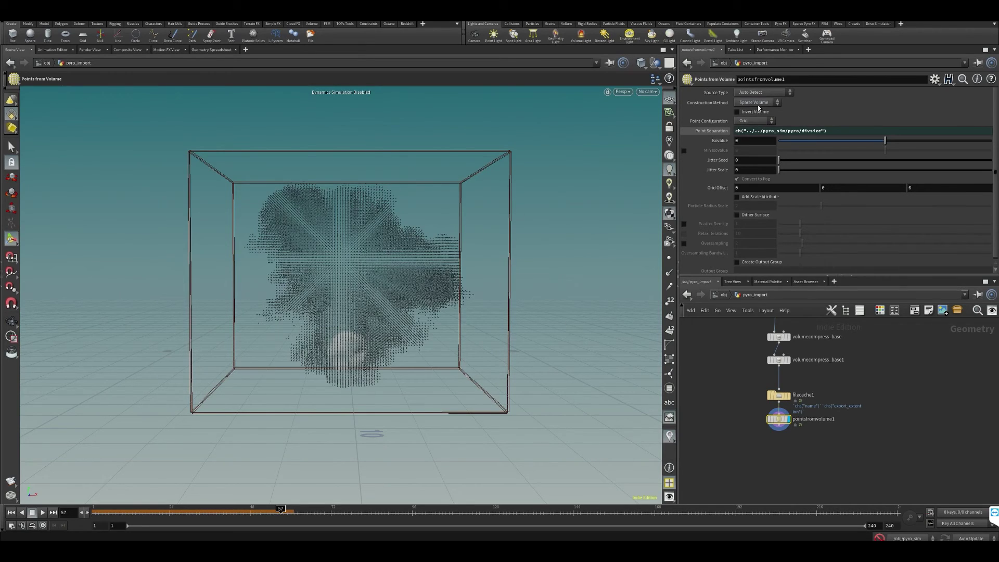
{"action": "left_click", "coordinate": [757, 103]}
{"action": "left_click", "coordinate": [754, 99]}
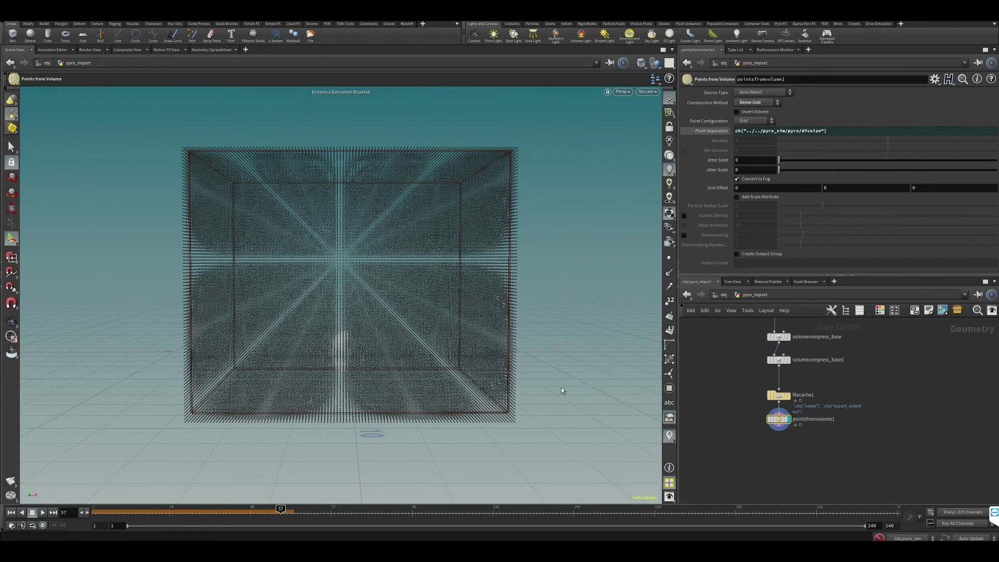
Display the cached smoke of filecache1 for comparison, then display the Points from Volume output again
{"action": "middle_click_drag", "start_coordinate": [724, 402], "coordinate": [697, 402]}
{"action": "left_click", "coordinate": [762, 393]}
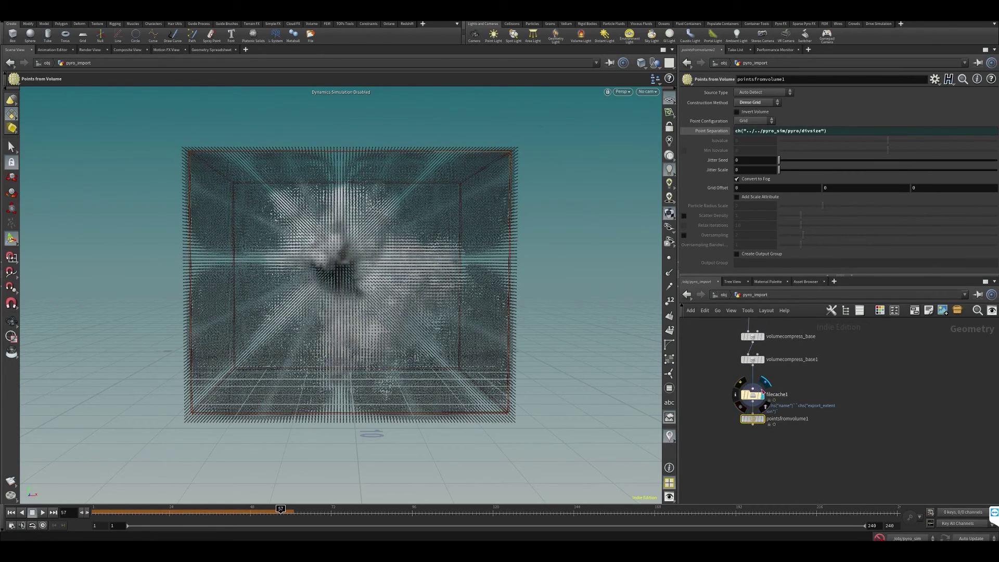
{"action": "left_click", "coordinate": [754, 396]}
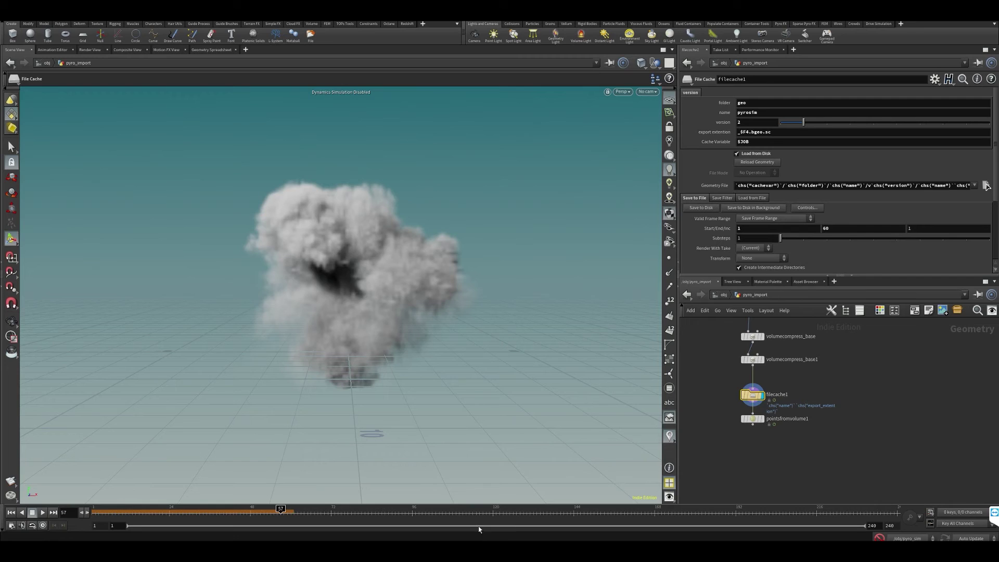
{"action": "left_click", "coordinate": [765, 409]}
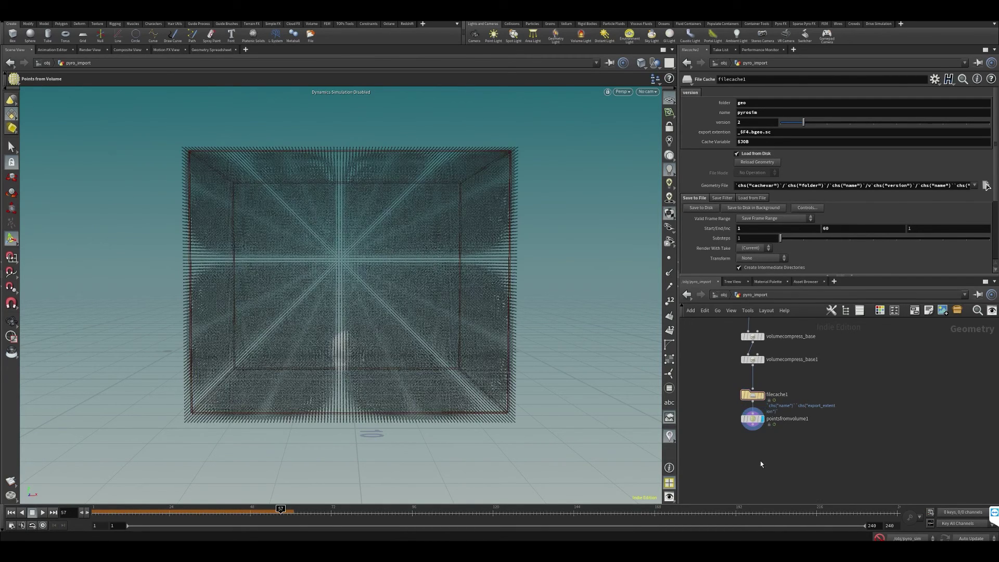
Add an Attribute from Volume node below the Points from Volume node
{"action": "middle_click_drag", "start_coordinate": [757, 468], "coordinate": [749, 443]}
{"action": "key", "text": "Tab"}
{"action": "type", "text": "afr"}
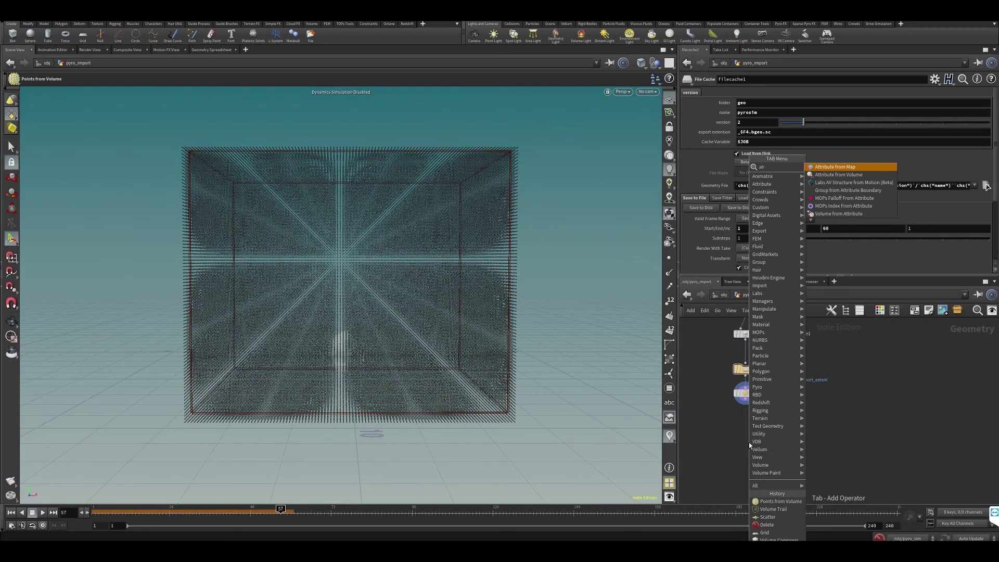
{"action": "type", "text": "v"}
{"action": "key", "text": "Return"}
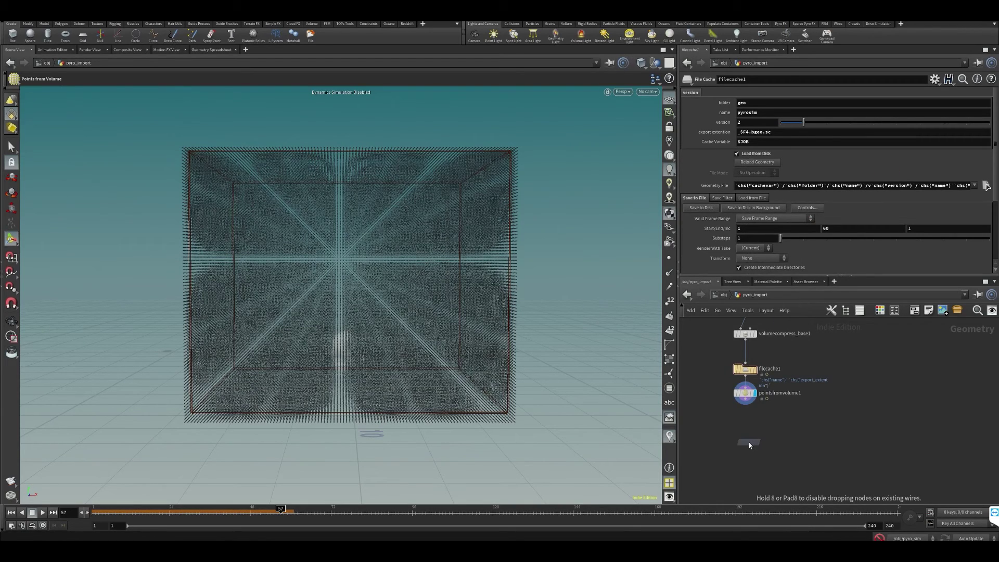
{"action": "left_click", "coordinate": [748, 443]}
Wire pointsfromvolume1 into the first input of the Attribute from Volume node and filecache1 into its second
{"action": "scroll", "coordinate": [747, 432], "scroll_direction": "up", "scroll_amount": 2}
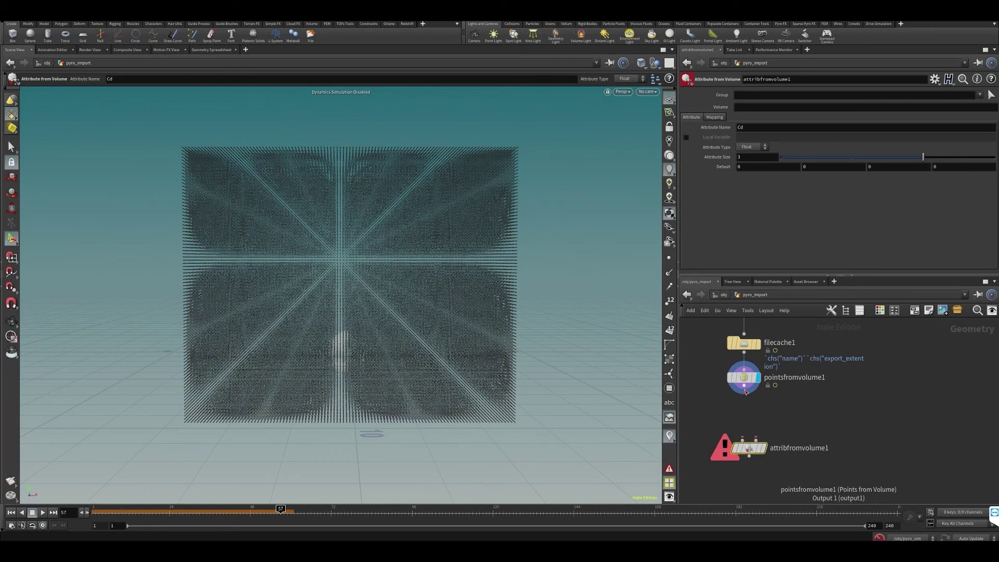
{"action": "mouse_move", "coordinate": [745, 391]}
{"action": "left_mouse_down"}
{"action": "mouse_move", "coordinate": [753, 461]}
{"action": "mouse_move", "coordinate": [798, 459]}
{"action": "mouse_move", "coordinate": [793, 413]}
{"action": "mouse_move", "coordinate": [776, 382]}
{"action": "mouse_move", "coordinate": [745, 391]}
{"action": "left_mouse_up"}
{"action": "left_click_drag", "start_coordinate": [796, 456], "coordinate": [767, 458]}
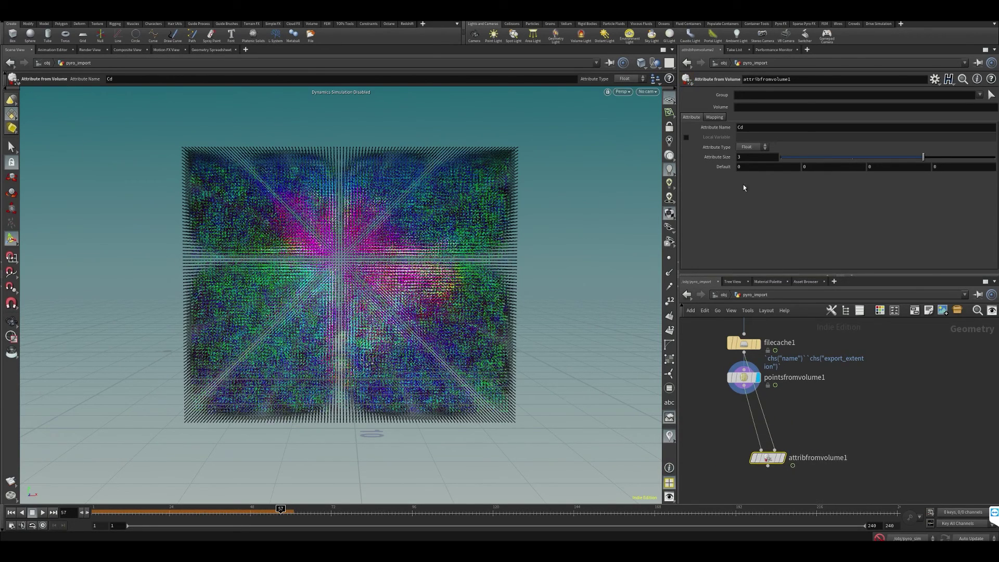
Set the attribute name of the Attribute from Volume node to density
{"action": "double_click", "coordinate": [741, 128]}
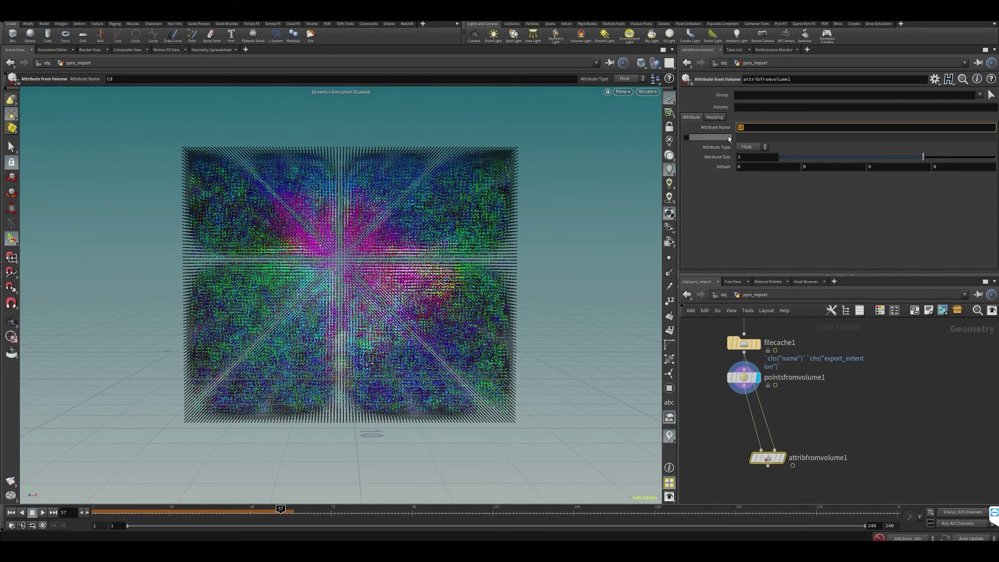
{"action": "type", "text": "density"}
{"action": "key", "text": "Return"}
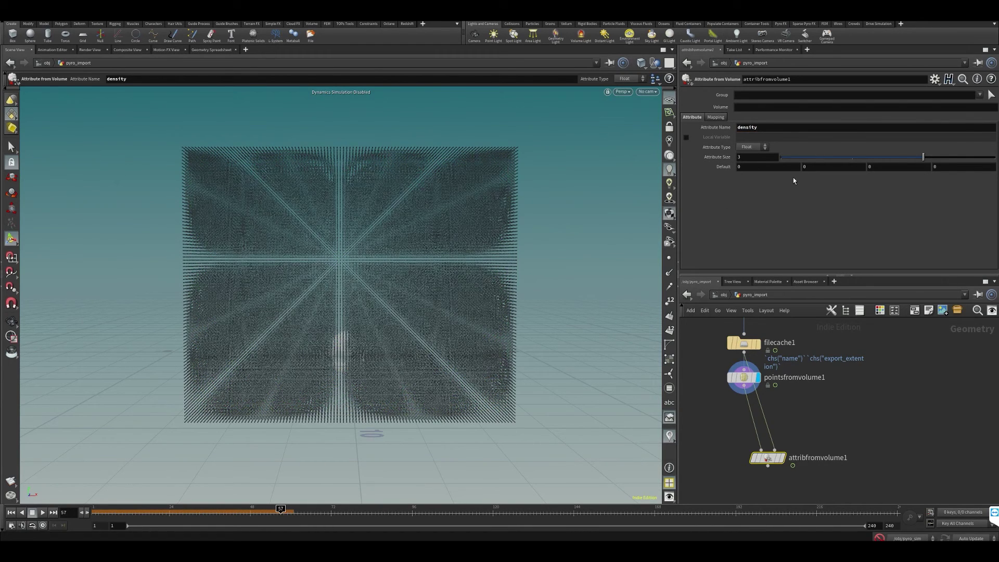
Display the attribfromvolume1 output and set its source volume to density
{"action": "middle_click_drag", "start_coordinate": [841, 407], "coordinate": [852, 381]}
{"action": "mouse_move", "coordinate": [780, 431]}
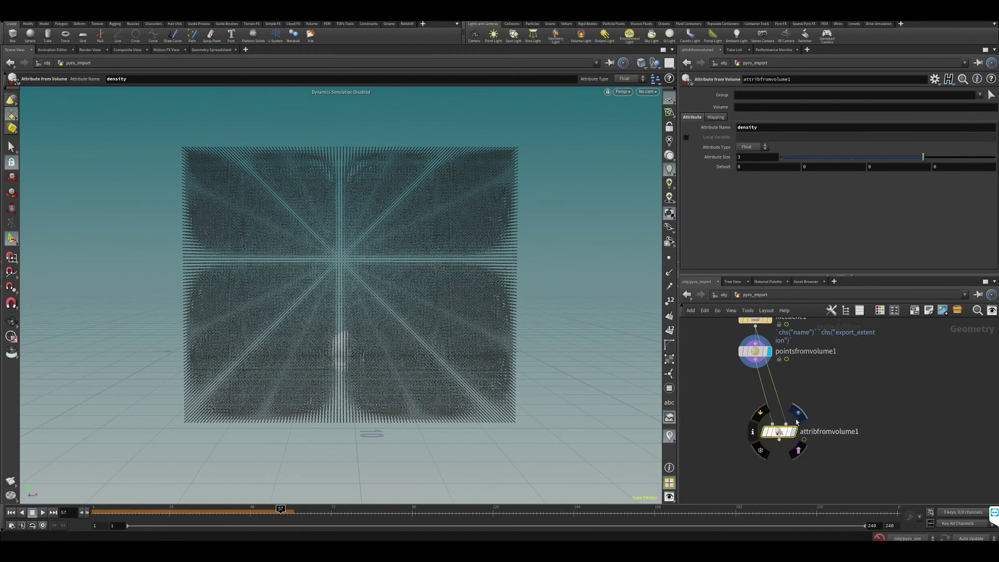
{"action": "left_click", "coordinate": [799, 413]}
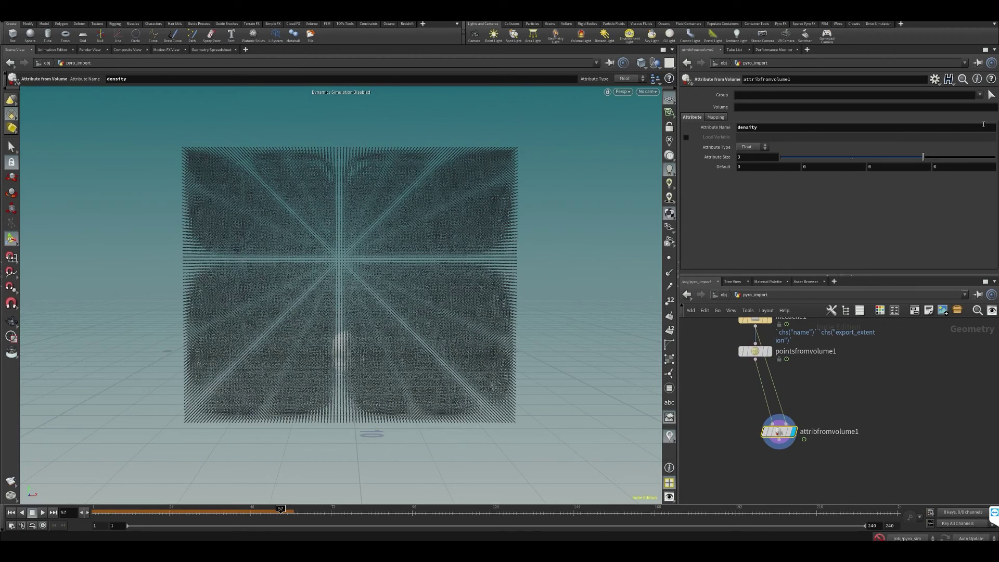
{"action": "left_click", "coordinate": [925, 106]}
{"action": "type", "text": "density"}
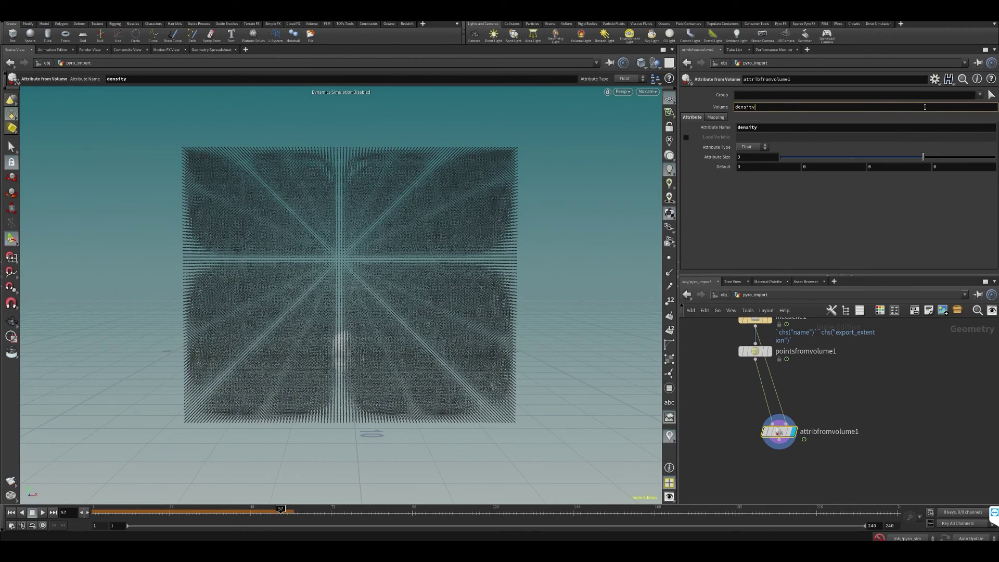
{"action": "key", "text": "Return"}
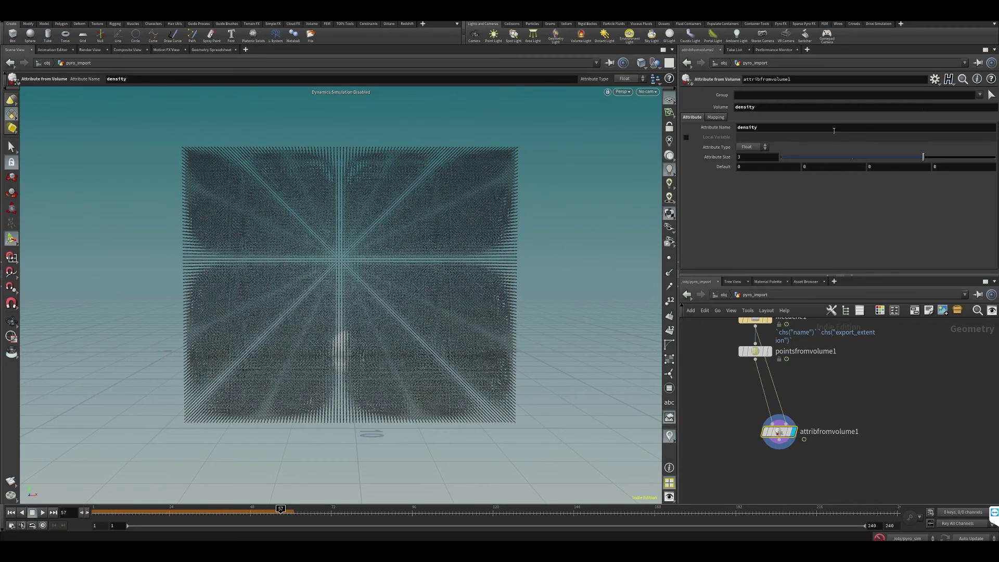
Examine the node info of filecache1 for the names of its volume fields, then close the info window
{"action": "middle_click_drag", "start_coordinate": [837, 358], "coordinate": [842, 422]}
{"action": "middle_click", "coordinate": [759, 386]}
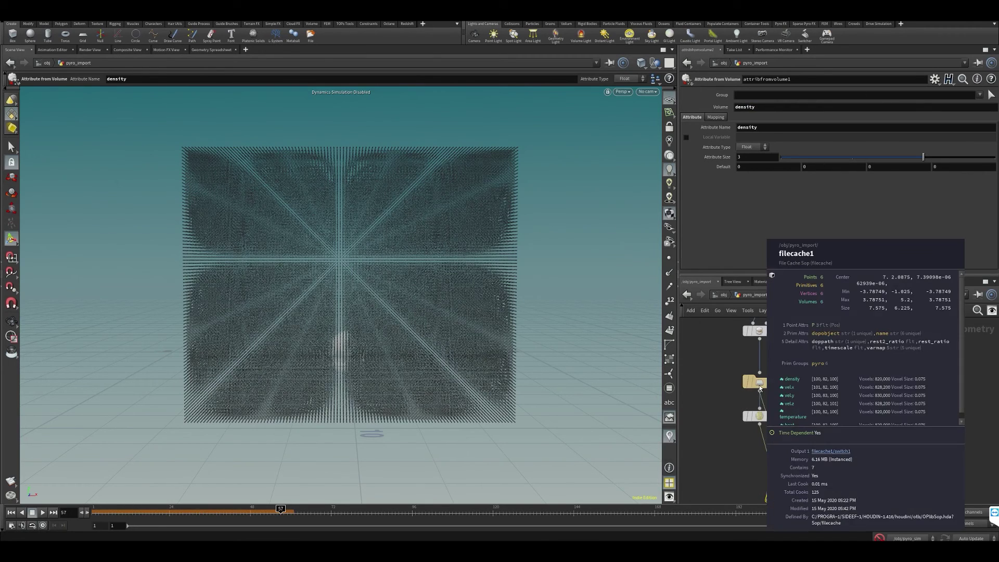
{"action": "left_click", "coordinate": [732, 381]}
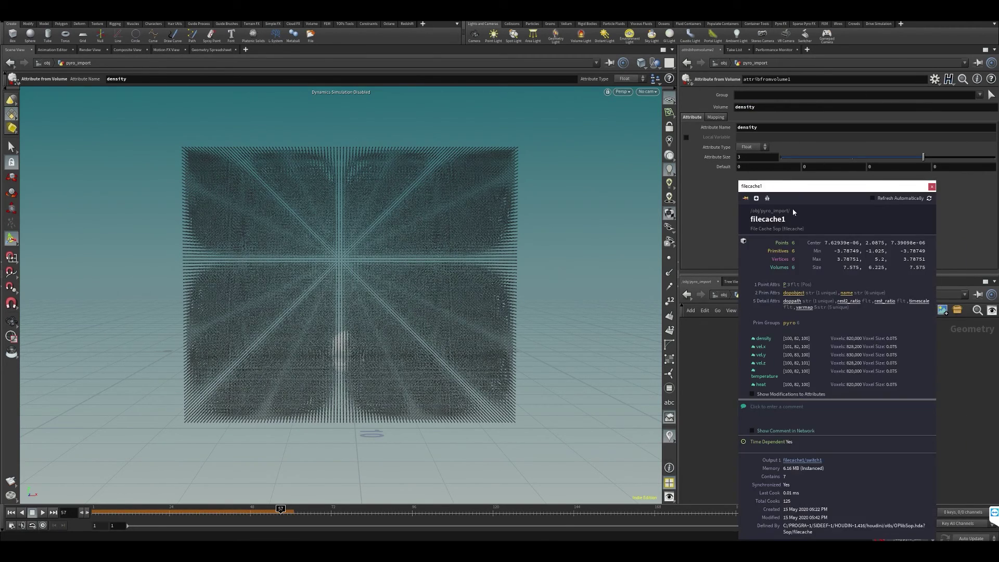
{"action": "left_click_drag", "start_coordinate": [784, 188], "coordinate": [785, 140]}
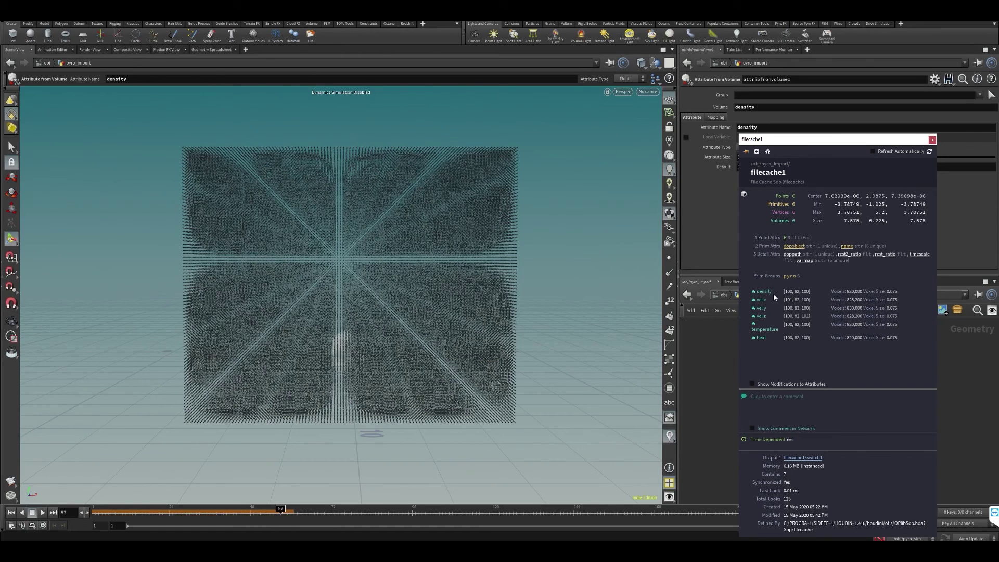
{"action": "left_click", "coordinate": [932, 140]}
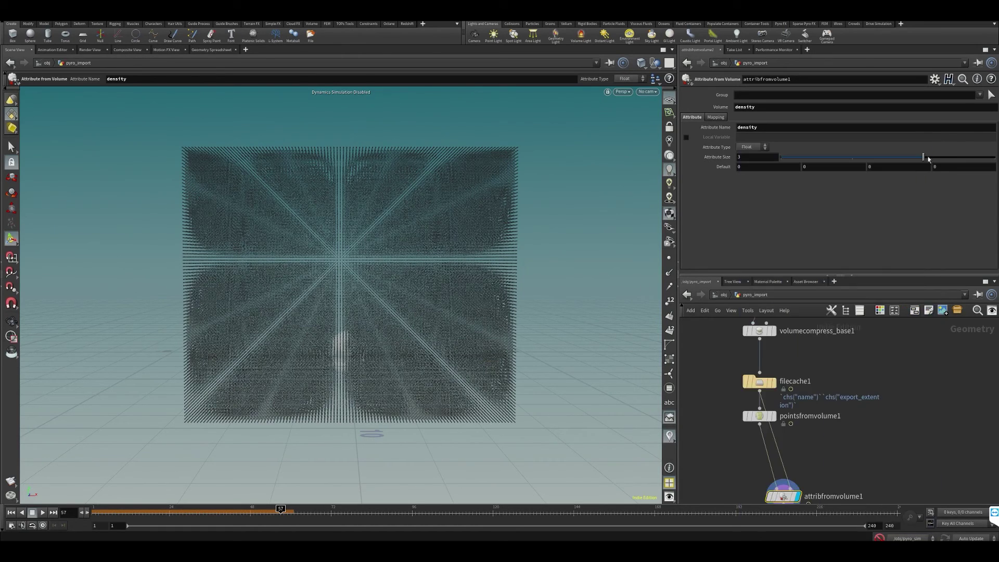
Display filecache1 and inspect the name attribute of its primitives in the Geometry Spreadsheet
{"action": "left_click", "coordinate": [772, 382]}
{"action": "left_click", "coordinate": [759, 385]}
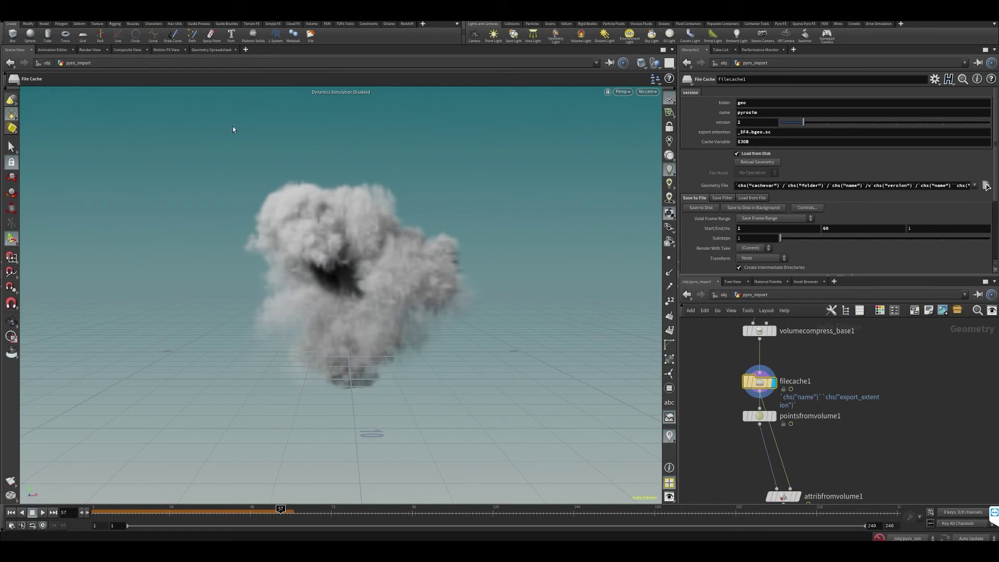
{"action": "left_click", "coordinate": [211, 49]}
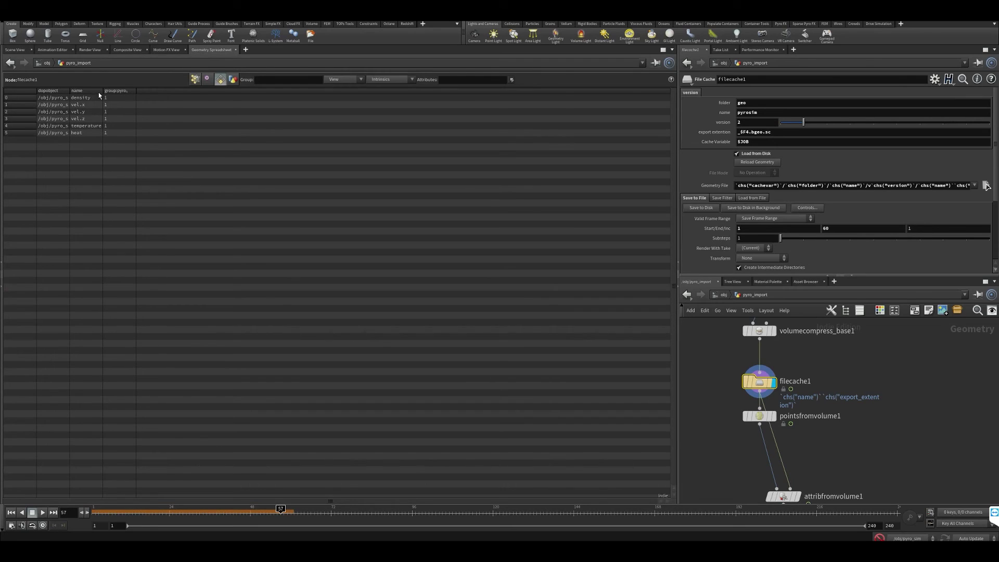
{"action": "left_click_drag", "start_coordinate": [103, 93], "coordinate": [121, 93]}
Compare the point and primitive data of pointsfromvolume1 with the primitive data of filecache1 in the spreadsheet
{"action": "left_click", "coordinate": [774, 416]}
{"action": "left_click", "coordinate": [759, 415]}
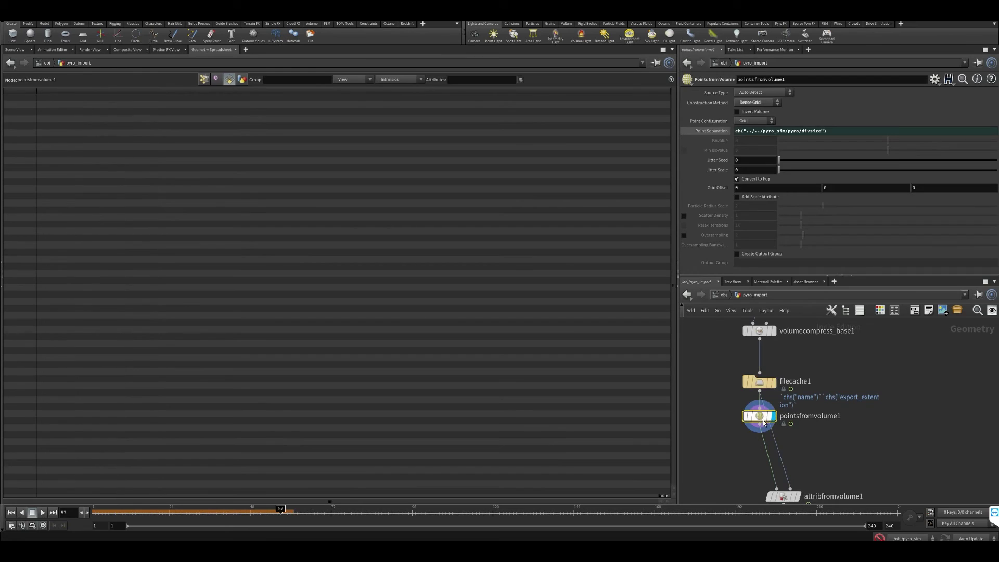
{"action": "left_click", "coordinate": [204, 79]}
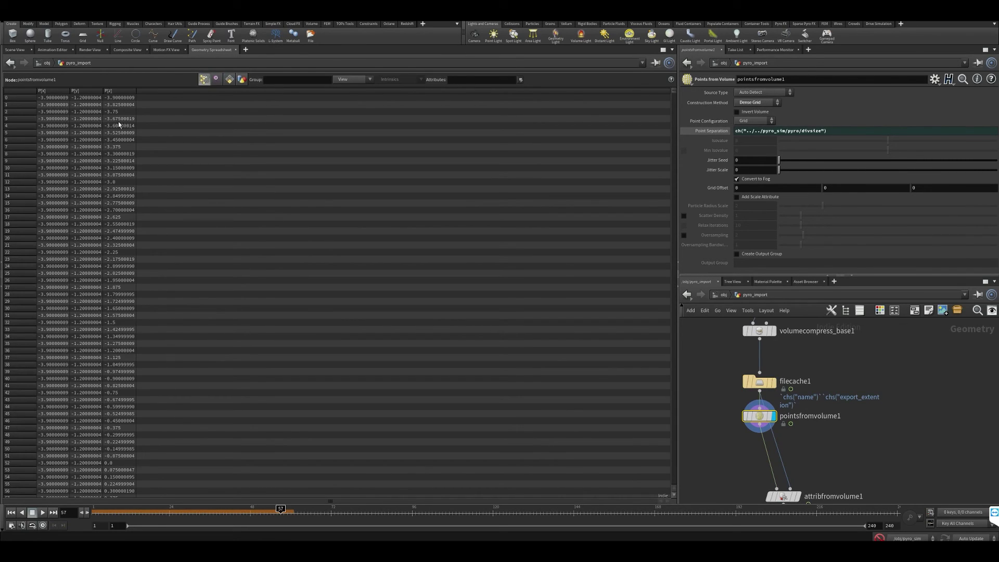
{"action": "left_click", "coordinate": [229, 79]}
{"action": "left_click", "coordinate": [773, 382]}
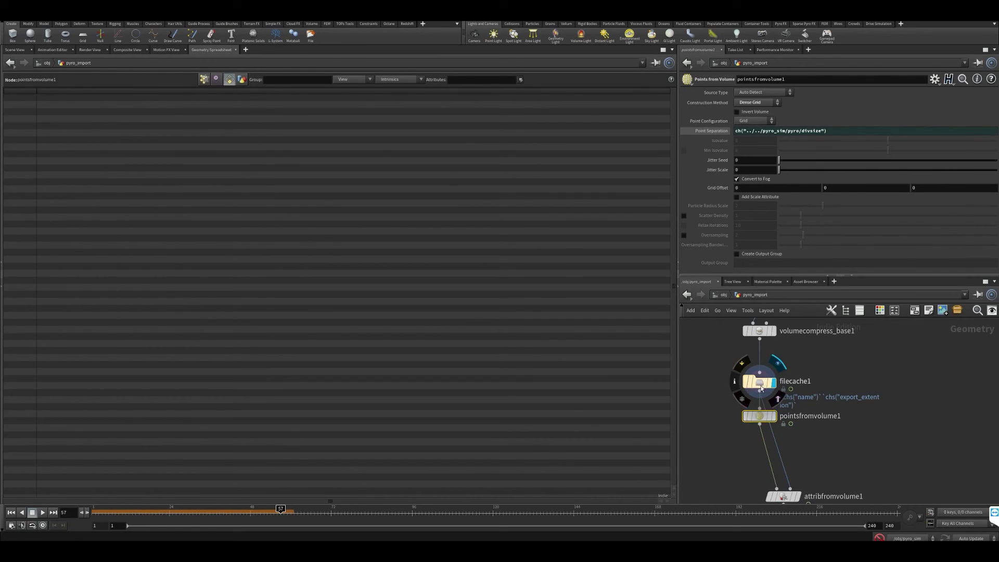
{"action": "left_click", "coordinate": [760, 385]}
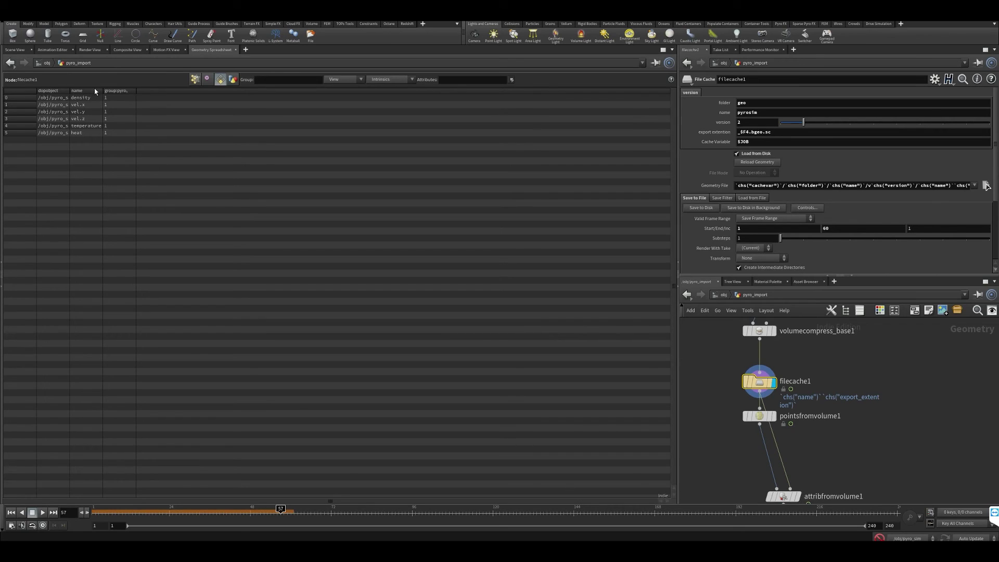
{"action": "left_click_drag", "start_coordinate": [103, 91], "coordinate": [119, 91]}
Return to the 3D scene and display the pointsfromvolume1 grid, then the filecache1 smoke for comparison
{"action": "left_click", "coordinate": [17, 52]}
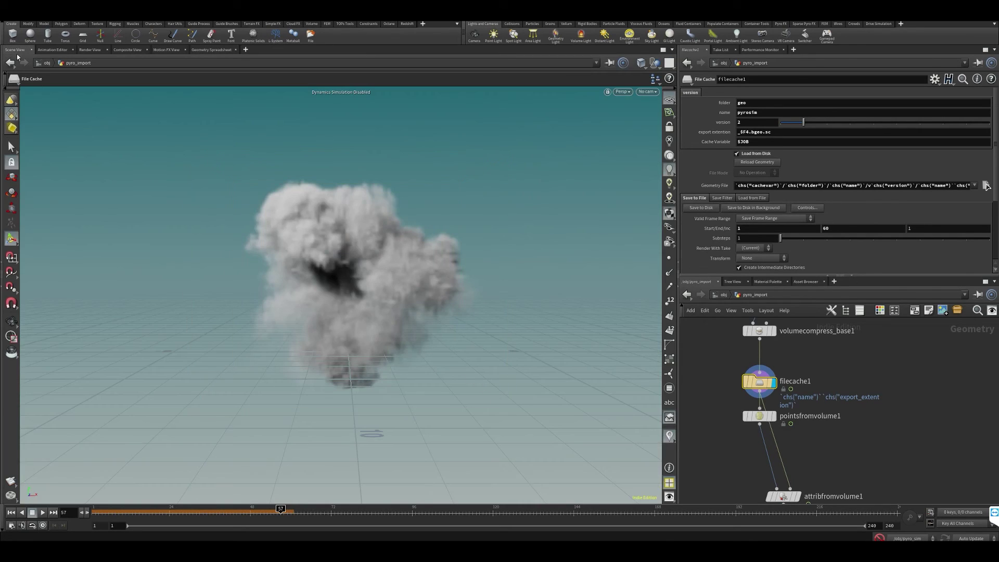
{"action": "left_click", "coordinate": [772, 416]}
{"action": "left_click", "coordinate": [759, 418]}
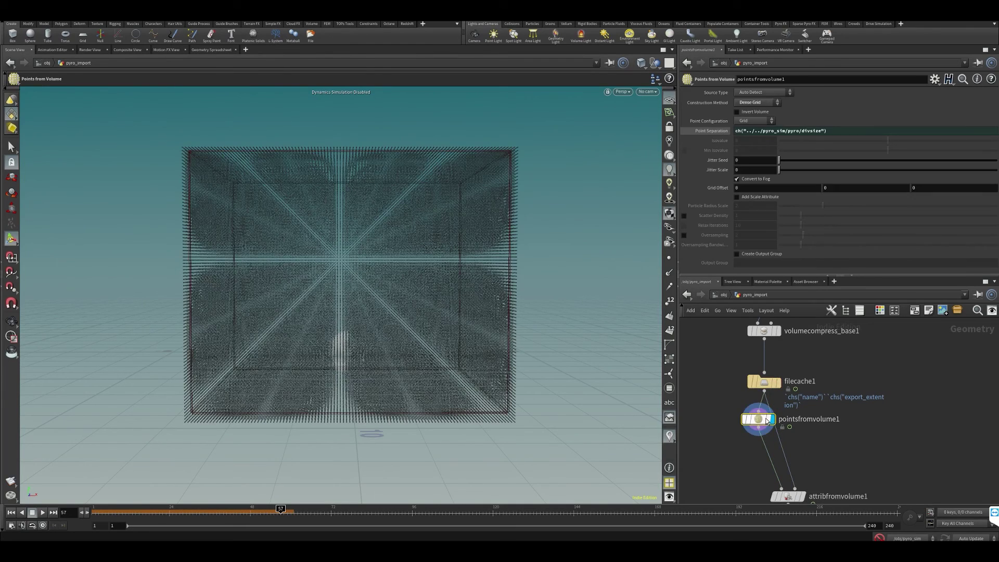
{"action": "mouse_move", "coordinate": [765, 382]}
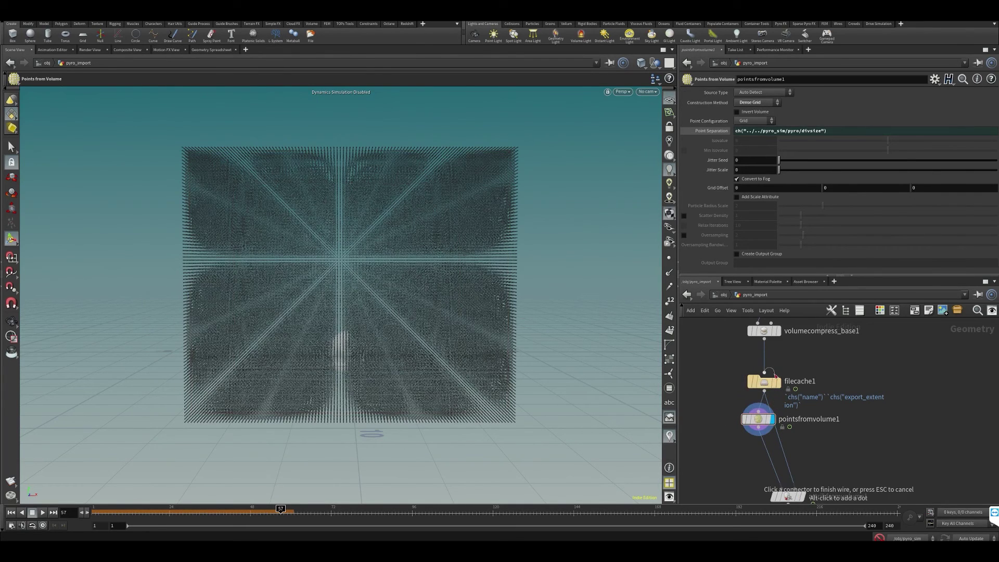
{"action": "left_click", "coordinate": [781, 366]}
{"action": "left_click", "coordinate": [765, 382]}
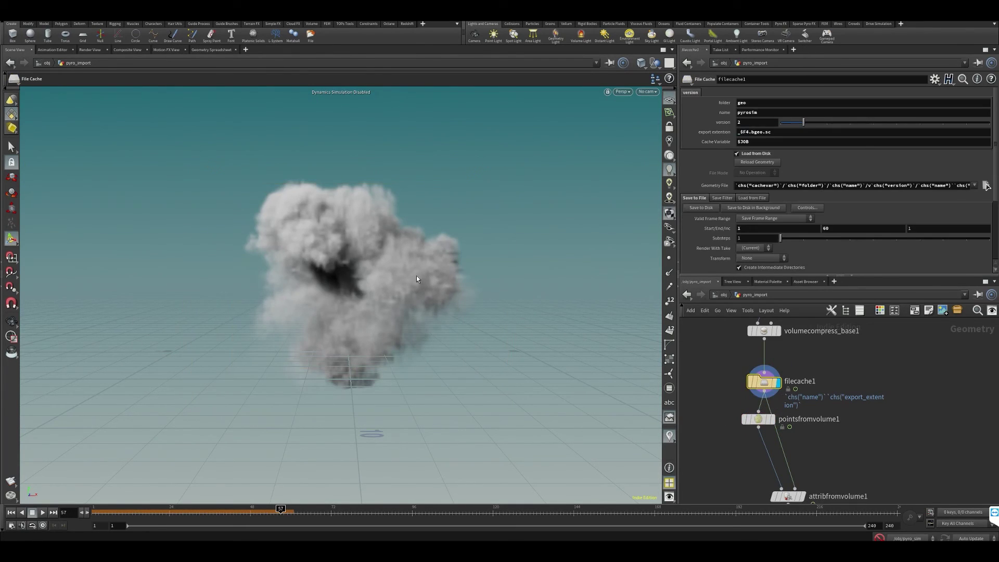
Display attribfromvolume1 and set its attribute size to 1
{"action": "middle_click_drag", "start_coordinate": [836, 427], "coordinate": [835, 385]}
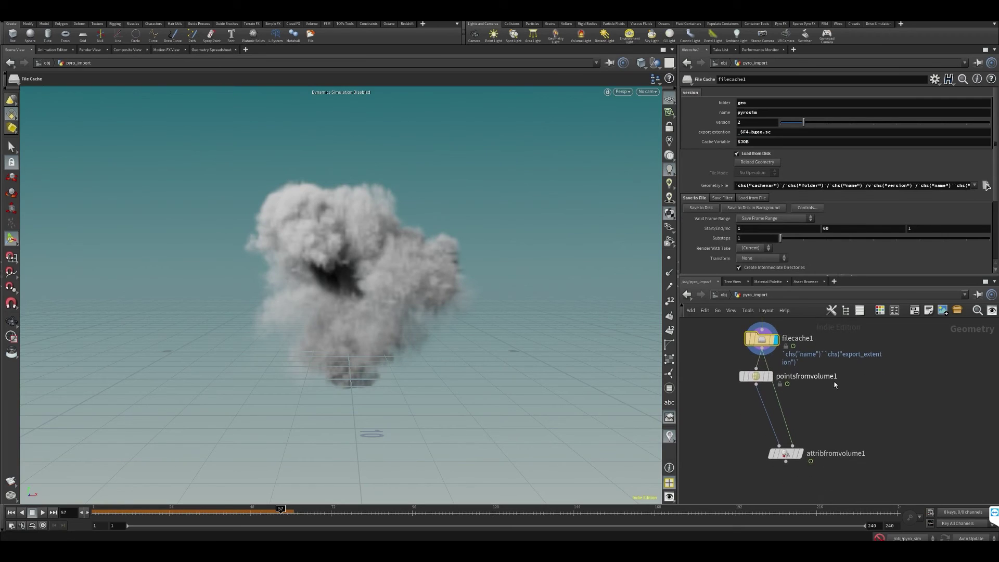
{"action": "left_click", "coordinate": [790, 455]}
{"action": "left_click", "coordinate": [786, 455]}
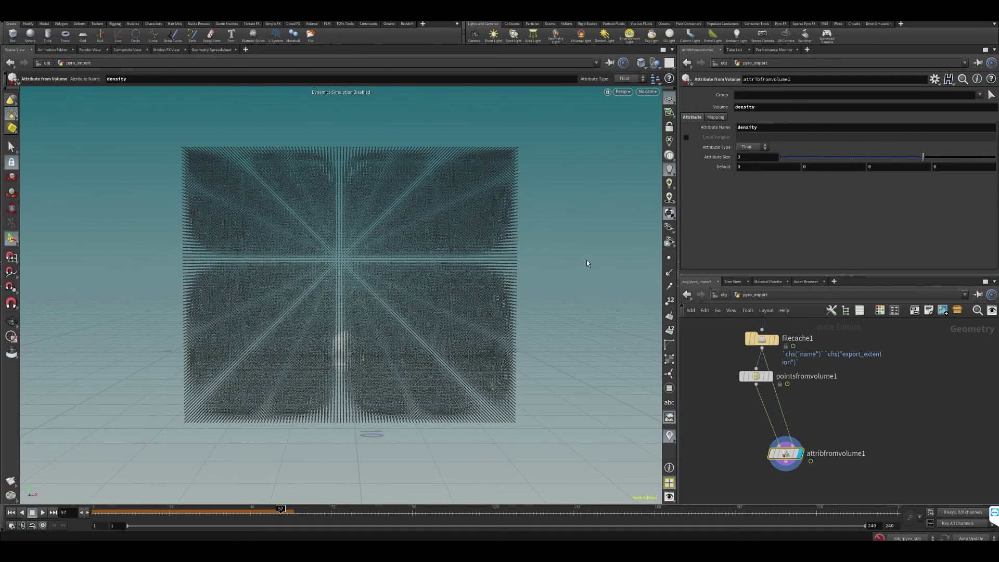
{"action": "left_click_drag", "start_coordinate": [923, 157], "coordinate": [797, 164]}
Check the density values of the attribfromvolume1 points in the Geometry Spreadsheet, sorting them both ways, and return to the 3D scene
{"action": "left_click", "coordinate": [212, 50]}
{"action": "left_click", "coordinate": [205, 80]}
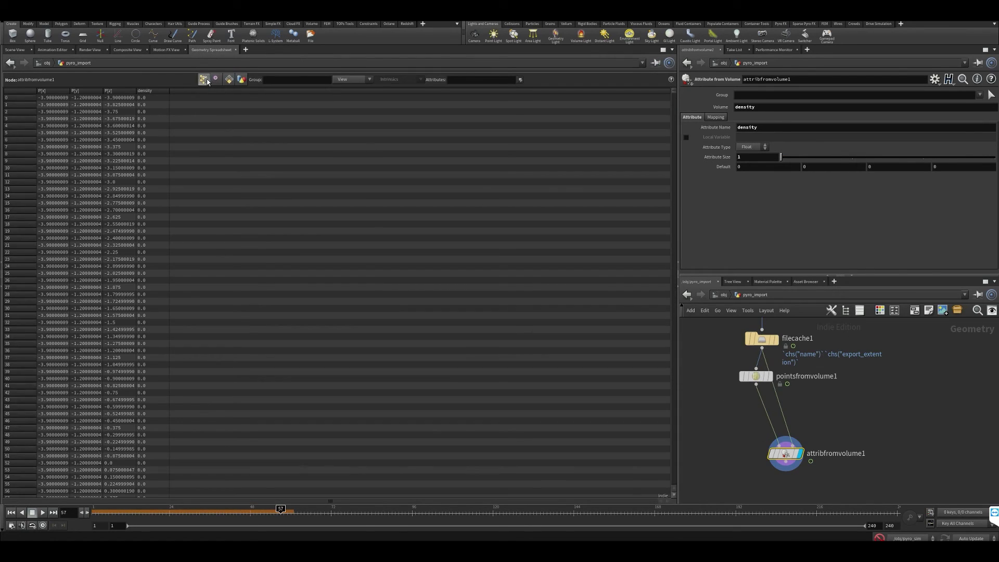
{"action": "left_click", "coordinate": [154, 92]}
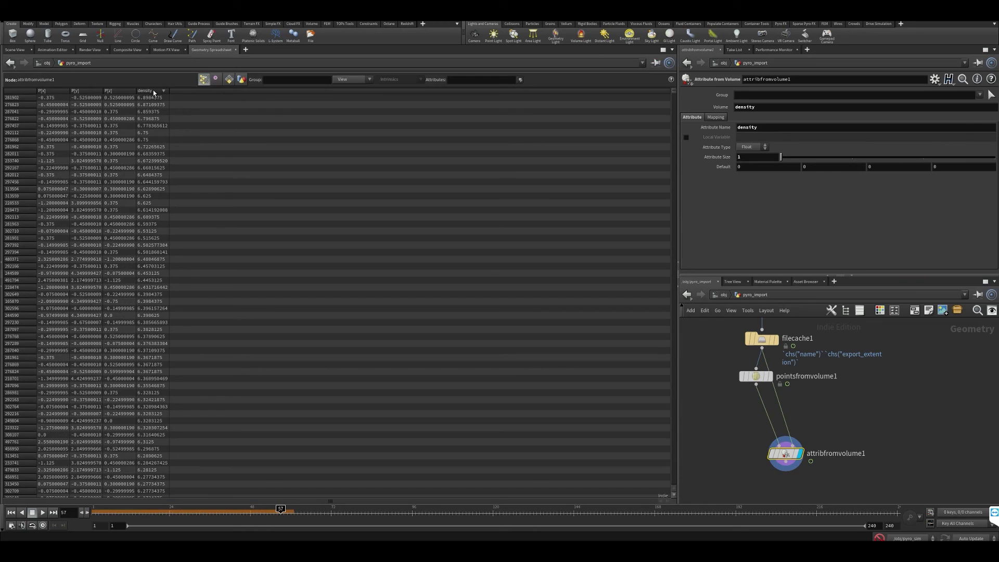
{"action": "left_click", "coordinate": [144, 92]}
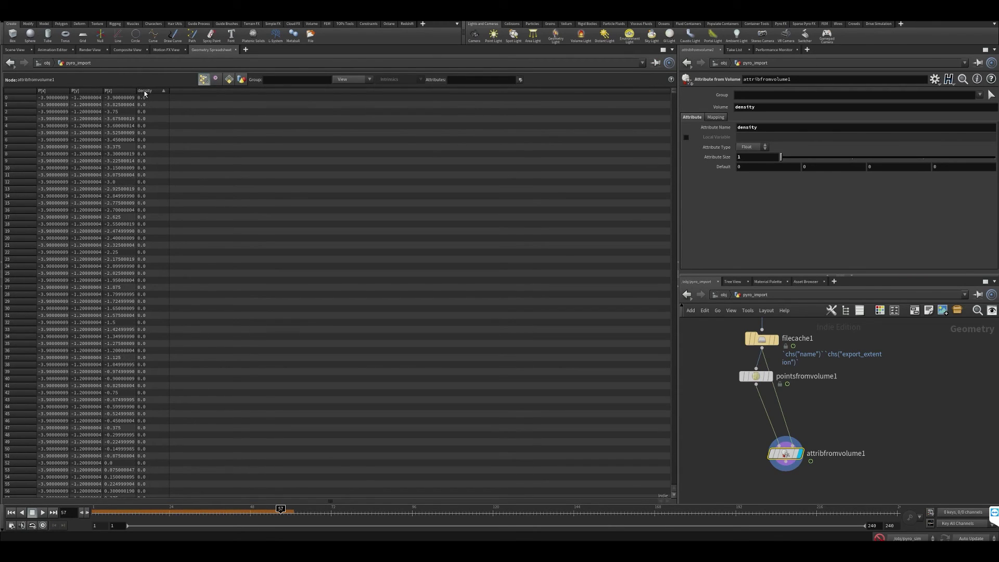
{"action": "left_click", "coordinate": [16, 49]}
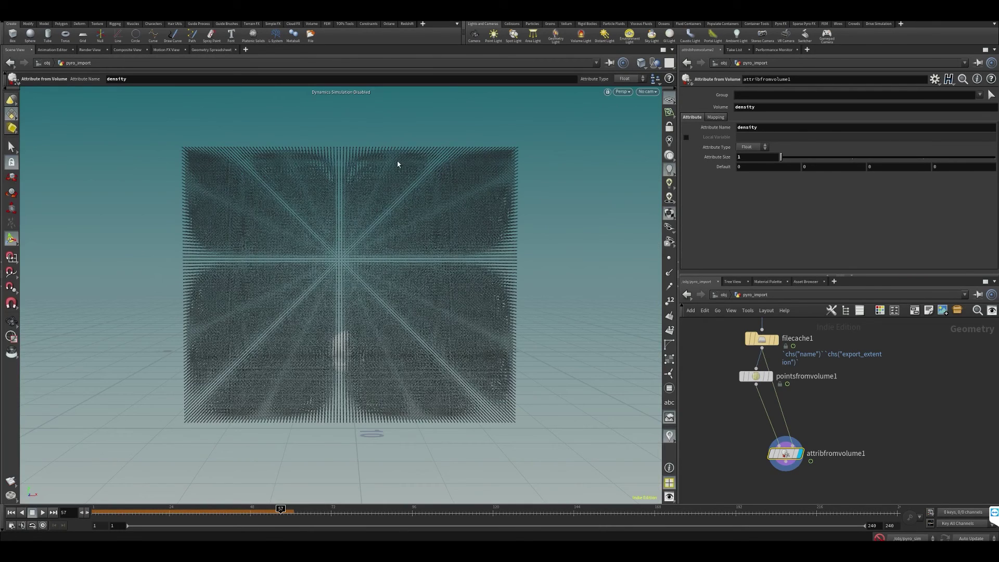
{"action": "left_click", "coordinate": [208, 50]}
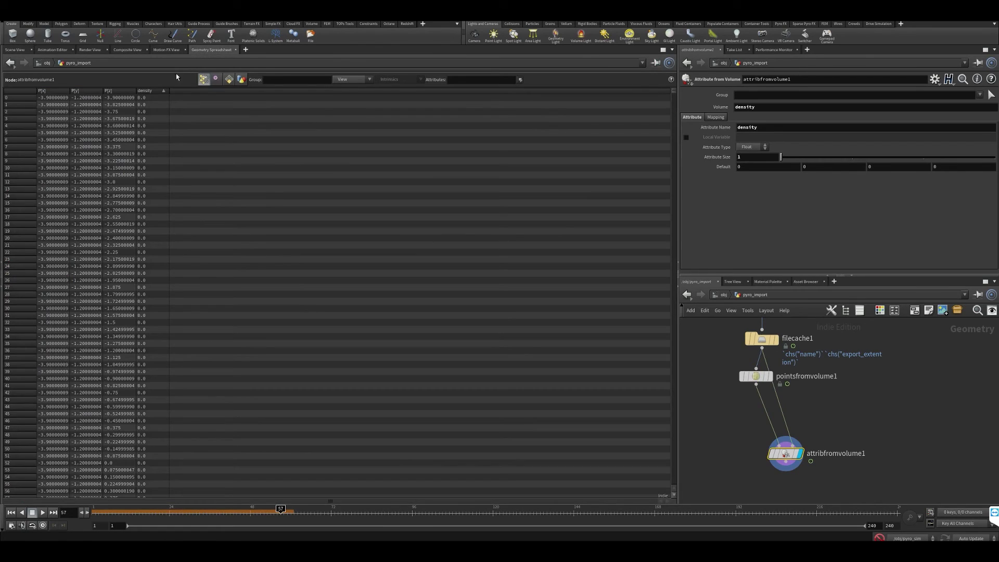
{"action": "left_click", "coordinate": [20, 50]}
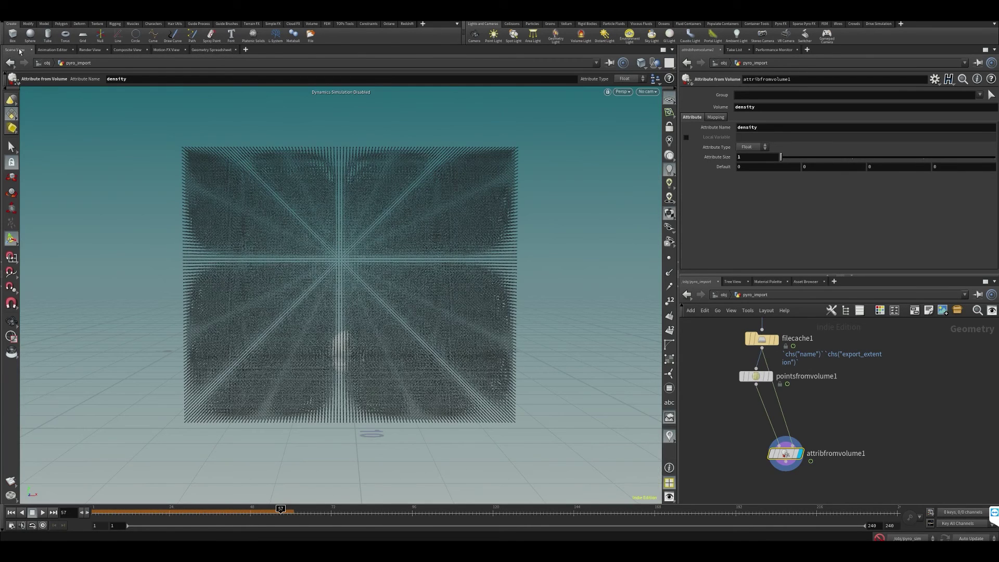
Add an Attribute Wrangle node connected below attribfromvolume1 and display its output
{"action": "middle_click_drag", "start_coordinate": [722, 433], "coordinate": [739, 370]}
{"action": "key", "text": "Tab"}
{"action": "type", "text": "aw"}
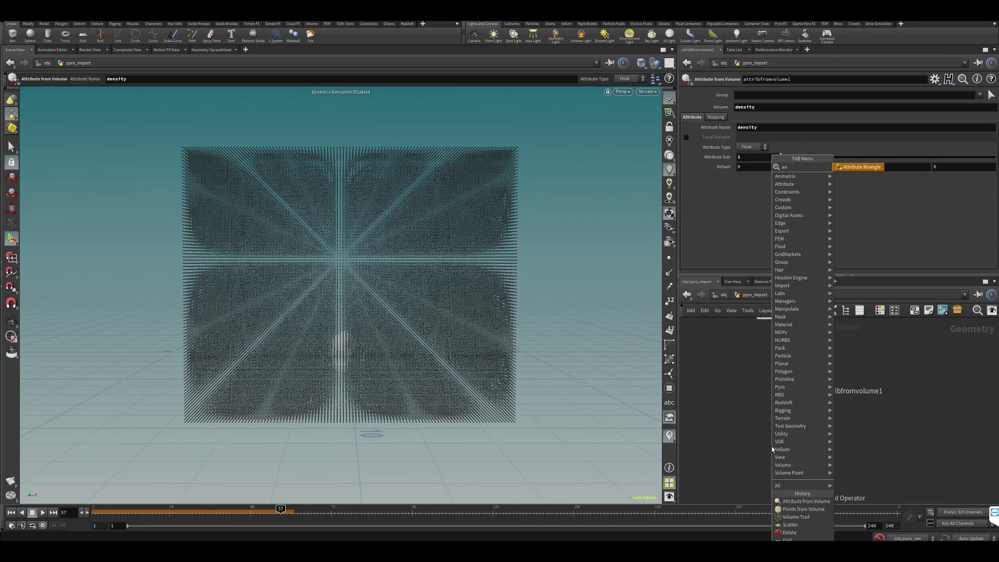
{"action": "key", "text": "Return"}
{"action": "key", "text": "Tab"}
{"action": "type", "text": "wrangle"}
{"action": "key", "text": "Return"}
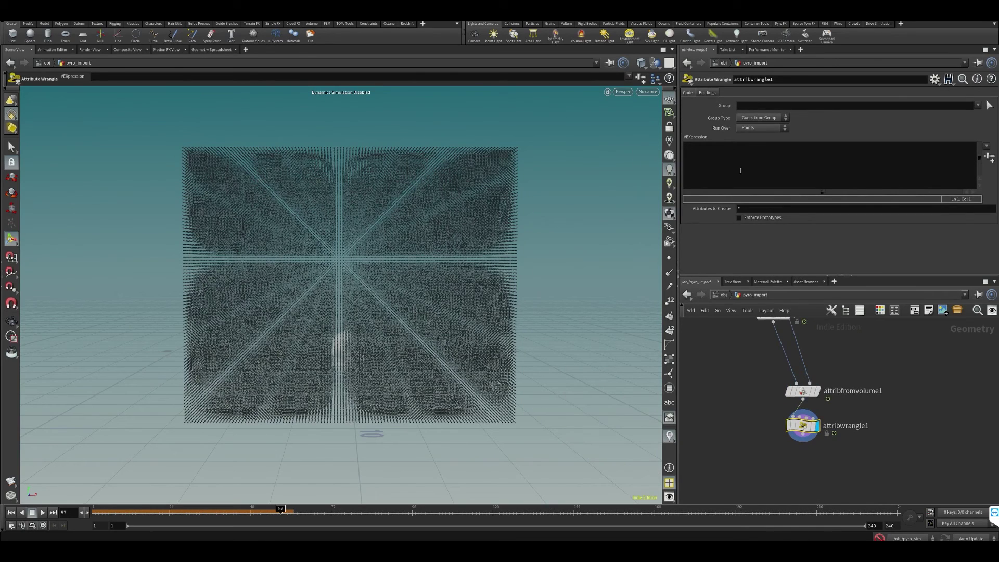
{"action": "left_click", "coordinate": [741, 168]}
{"action": "type", "text": "if "}
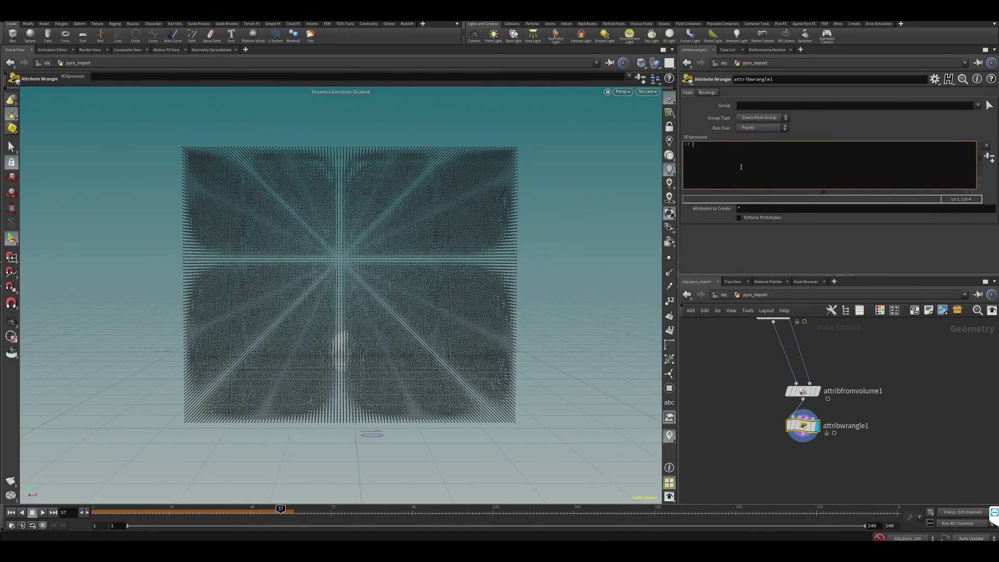
{"action": "type", "text": "(@density"}
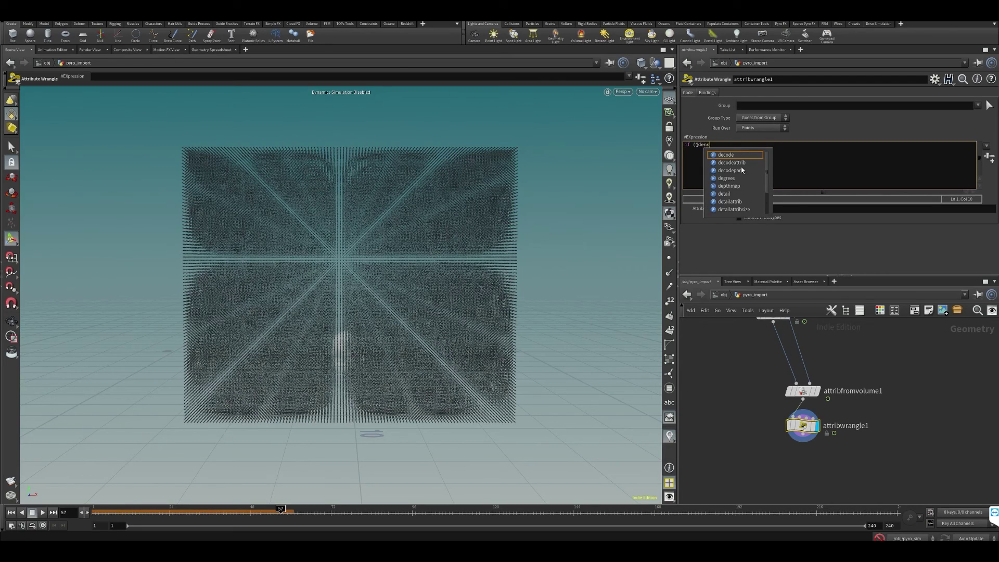
{"action": "key", "text": "BackSpace"}
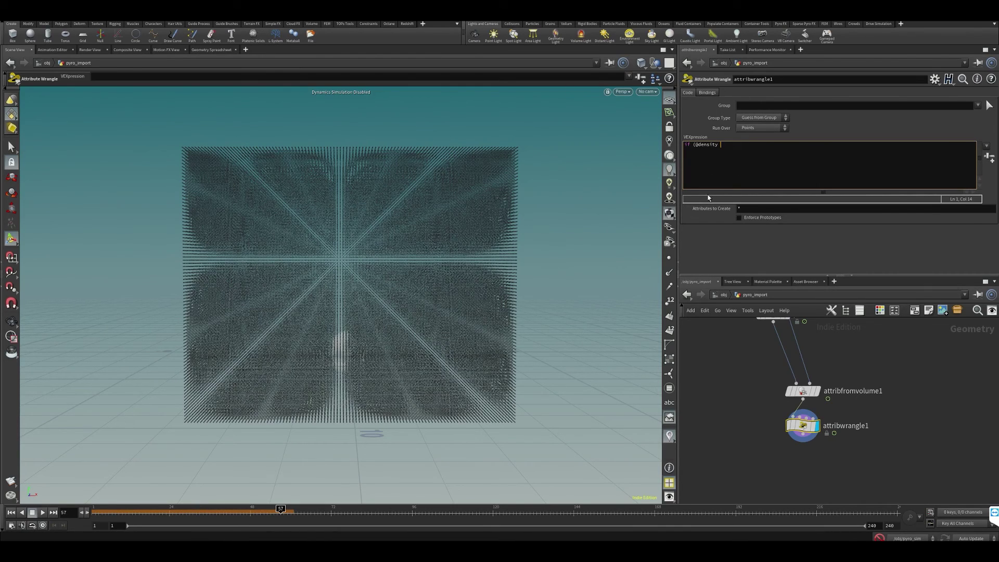
Switch to the web browser, open the Howdini101 course page from the VFX Folderstructure page and view its description
{"action": "key", "text": "alt+Tab"}
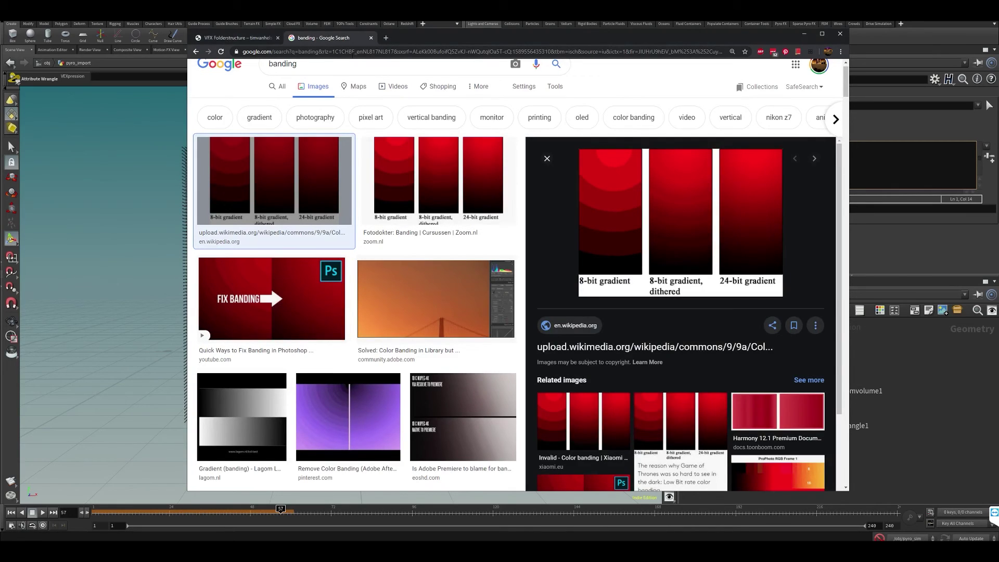
{"action": "left_click", "coordinate": [255, 39]}
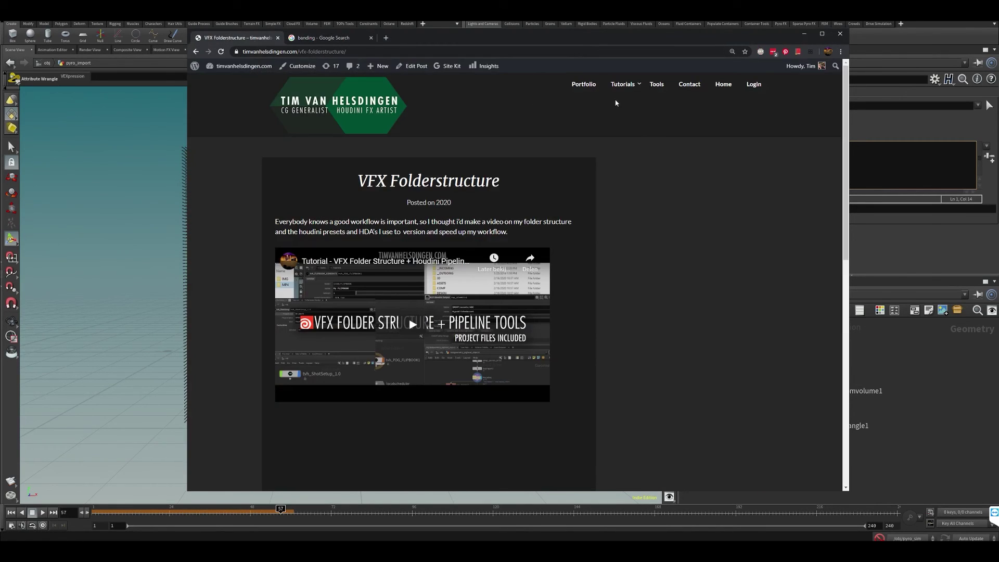
{"action": "left_click", "coordinate": [582, 187]}
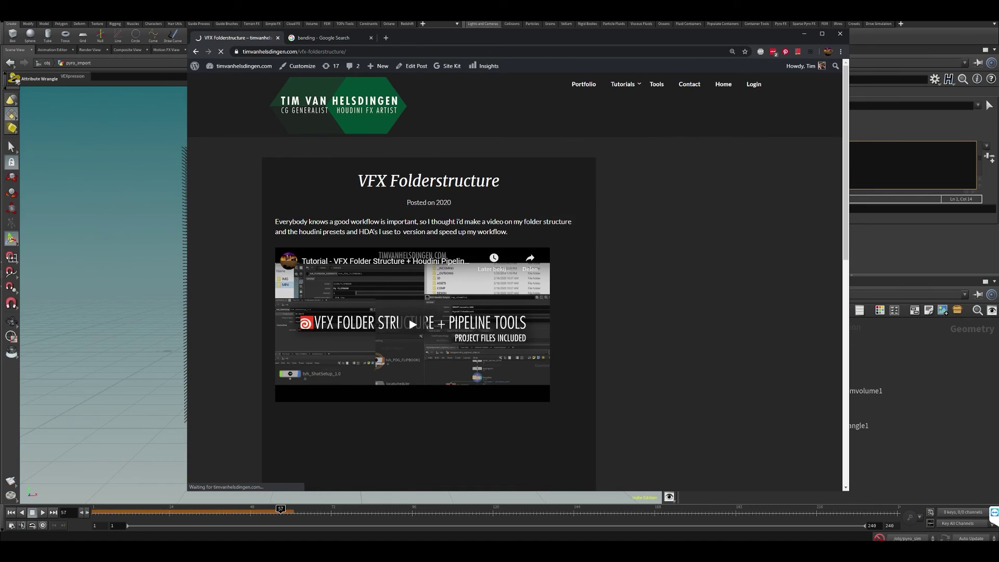
{"action": "scroll", "coordinate": [590, 350], "scroll_direction": "down", "scroll_amount": 4}
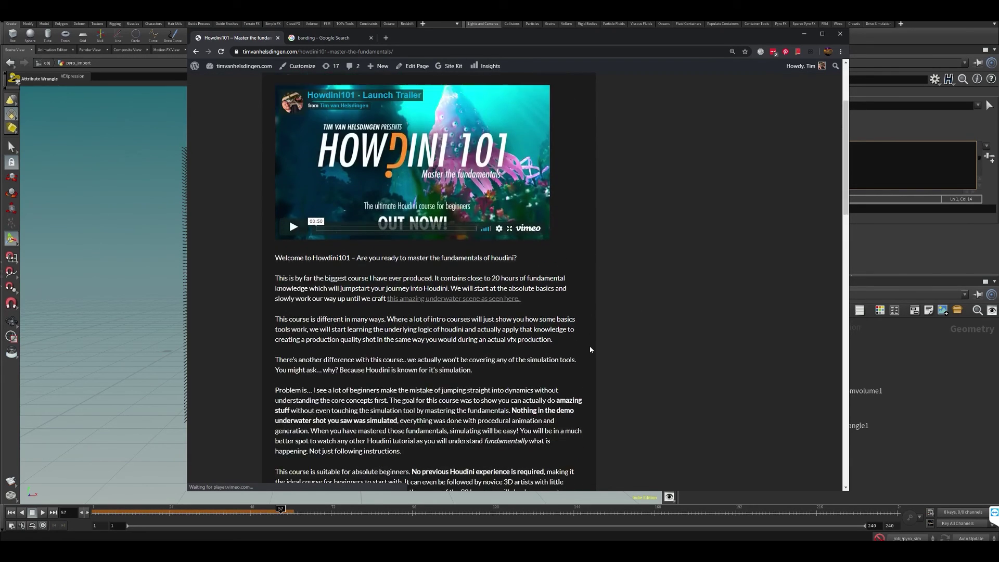
Look through the Howdini101 course page, including its requirements and purchase options, and switch back to Houdini
{"action": "scroll", "coordinate": [421, 351], "scroll_direction": "down", "scroll_amount": 10}
{"action": "scroll", "coordinate": [422, 351], "scroll_direction": "down", "scroll_amount": 3}
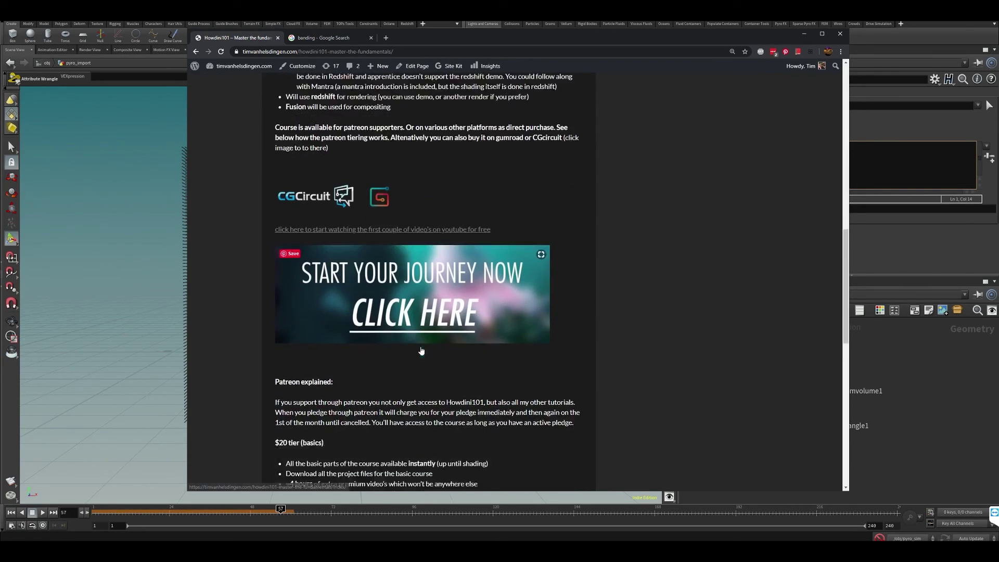
{"action": "scroll", "coordinate": [729, 368], "scroll_direction": "up", "scroll_amount": 5}
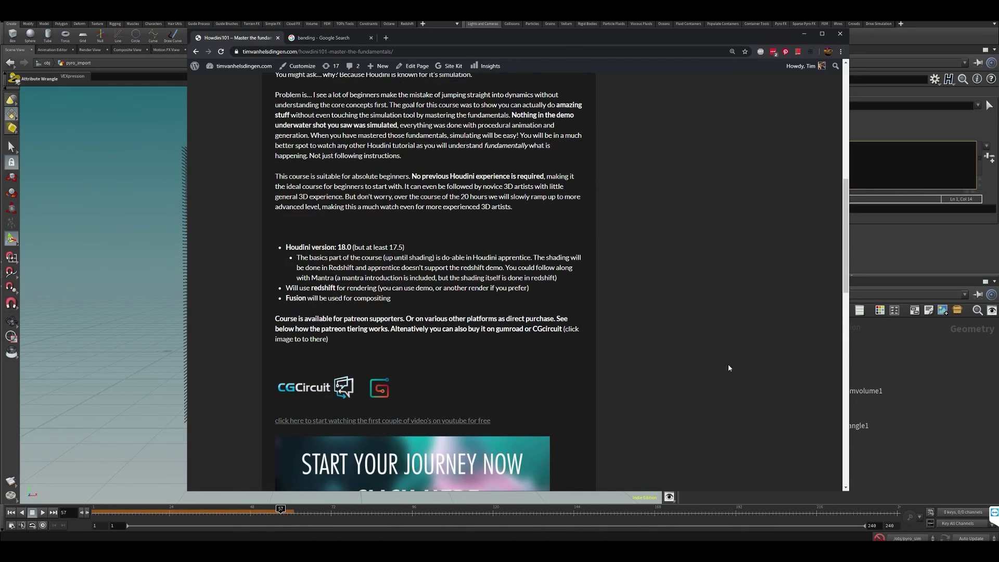
{"action": "left_click", "coordinate": [905, 434]}
{"action": "left_click", "coordinate": [752, 167]}
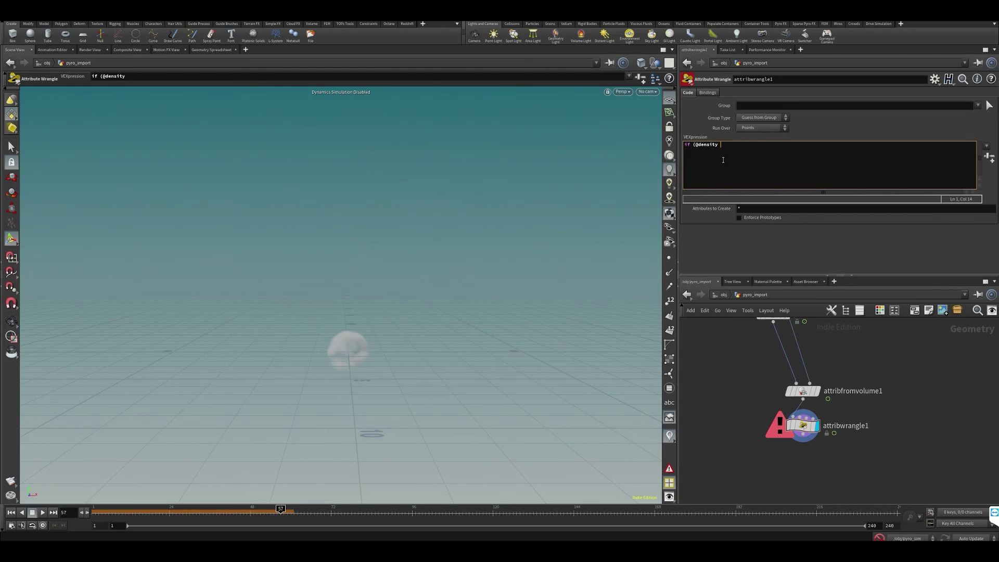
{"action": "key", "text": "alt+Tab"}
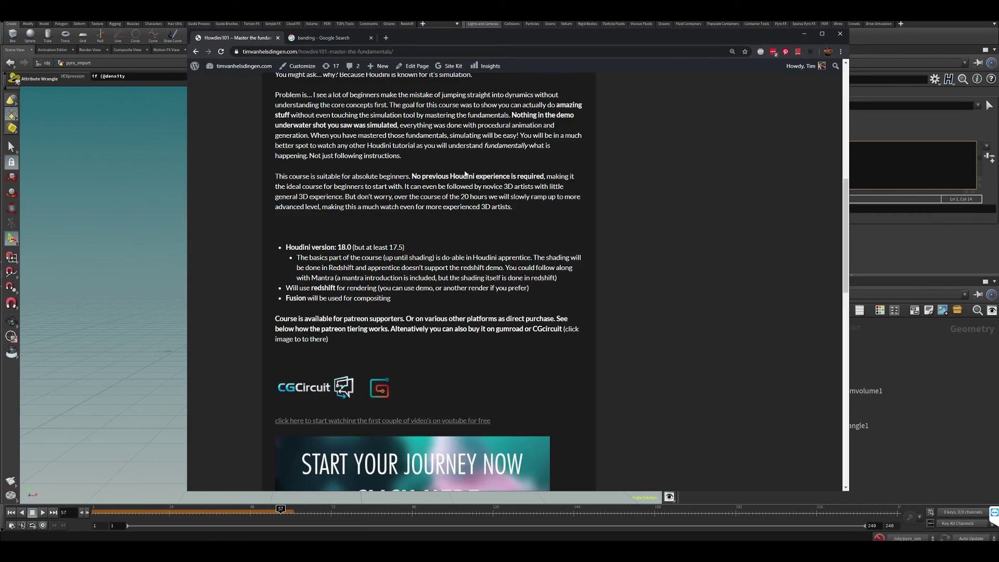
{"action": "scroll", "coordinate": [428, 281], "scroll_direction": "down", "scroll_amount": 3}
{"action": "scroll", "coordinate": [576, 460], "scroll_direction": "up", "scroll_amount": 10}
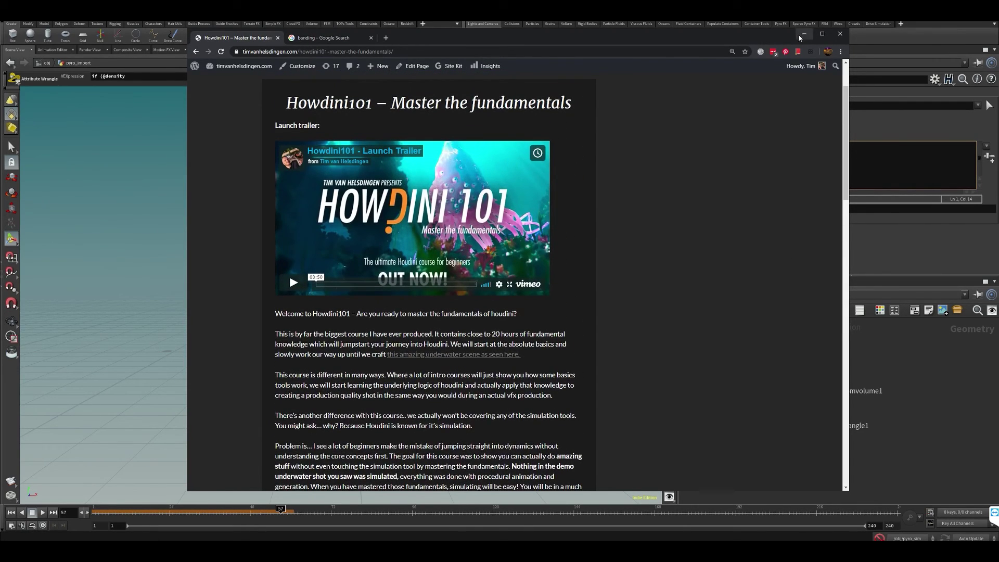
{"action": "key", "text": "alt+Tab"}
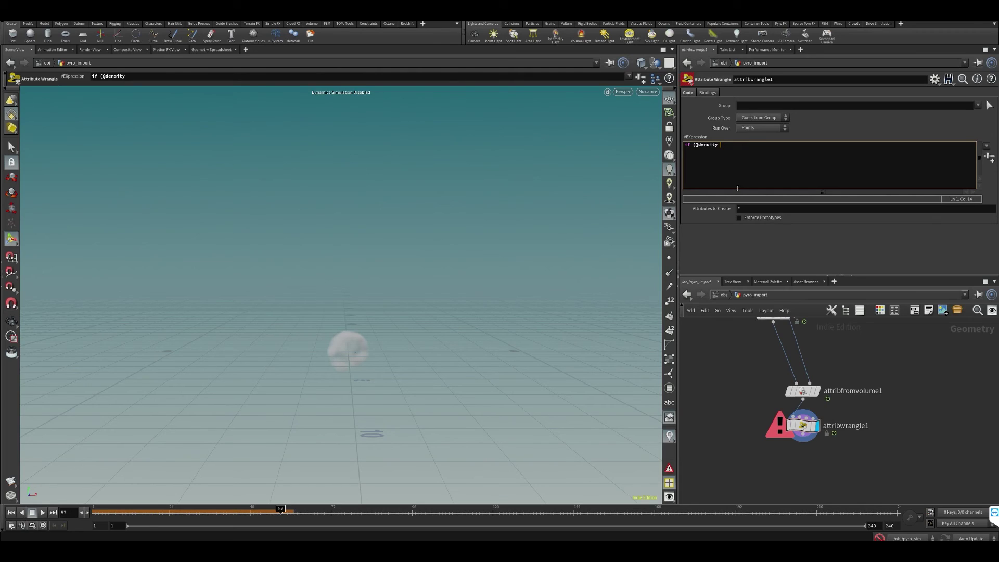
{"action": "type", "text": ".001) removepoint("}
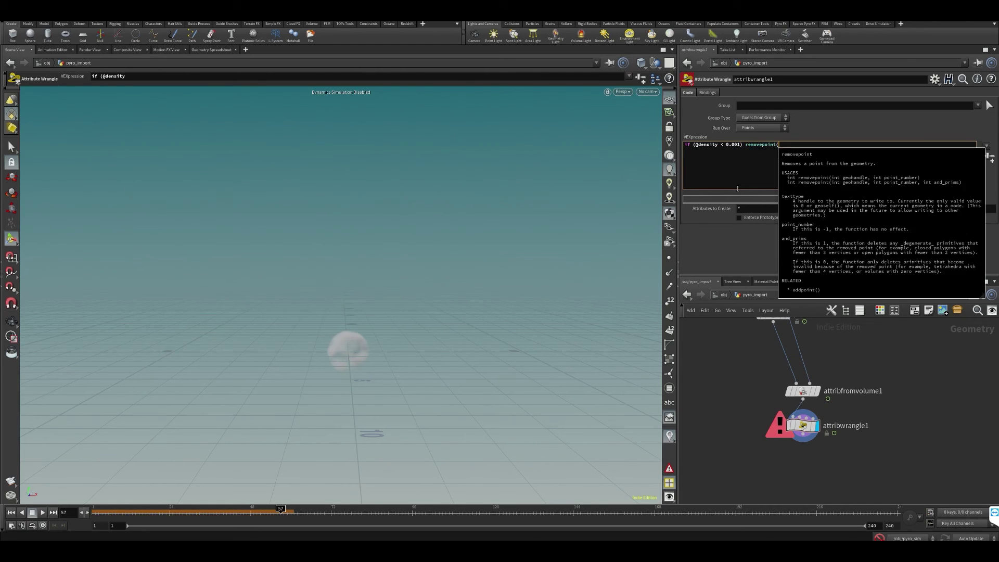
{"action": "type", "text": "0,@ptnum);"}
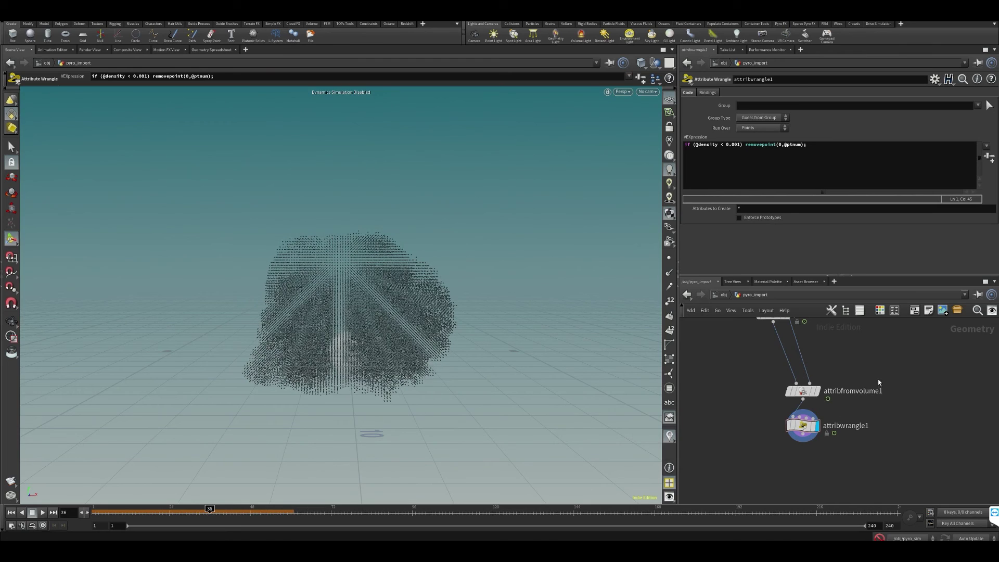
Compare the full point grid of pointsfromvolume1 with the filtered points of attribwrangle1 by displaying each node
{"action": "middle_click_drag", "start_coordinate": [747, 390], "coordinate": [734, 448]}
{"action": "left_click", "coordinate": [772, 371]}
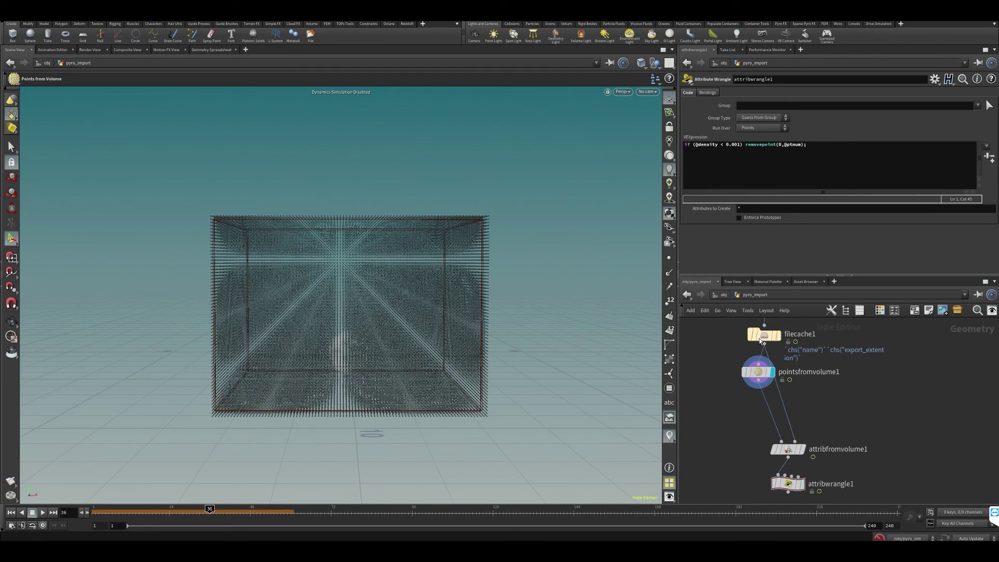
{"action": "left_click", "coordinate": [802, 483]}
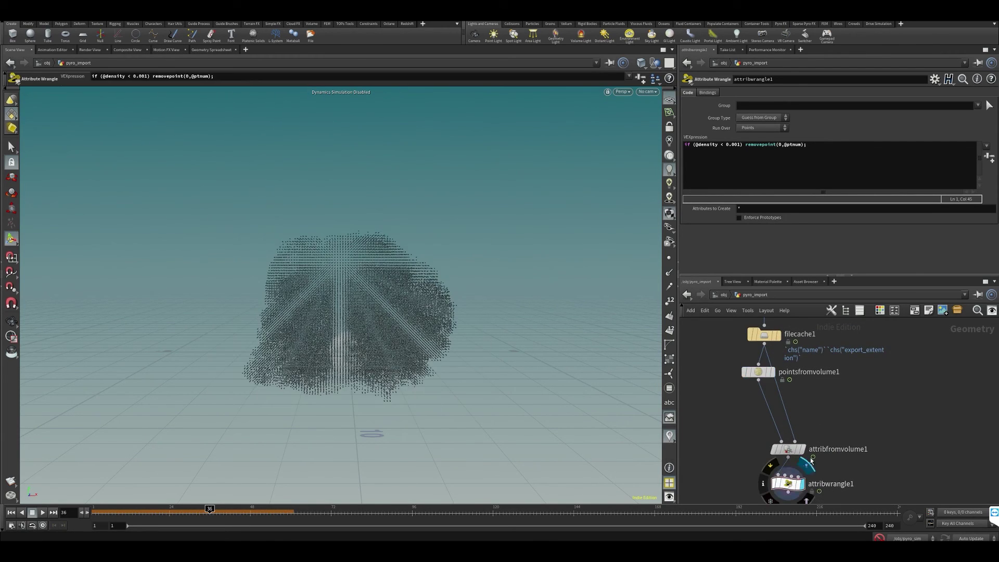
Move the attribwrangle1 node to the lower left of attribfromvolume1, keeping it connected
{"action": "middle_click_drag", "start_coordinate": [797, 340], "coordinate": [792, 396]}
{"action": "middle_click_drag", "start_coordinate": [927, 454], "coordinate": [922, 413]}
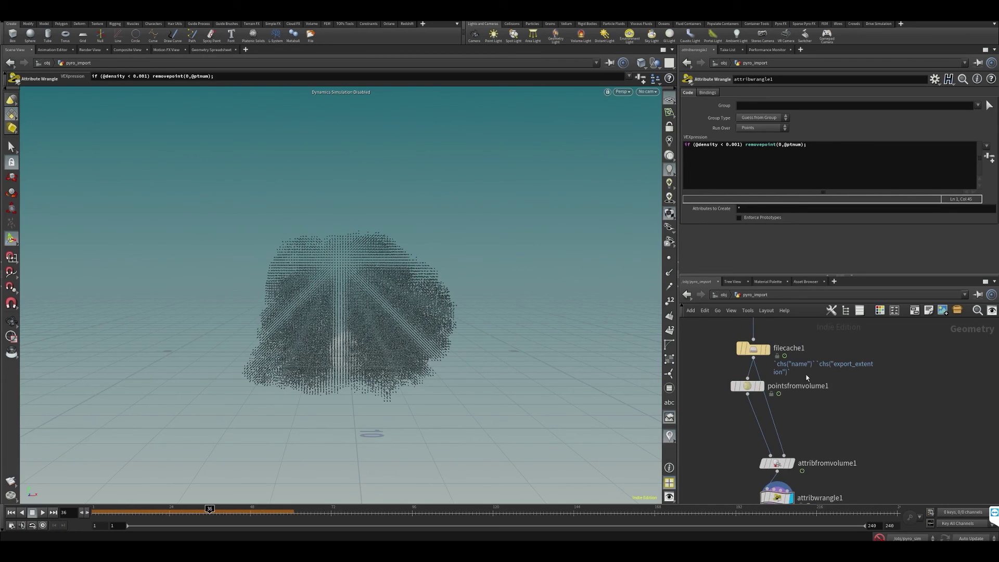
{"action": "middle_click_drag", "start_coordinate": [872, 477], "coordinate": [879, 391]}
{"action": "scroll", "coordinate": [879, 392], "scroll_direction": "down", "scroll_amount": 1}
{"action": "left_click_drag", "start_coordinate": [801, 409], "coordinate": [720, 425]}
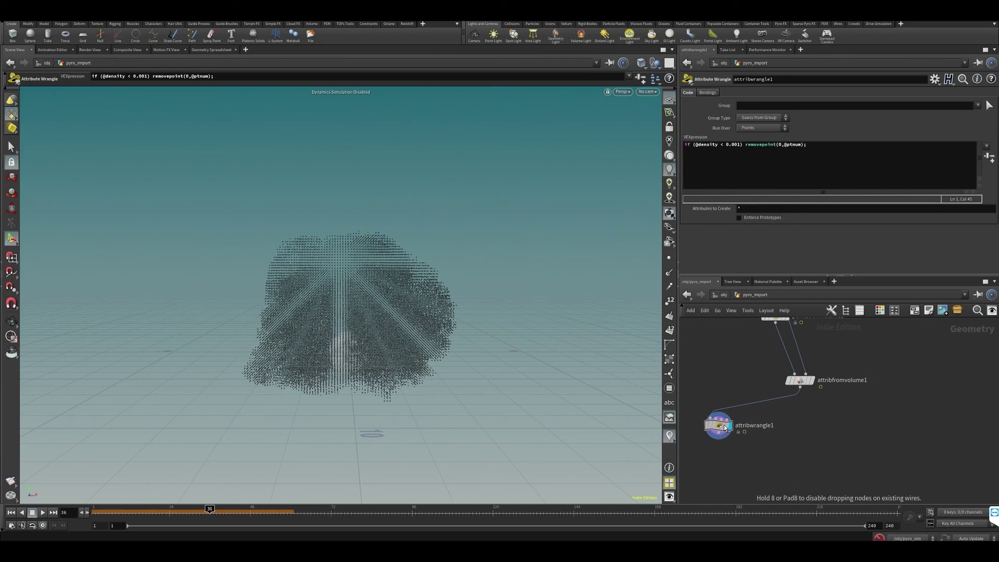
Display the output of attribfromvolume1 and save the scene file
{"action": "middle_click_drag", "start_coordinate": [826, 373], "coordinate": [807, 445]}
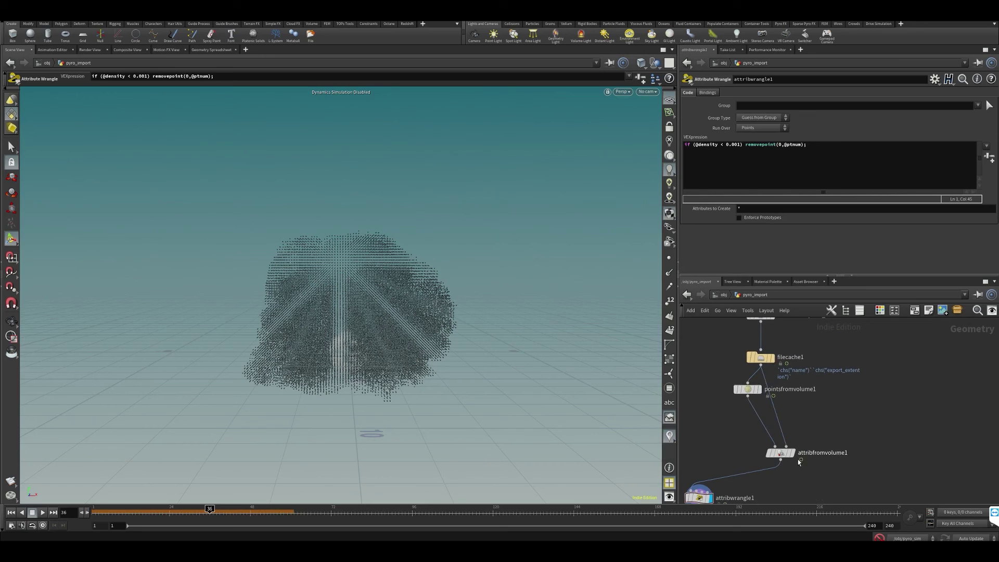
{"action": "left_click", "coordinate": [794, 440]}
{"action": "left_click", "coordinate": [780, 452]}
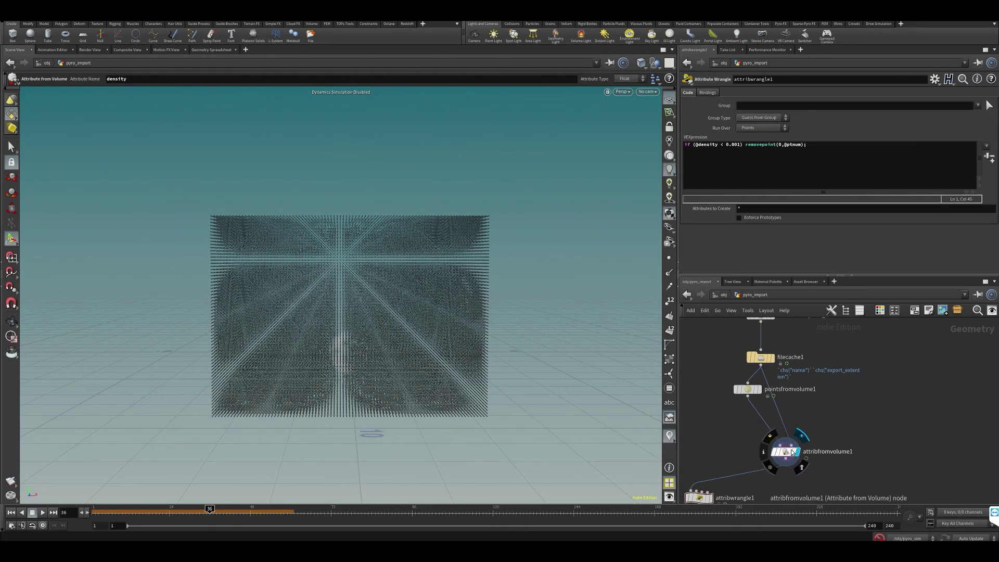
{"action": "key", "text": "ctrl+s"}
Visualize the density point attribute of attribfromvolume1 in the viewport from the node's information window, and close the window
{"action": "mouse_move", "coordinate": [394, 293]}
{"action": "left_mouse_down", "text": "alt"}
{"action": "mouse_move", "coordinate": [382, 307]}
{"action": "mouse_move", "coordinate": [386, 282]}
{"action": "left_mouse_up", "text": "alt"}
{"action": "scroll", "coordinate": [383, 307], "scroll_direction": "up", "scroll_amount": 4}
{"action": "key", "text": "d"}
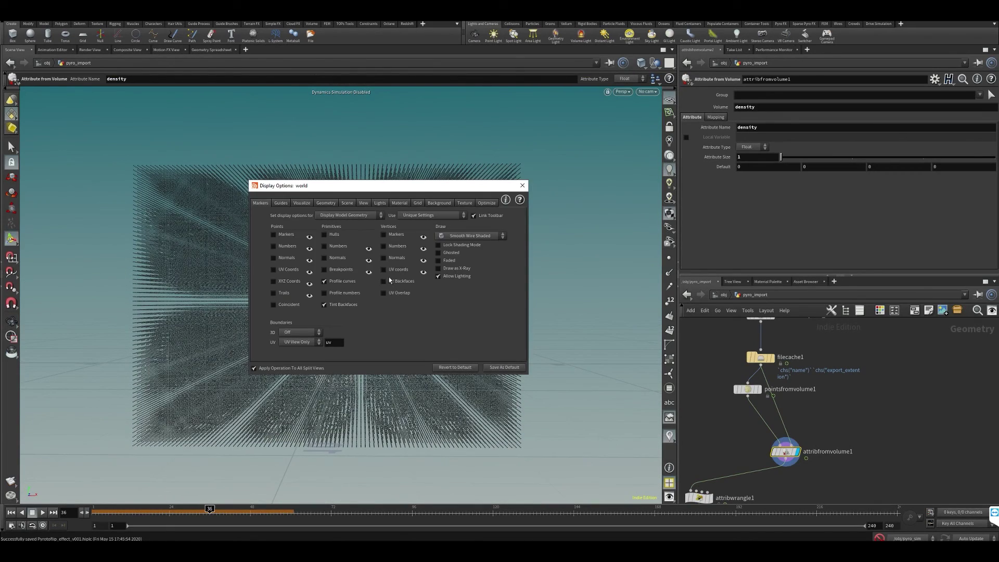
{"action": "left_click", "coordinate": [522, 185]}
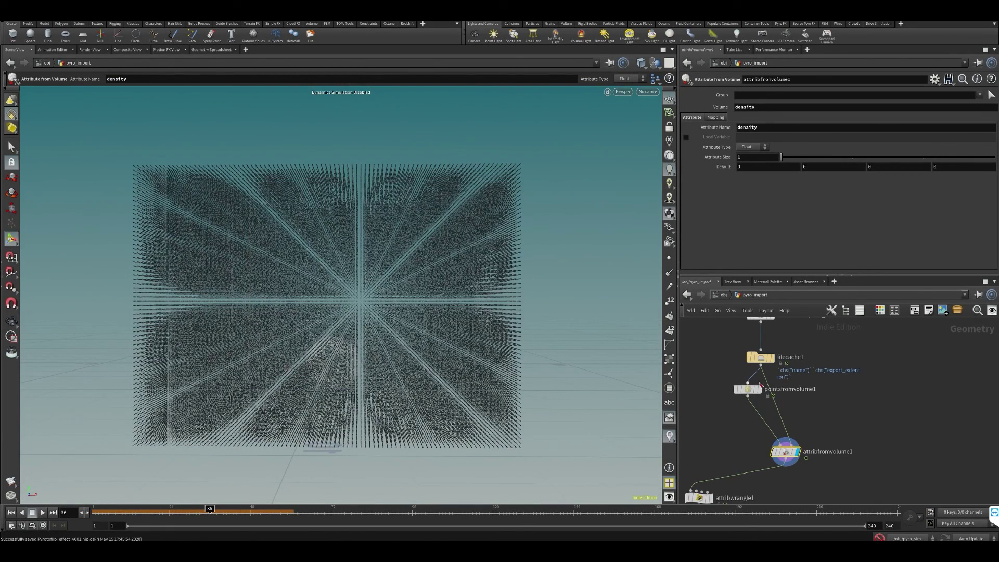
{"action": "left_click", "coordinate": [765, 451]}
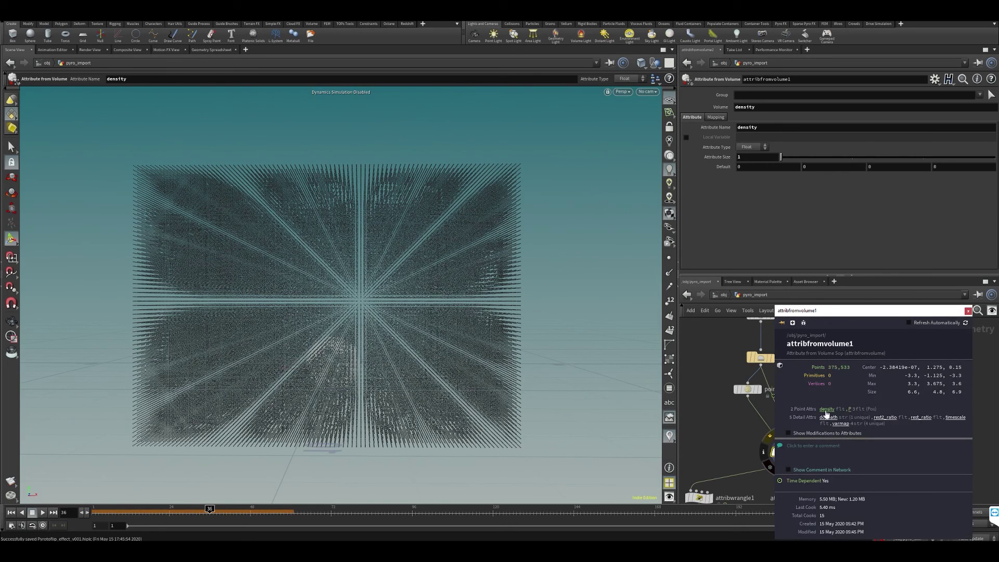
{"action": "left_click", "coordinate": [827, 409]}
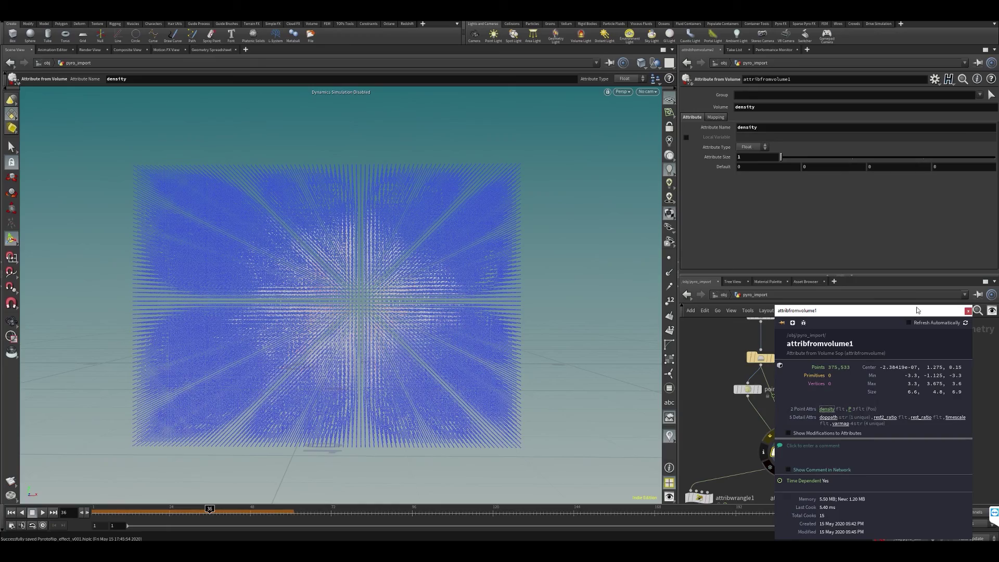
{"action": "left_click", "coordinate": [968, 311]}
{"action": "key", "text": "Escape"}
Open the density scene visualizer for editing from the viewport's display options
{"action": "scroll", "coordinate": [497, 333], "scroll_direction": "up", "scroll_amount": 8}
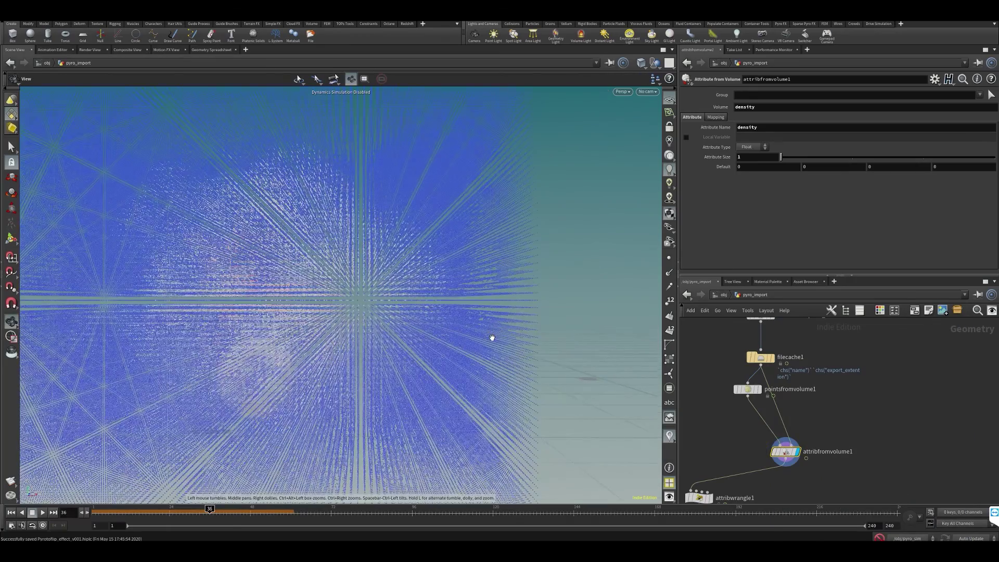
{"action": "key", "text": "Return"}
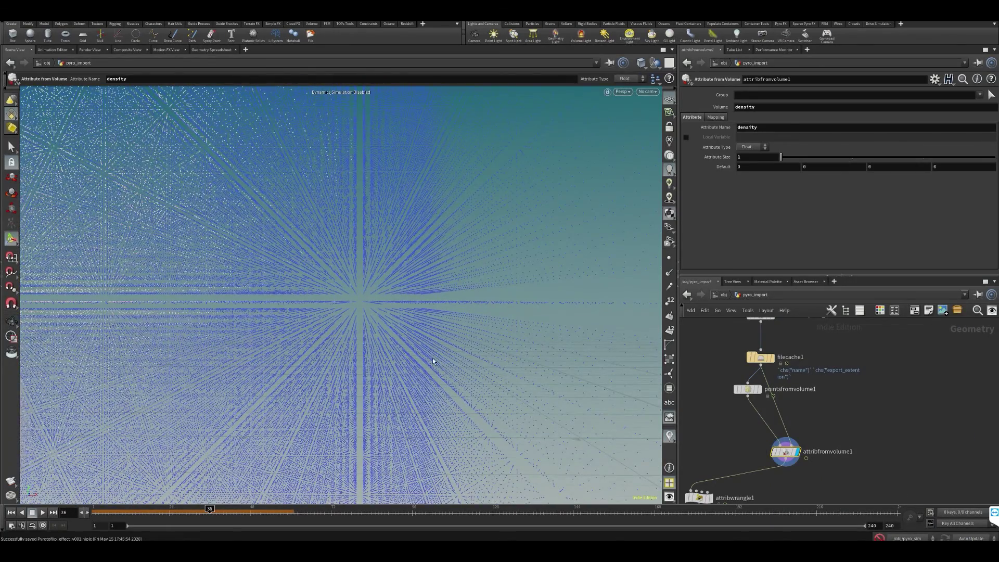
{"action": "left_click_drag", "start_coordinate": [432, 358], "coordinate": [444, 314], "text": "alt"}
{"action": "key", "text": "d"}
{"action": "left_click", "coordinate": [301, 203]}
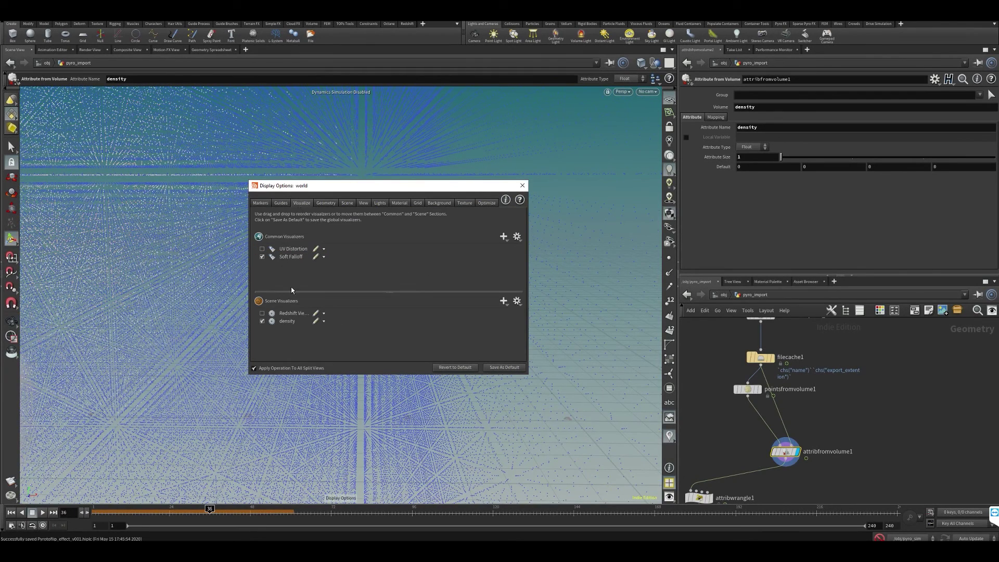
{"action": "key", "text": "d"}
{"action": "key", "text": "d"}
{"action": "left_click", "coordinate": [297, 321]}
{"action": "left_click", "coordinate": [316, 321]}
Review the density visualizer's color types, set its type to Marker, and close the visualizer and display option windows
{"action": "left_click", "coordinate": [309, 312]}
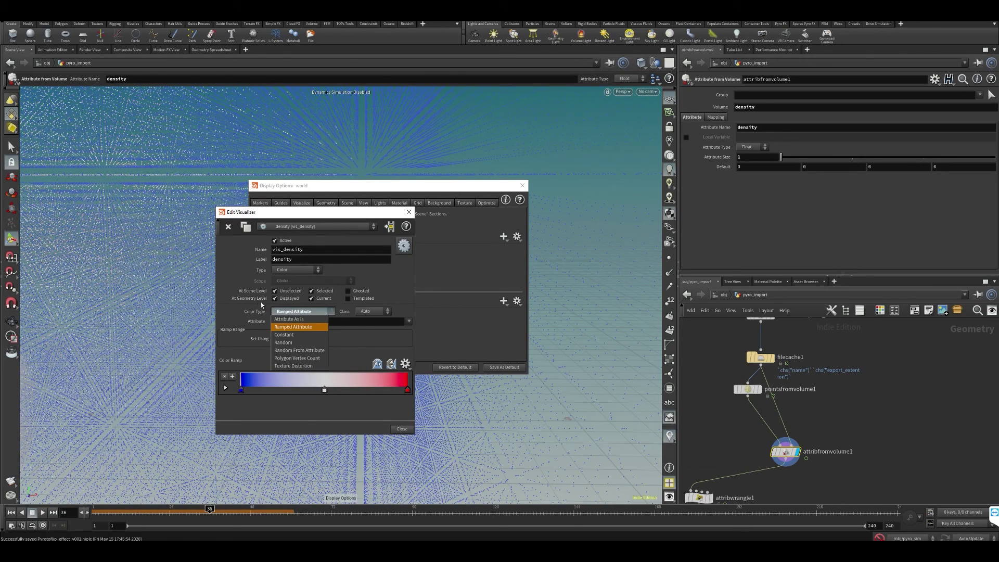
{"action": "left_click", "coordinate": [230, 318]}
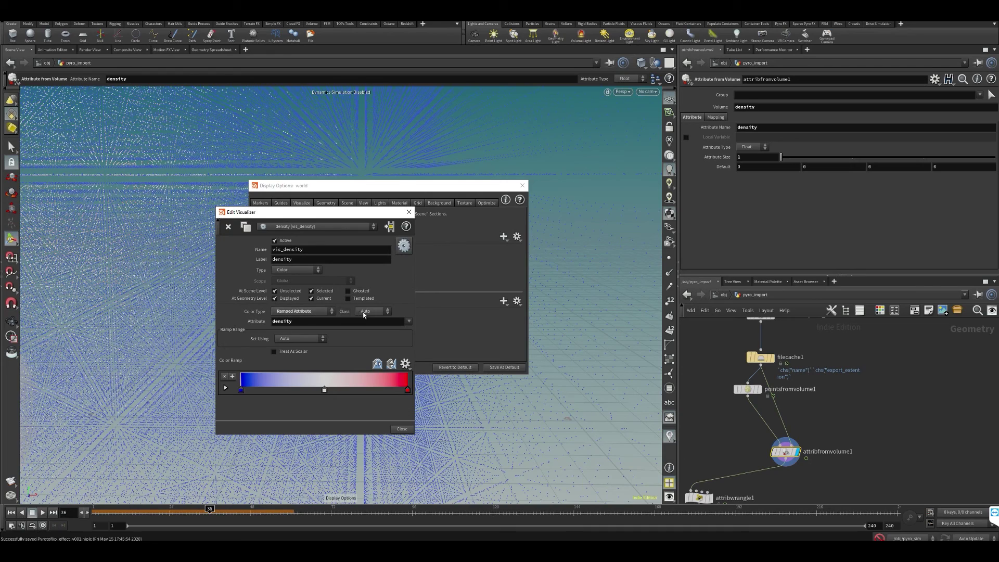
{"action": "left_click", "coordinate": [307, 311]}
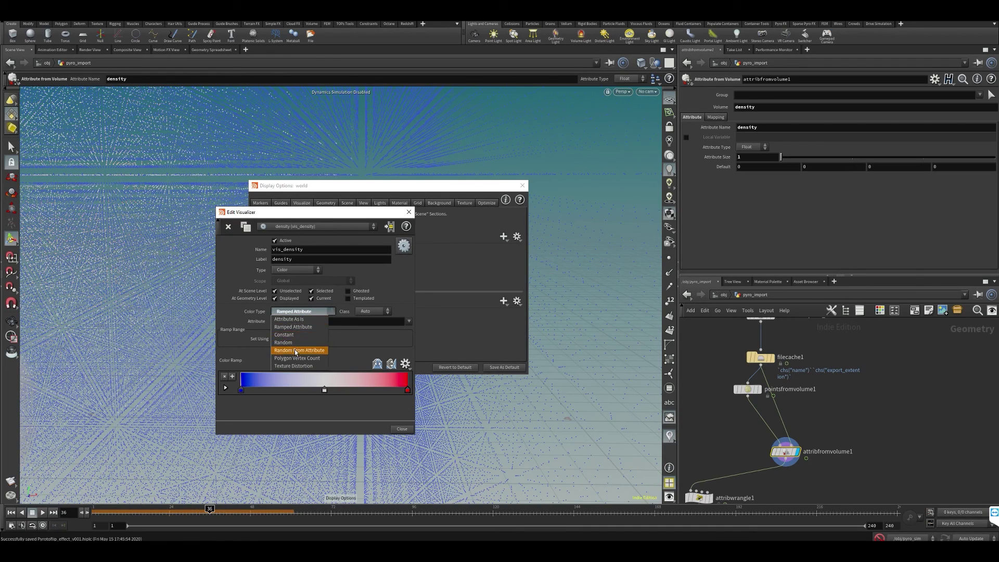
{"action": "key", "text": "Escape"}
{"action": "left_click", "coordinate": [287, 271]}
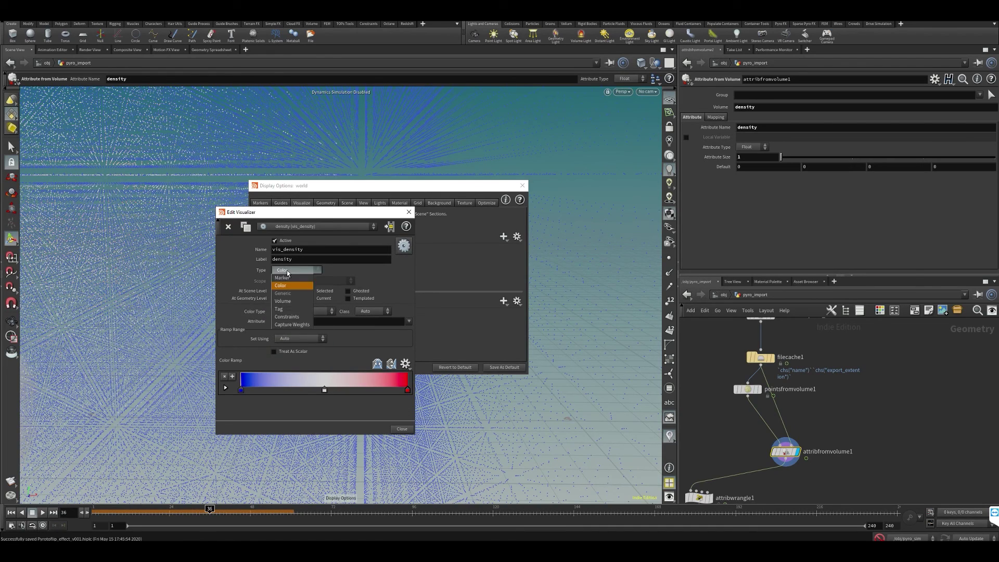
{"action": "left_click", "coordinate": [285, 278]}
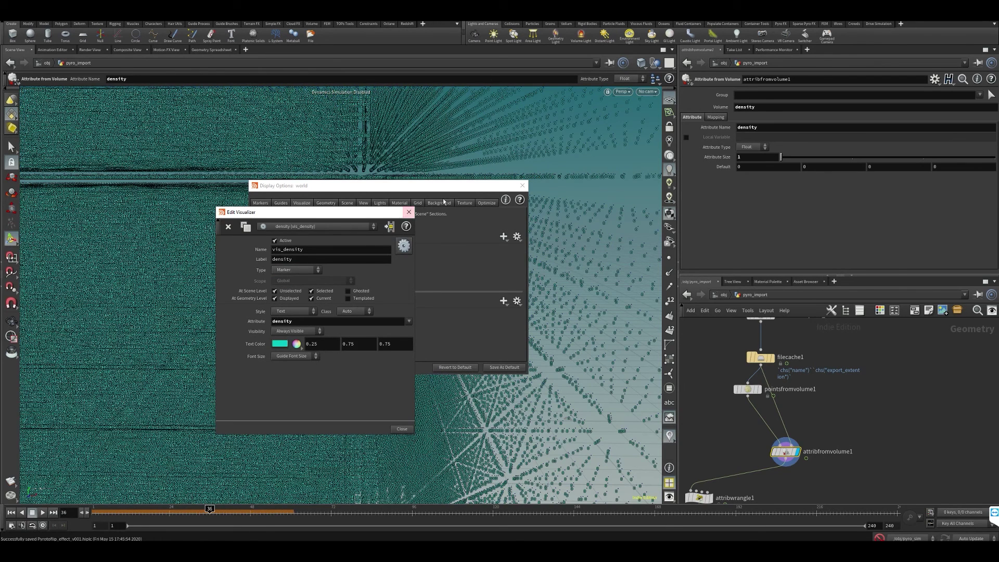
{"action": "left_click", "coordinate": [523, 185]}
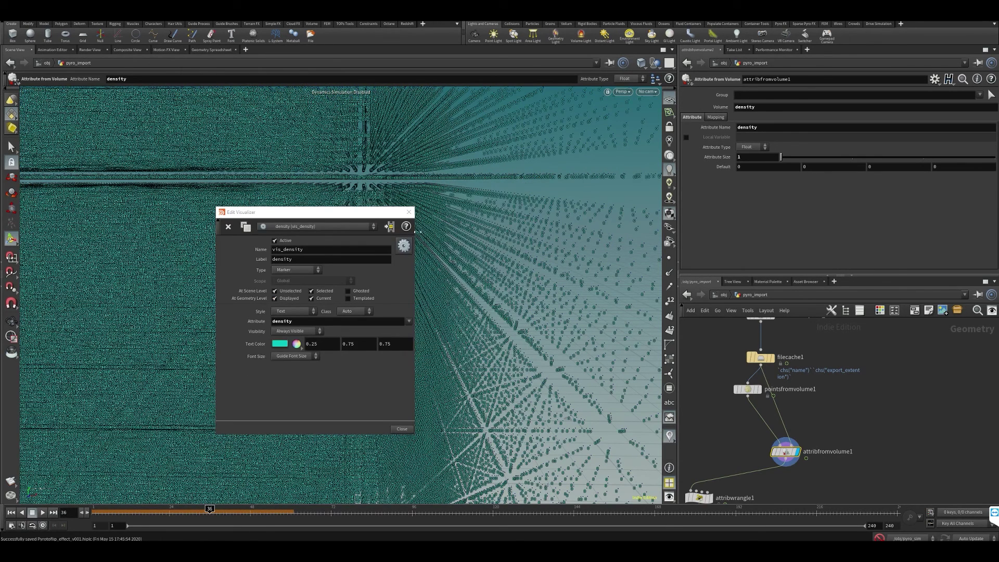
{"action": "left_click", "coordinate": [409, 211]}
Inspect the density markers in the viewport and the density values in the Geometry Spreadsheet, and return to the 3D scene
{"action": "key", "text": "Escape"}
{"action": "left_click_drag", "start_coordinate": [381, 314], "coordinate": [361, 289]}
{"action": "middle_click_drag", "start_coordinate": [362, 288], "coordinate": [362, 292], "text": "alt"}
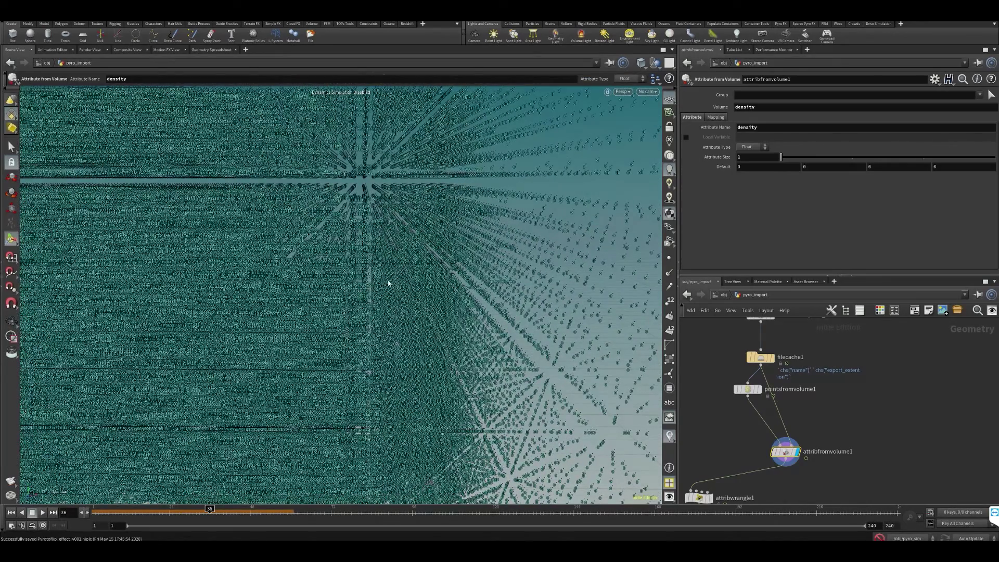
{"action": "left_click", "coordinate": [213, 50]}
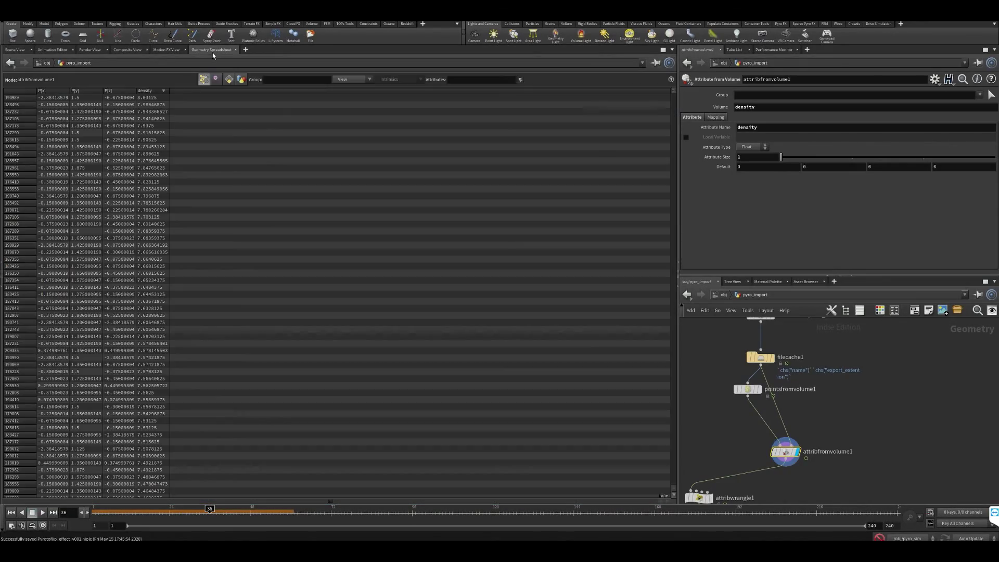
{"action": "left_click", "coordinate": [21, 49]}
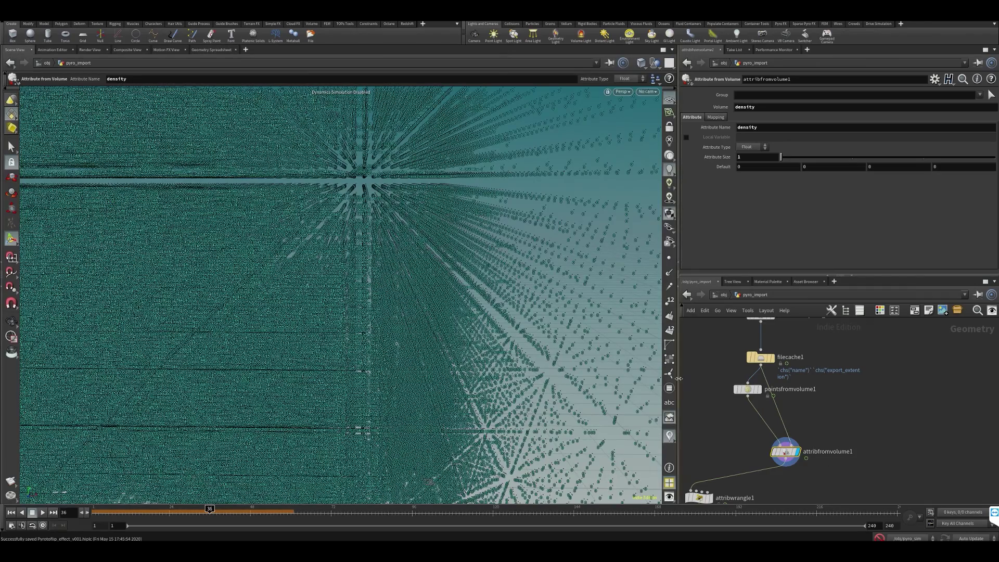
{"action": "scroll", "coordinate": [449, 307], "scroll_direction": "down", "scroll_amount": 2}
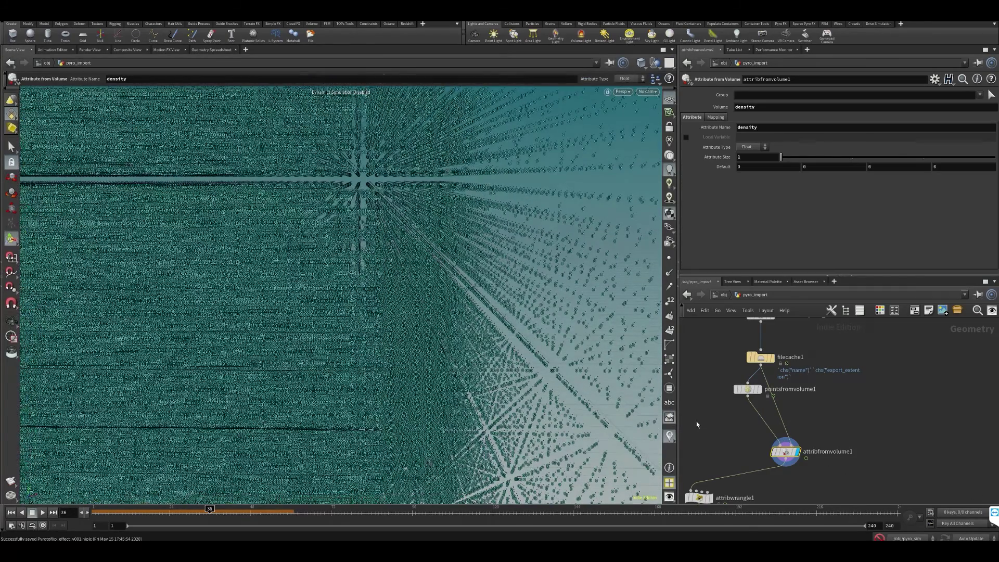
Display the filecache1 smoke volume, frame it in the viewport, and examine the volume fields in its node information
{"action": "left_click", "coordinate": [693, 425]}
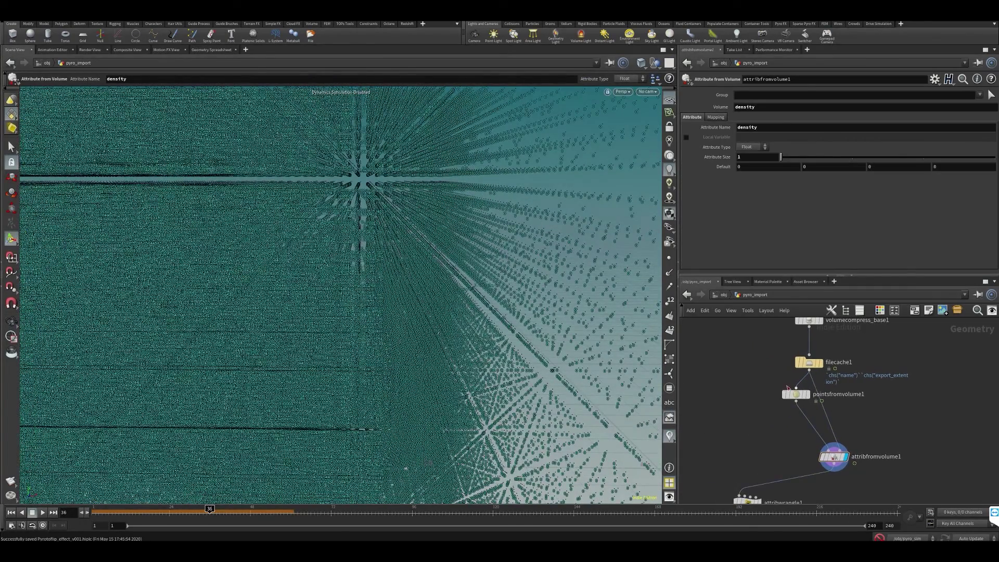
{"action": "left_click", "coordinate": [821, 363]}
{"action": "left_click", "coordinate": [809, 364]}
{"action": "scroll", "coordinate": [259, 285], "scroll_direction": "down", "scroll_amount": 8}
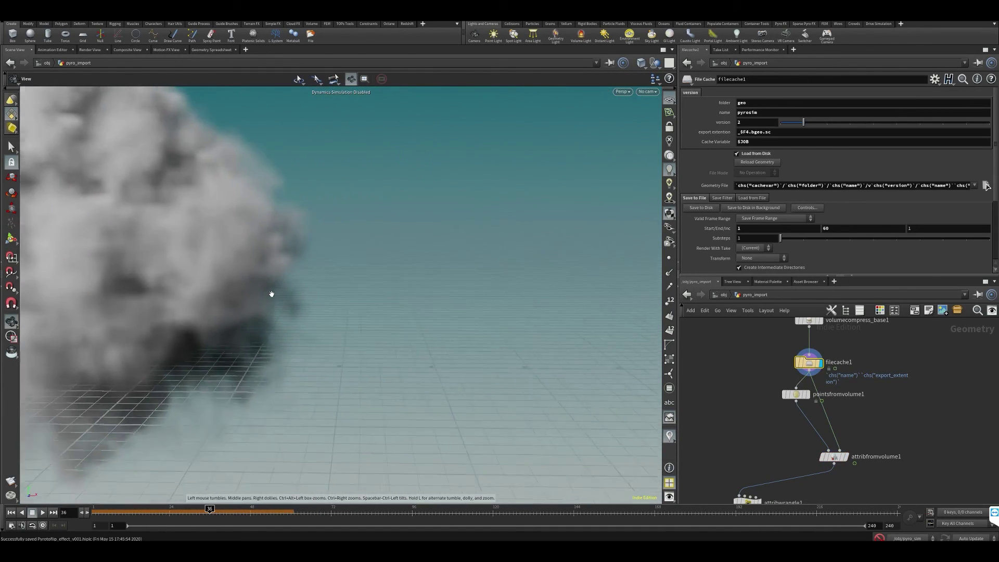
{"action": "middle_click_drag", "start_coordinate": [211, 323], "coordinate": [305, 327], "text": "alt"}
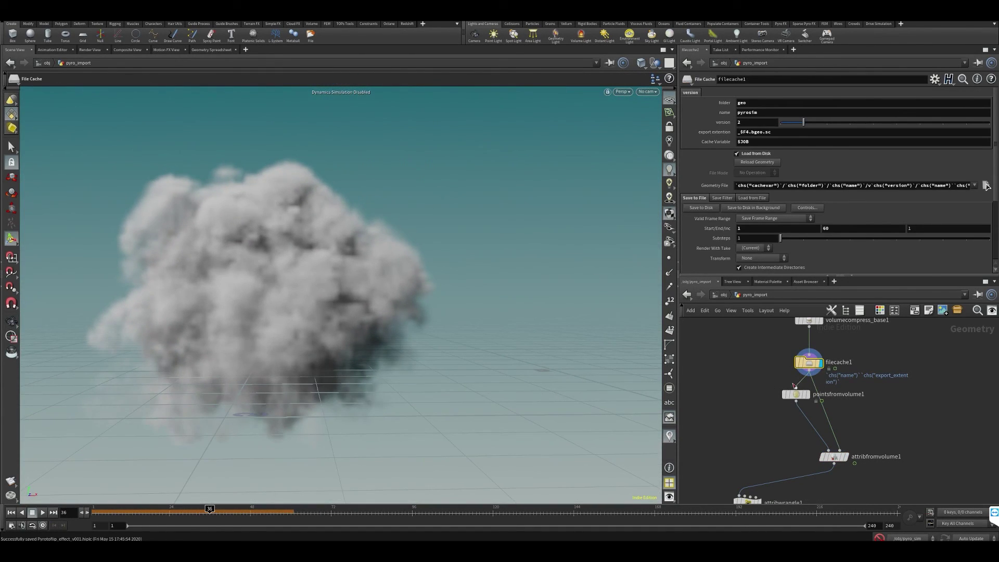
{"action": "middle_click", "coordinate": [809, 363]}
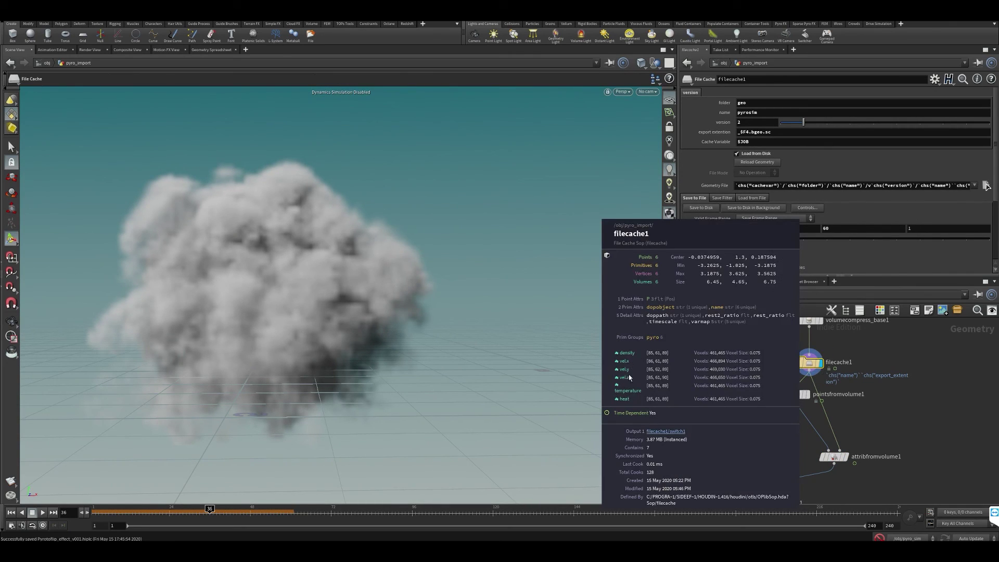
Add a Convert VDB node beside the points-from-volume branch, connect filecache1 to its first input, and display it
{"action": "left_click", "coordinate": [726, 386]}
{"action": "key", "text": "Tab"}
{"action": "type", "text": "conver v"}
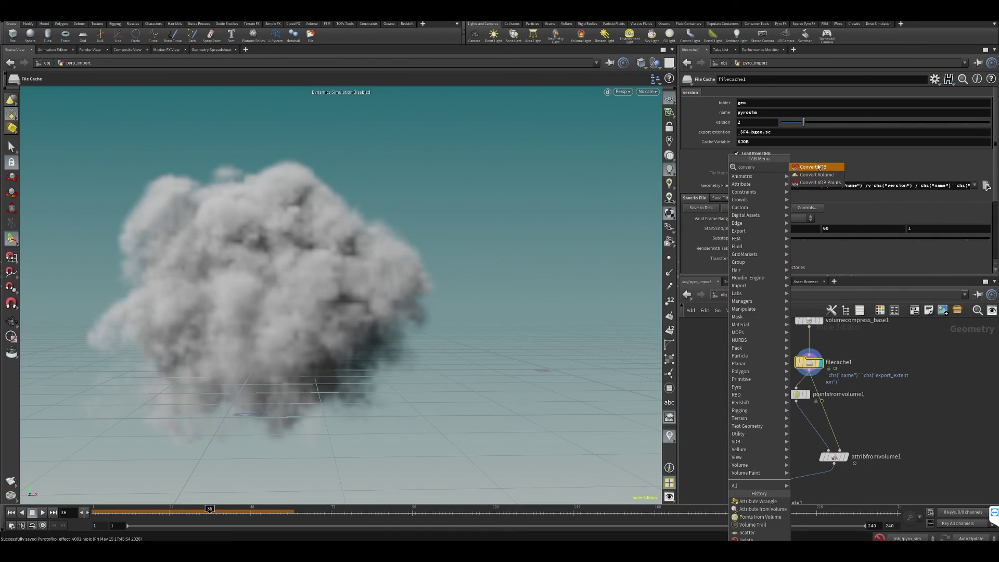
{"action": "key", "text": "Return"}
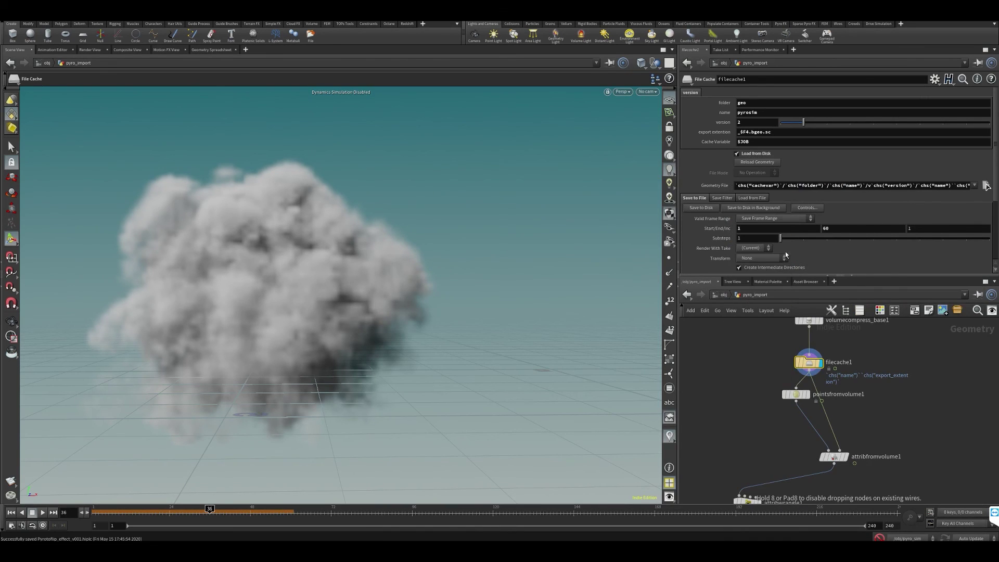
{"action": "left_click", "coordinate": [725, 378]}
{"action": "left_click", "coordinate": [809, 371]}
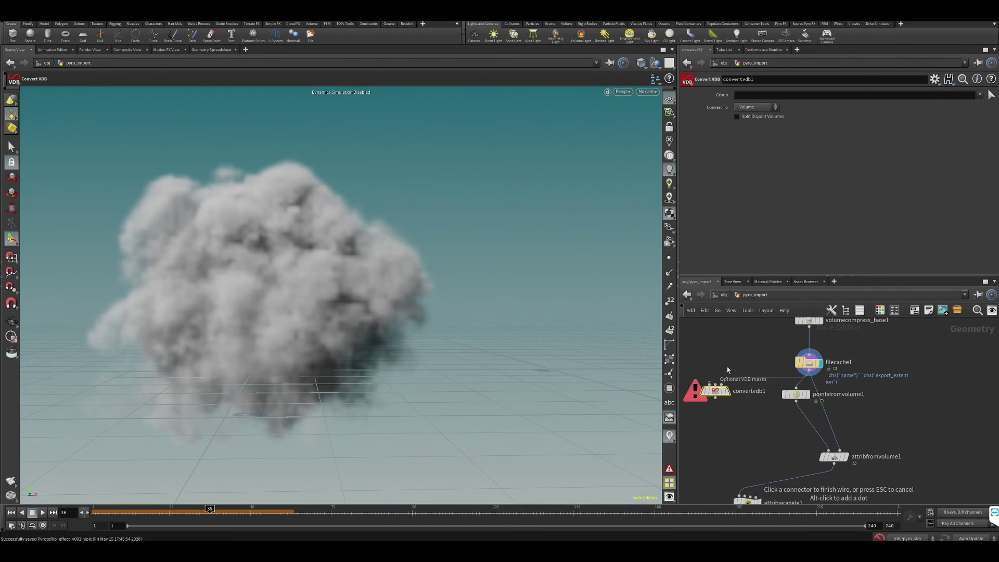
{"action": "left_click", "coordinate": [709, 383]}
{"action": "left_click", "coordinate": [731, 375]}
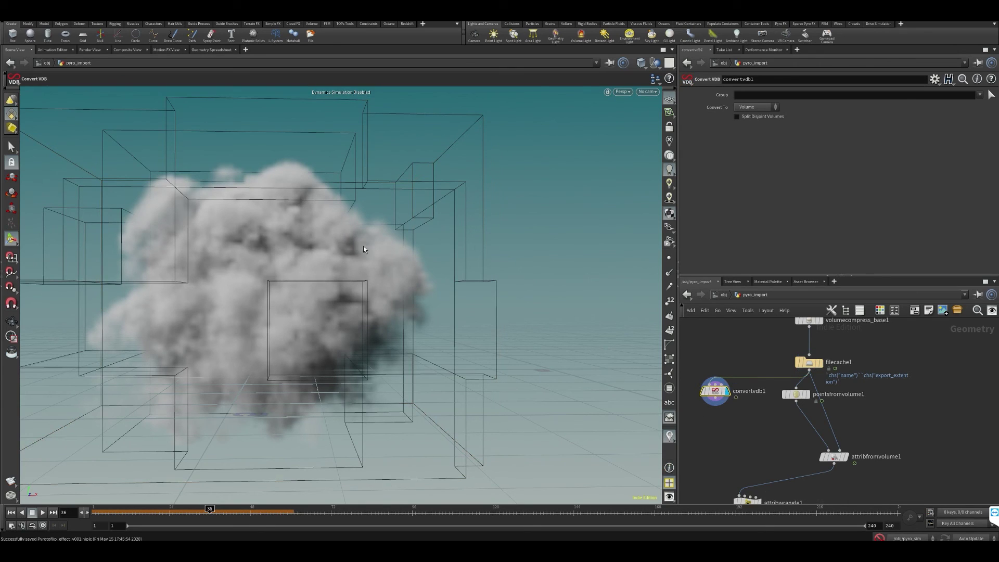
{"action": "mouse_move", "coordinate": [404, 283]}
{"action": "left_mouse_down", "text": "alt"}
{"action": "mouse_move", "coordinate": [395, 292]}
{"action": "mouse_move", "coordinate": [412, 294]}
{"action": "left_mouse_up", "text": "alt"}
{"action": "left_click_drag", "start_coordinate": [720, 393], "coordinate": [718, 397]}
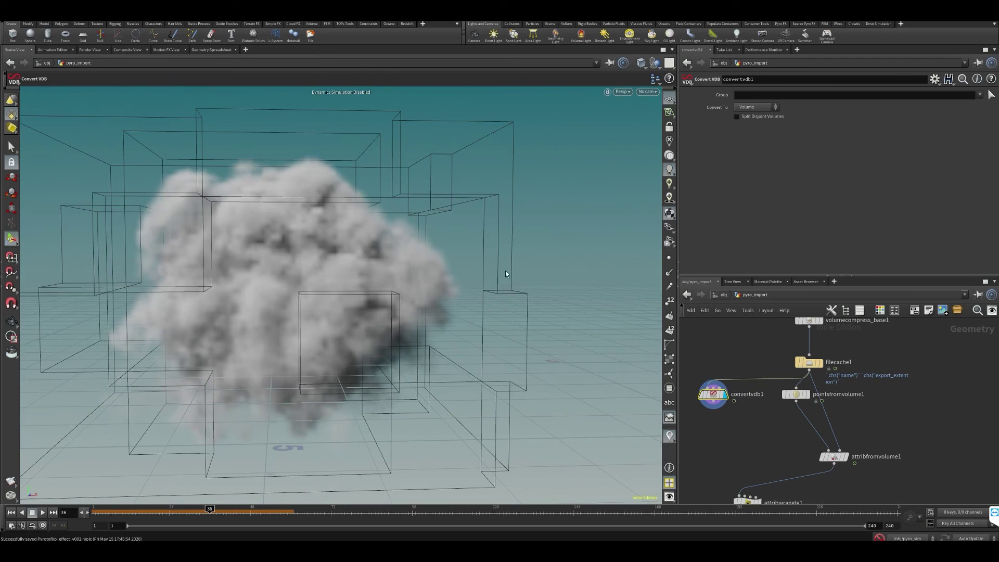
Display filecache1 again and examine its smoke volume and bounding boxes in the viewport, toggling wireframe shading
{"action": "left_click_drag", "start_coordinate": [360, 246], "coordinate": [336, 245], "text": "alt"}
{"action": "left_click", "coordinate": [825, 346]}
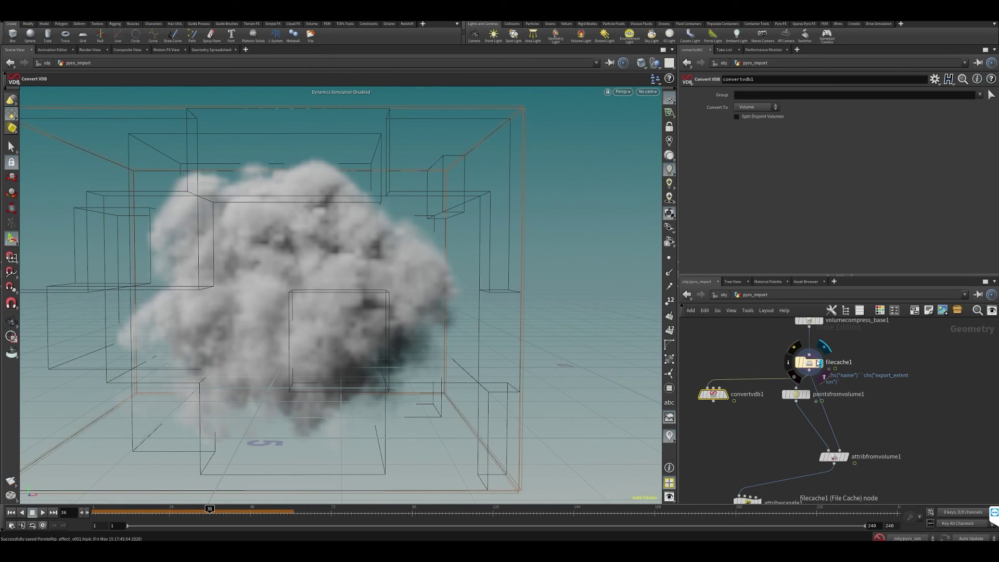
{"action": "left_click", "coordinate": [824, 377]}
{"action": "left_click", "coordinate": [801, 364]}
{"action": "left_click_drag", "start_coordinate": [254, 226], "coordinate": [316, 265], "text": "alt"}
{"action": "key", "text": "w"}
{"action": "key", "text": "shift+w"}
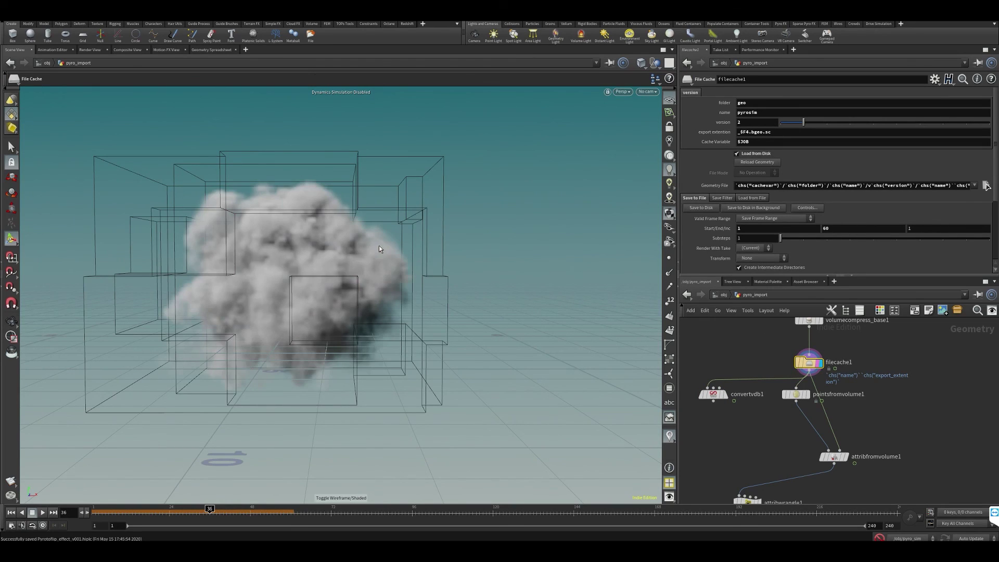
{"action": "middle_click_drag", "start_coordinate": [454, 269], "coordinate": [483, 277], "text": "alt"}
{"action": "left_click", "coordinate": [825, 374]}
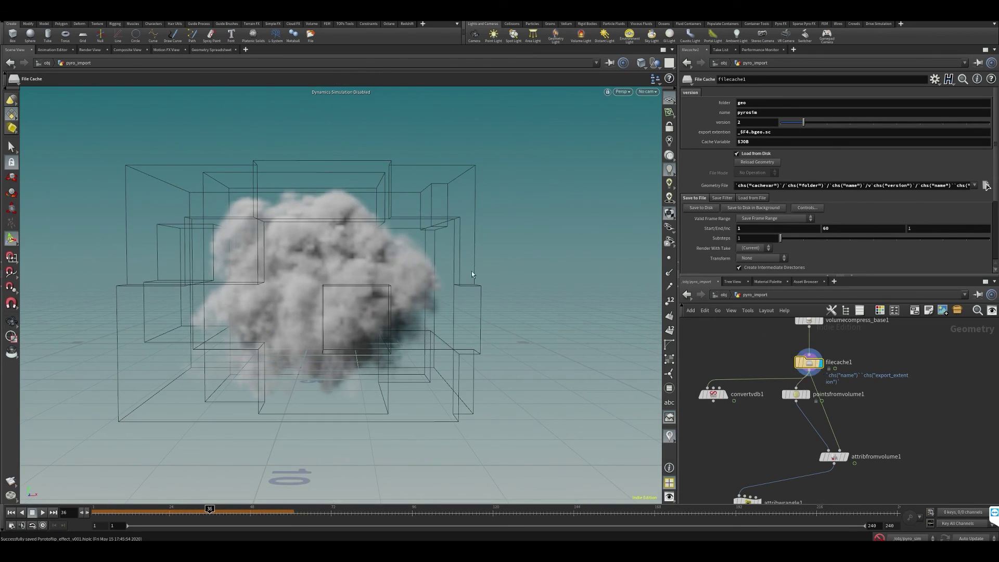
{"action": "middle_click_drag", "start_coordinate": [276, 217], "coordinate": [296, 240], "text": "alt"}
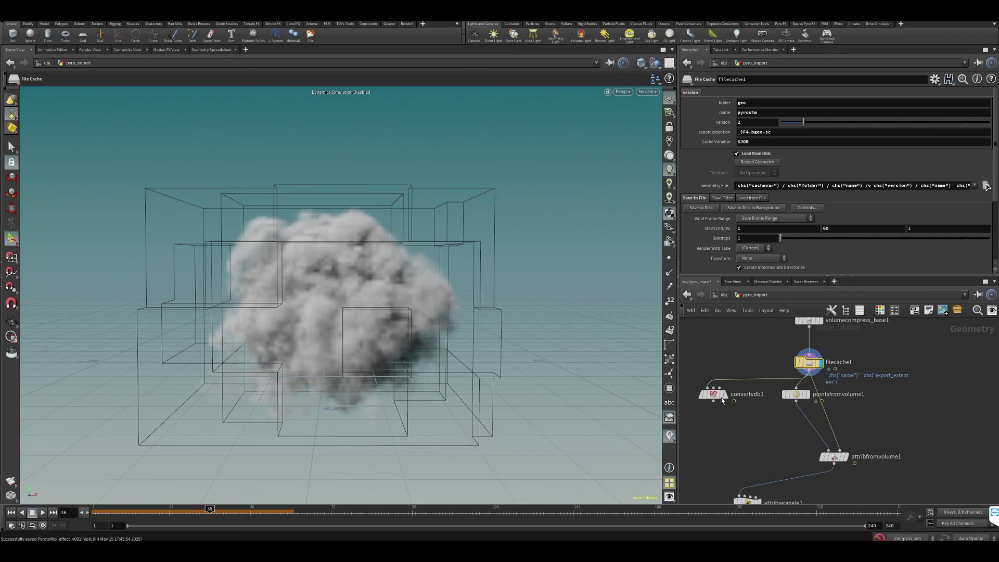
{"action": "scroll", "coordinate": [768, 363], "scroll_direction": "down", "scroll_amount": 3}
{"action": "middle_click_drag", "start_coordinate": [746, 367], "coordinate": [740, 415]}
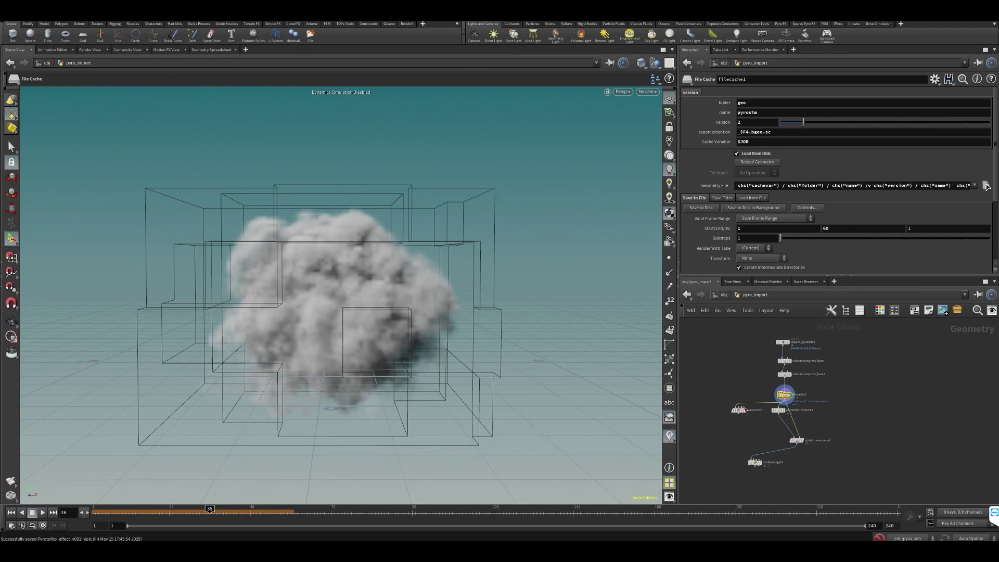
Display convertvdb1, set it to convert to VDB, and inspect the converted smoke in the viewport
{"action": "left_click", "coordinate": [739, 410]}
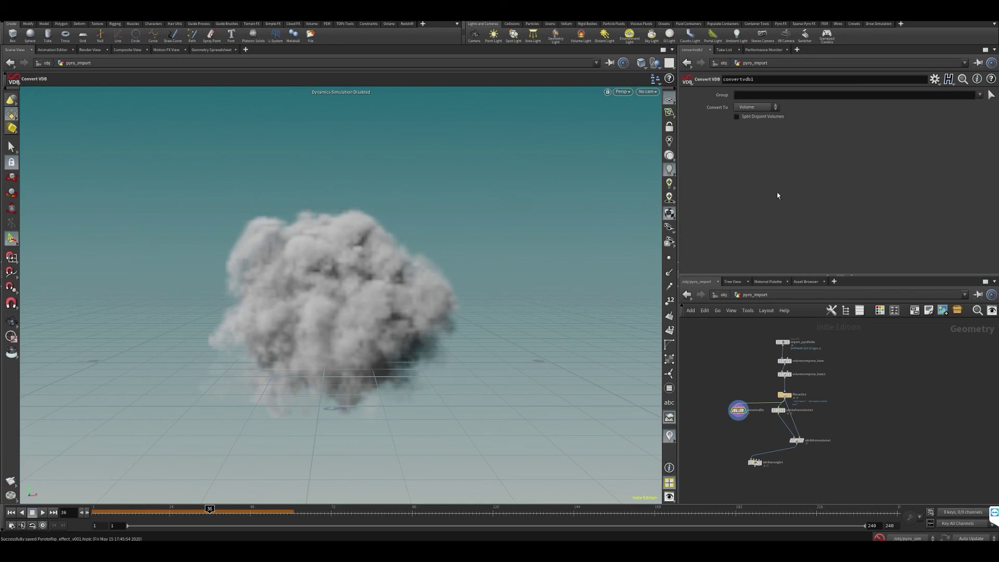
{"action": "left_click", "coordinate": [754, 107]}
{"action": "left_click", "coordinate": [752, 120]}
{"action": "scroll", "coordinate": [344, 299], "scroll_direction": "up", "scroll_amount": 2}
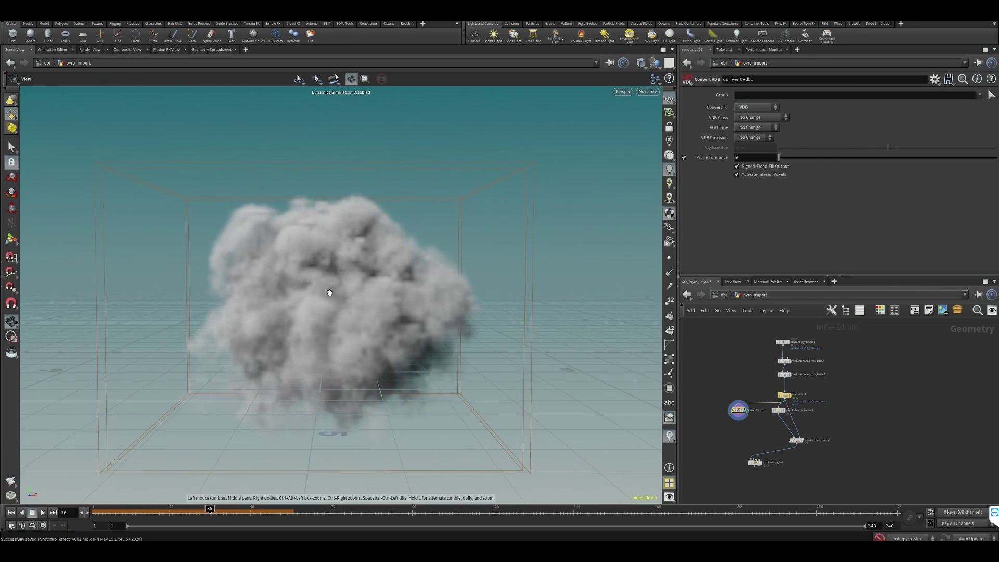
{"action": "left_click_drag", "start_coordinate": [378, 259], "coordinate": [379, 252], "text": "alt"}
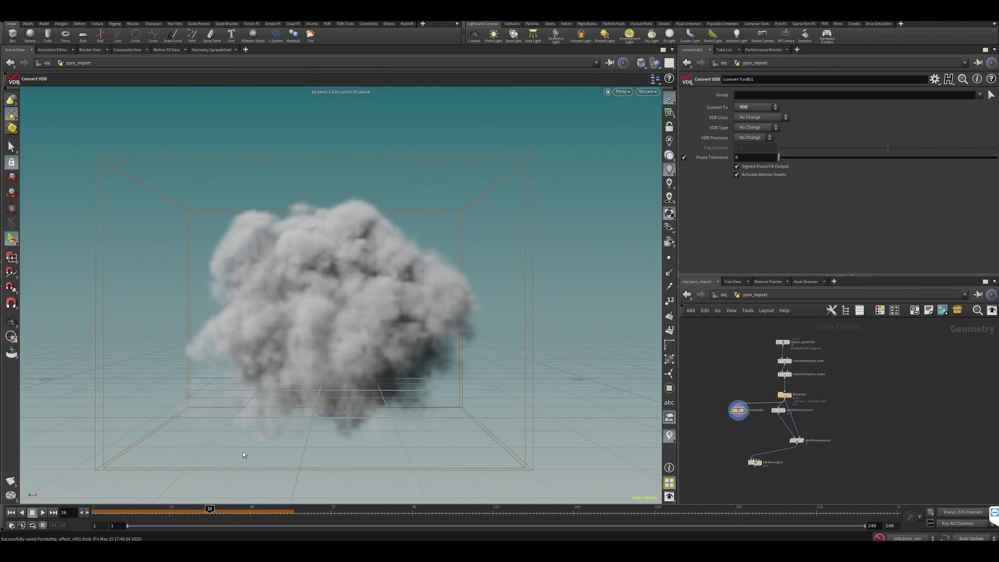
{"action": "scroll", "coordinate": [397, 279], "scroll_direction": "up", "scroll_amount": 2}
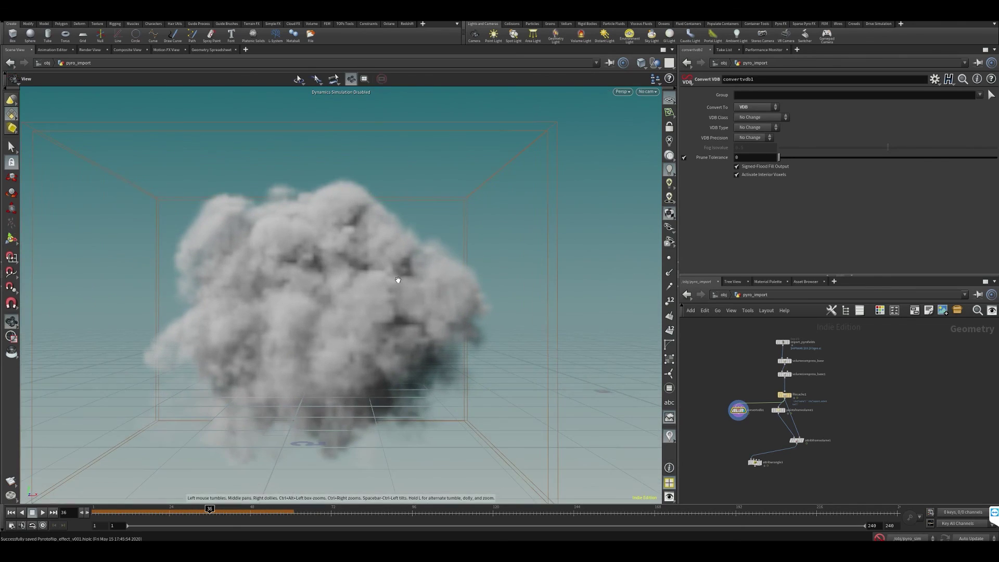
{"action": "scroll", "coordinate": [727, 370], "scroll_direction": "up", "scroll_amount": 2}
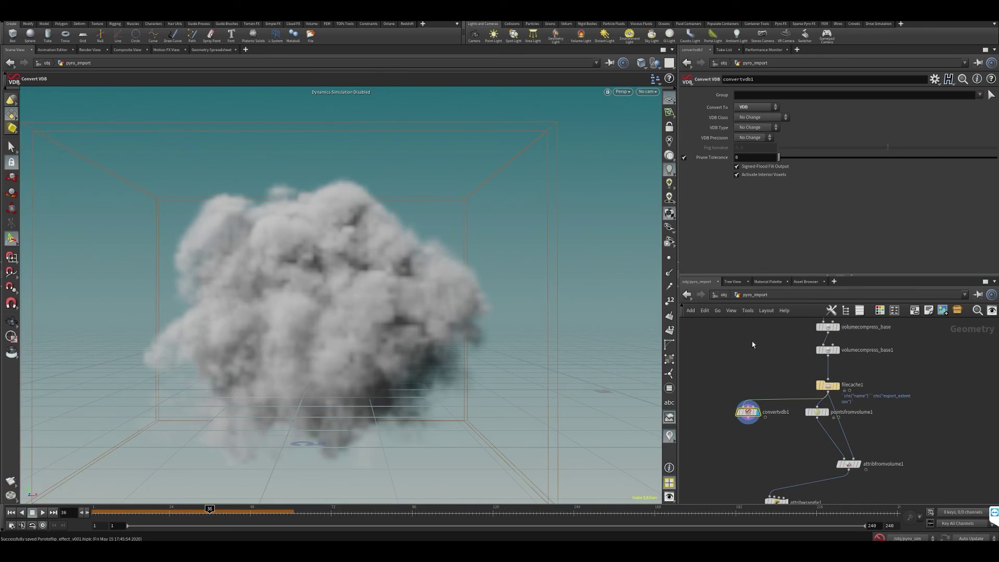
Move convertvdb1 farther from the points branch and review its VDB Precision options
{"action": "middle_click_drag", "start_coordinate": [752, 344], "coordinate": [748, 312]}
{"action": "left_click_drag", "start_coordinate": [744, 379], "coordinate": [726, 361]}
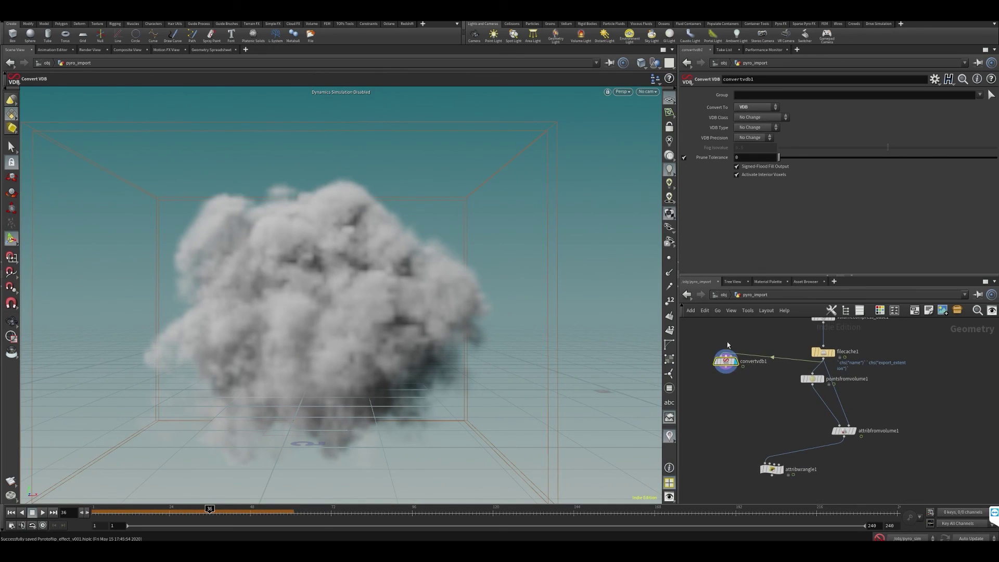
{"action": "left_click", "coordinate": [742, 138]}
{"action": "left_click", "coordinate": [744, 139]}
{"action": "left_click", "coordinate": [744, 139]}
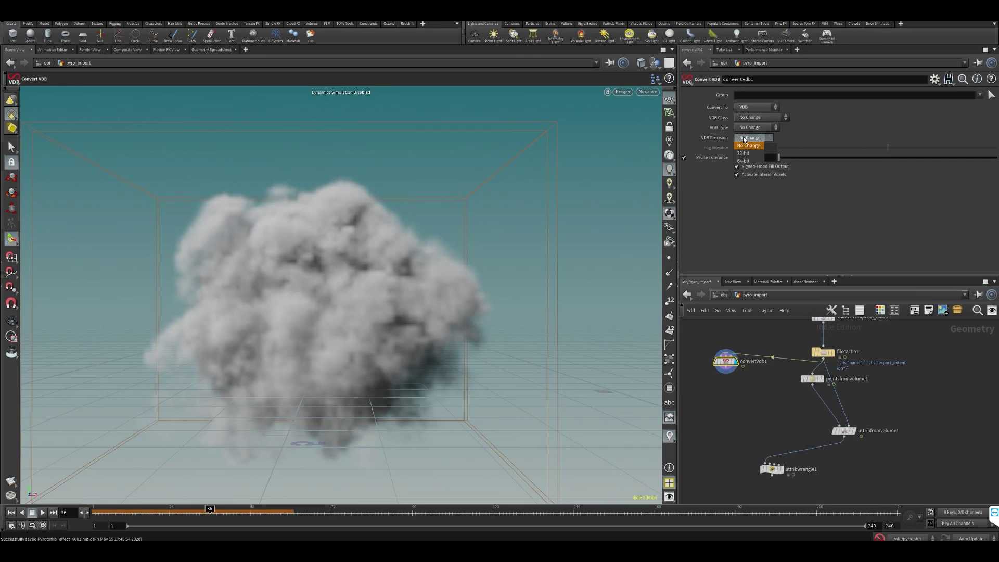
{"action": "left_click", "coordinate": [750, 174]}
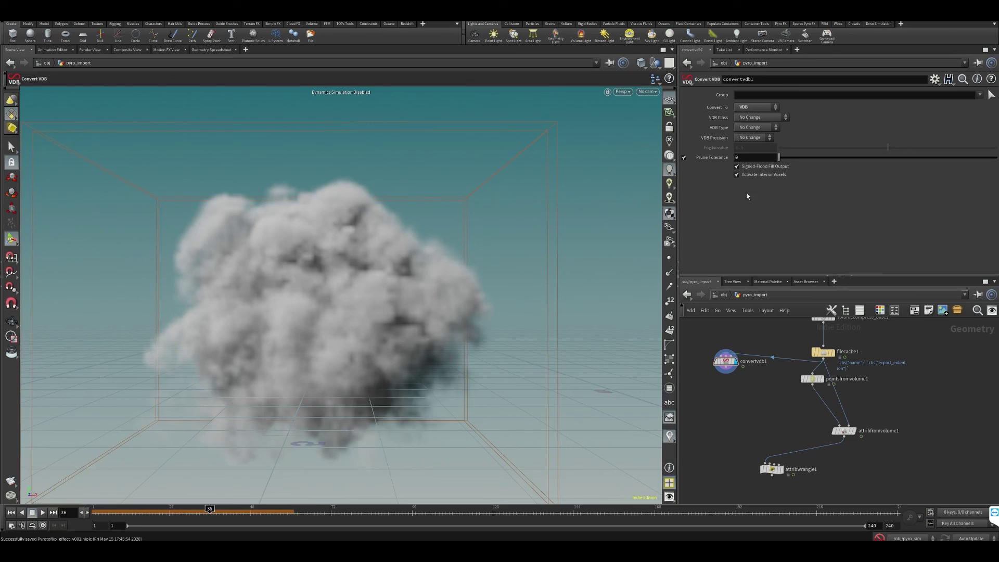
Add a VDB Visualize Tree node below convertvdb1, connected to its output, and display it
{"action": "middle_click_drag", "start_coordinate": [714, 379], "coordinate": [732, 382]}
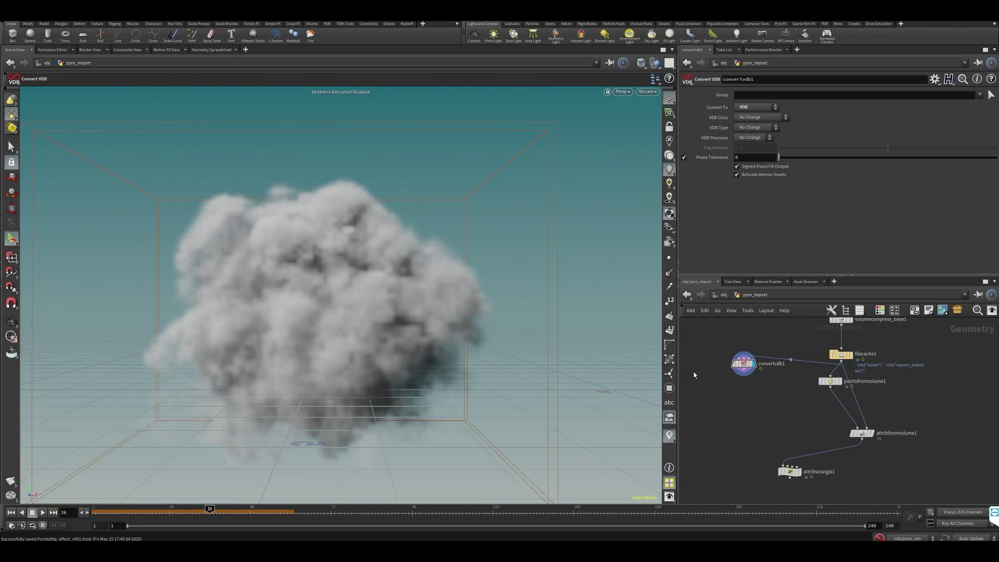
{"action": "key", "text": "Tab"}
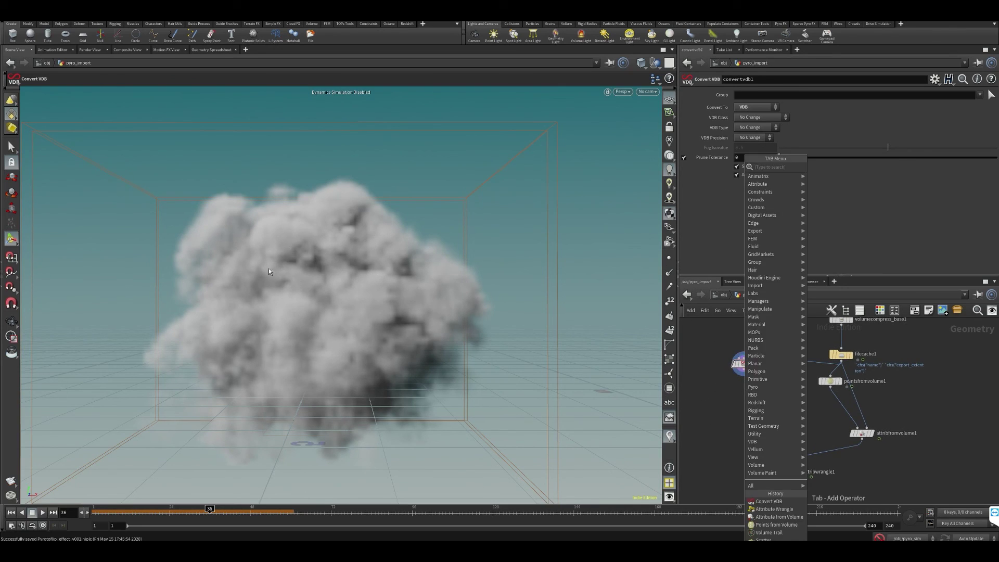
{"action": "mouse_move", "coordinate": [760, 365]}
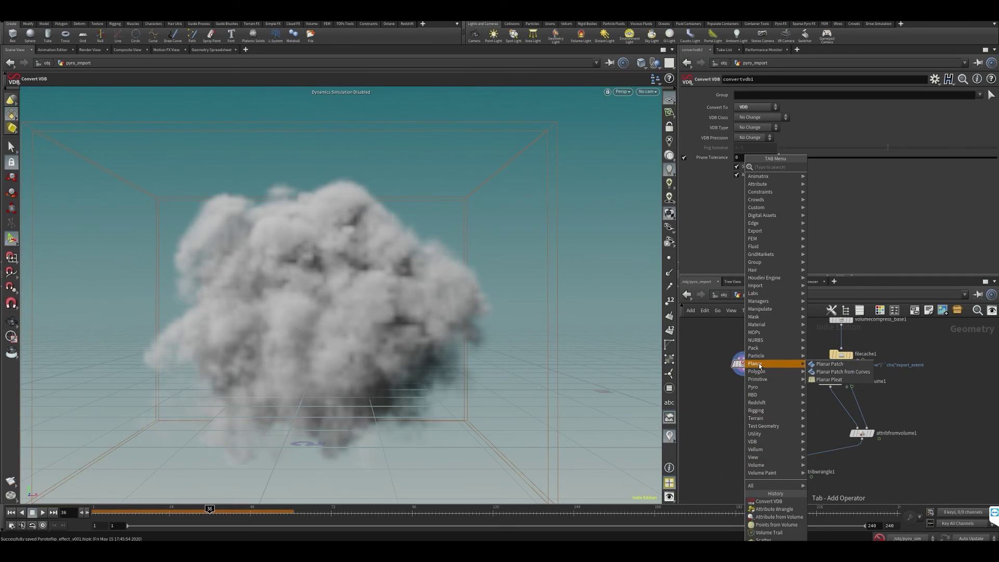
{"action": "type", "text": "vdb vis"}
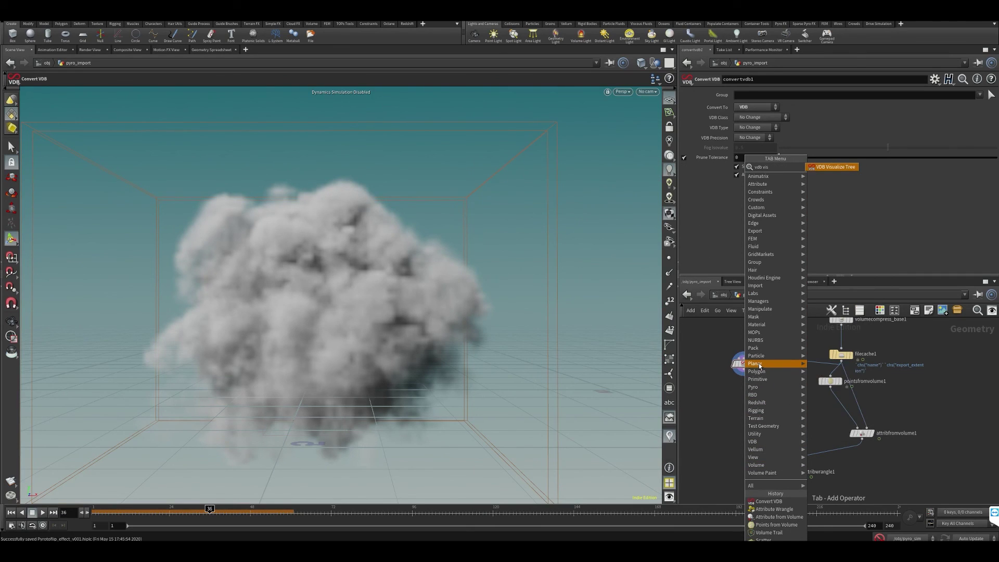
{"action": "left_click", "coordinate": [831, 166]}
{"action": "scroll", "coordinate": [716, 395], "scroll_direction": "up", "scroll_amount": 3}
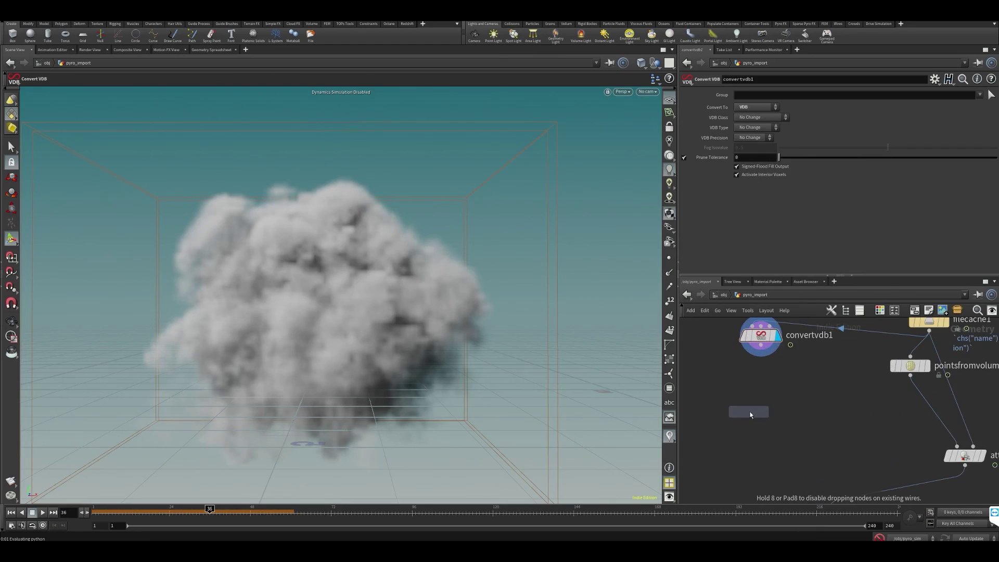
{"action": "left_click", "coordinate": [750, 411]}
{"action": "left_click", "coordinate": [768, 411]}
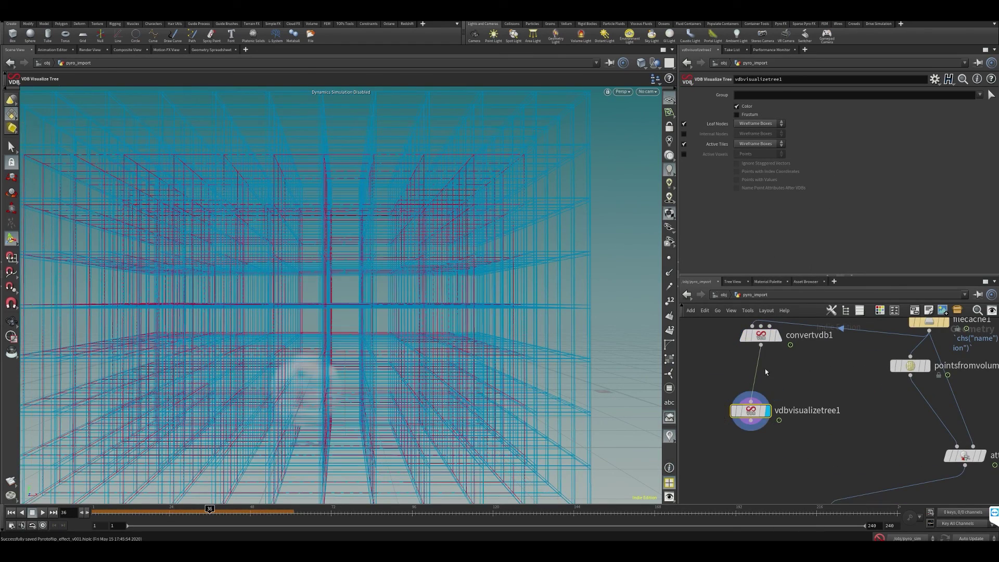
Show the VDB tree's active voxels as points, and turn off its leaf nodes and active tiles
{"action": "right_click_drag", "start_coordinate": [514, 282], "coordinate": [508, 292], "text": "alt"}
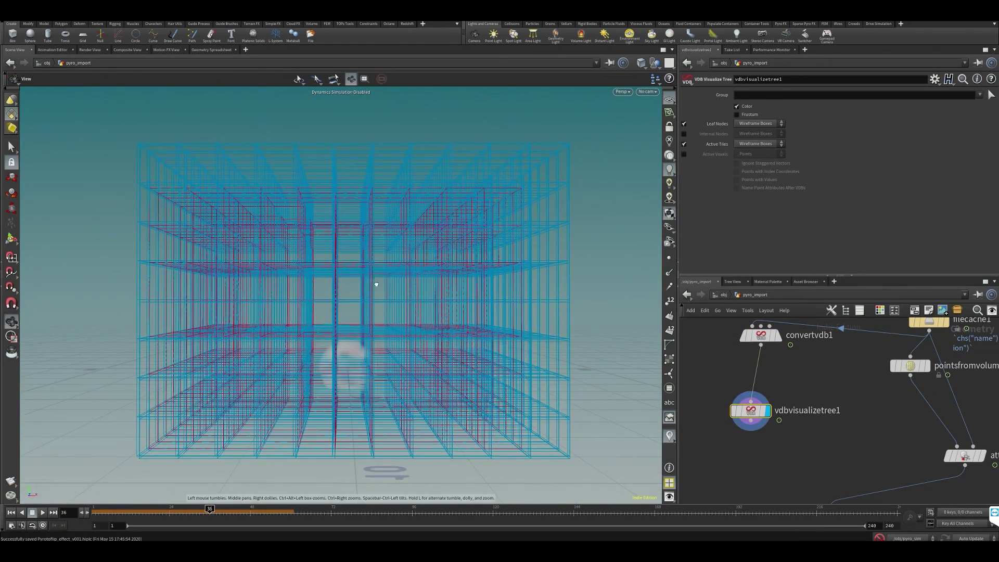
{"action": "mouse_move", "coordinate": [376, 283]}
{"action": "left_mouse_down", "text": "alt"}
{"action": "mouse_move", "coordinate": [397, 294]}
{"action": "mouse_move", "coordinate": [373, 278]}
{"action": "left_mouse_up", "text": "alt"}
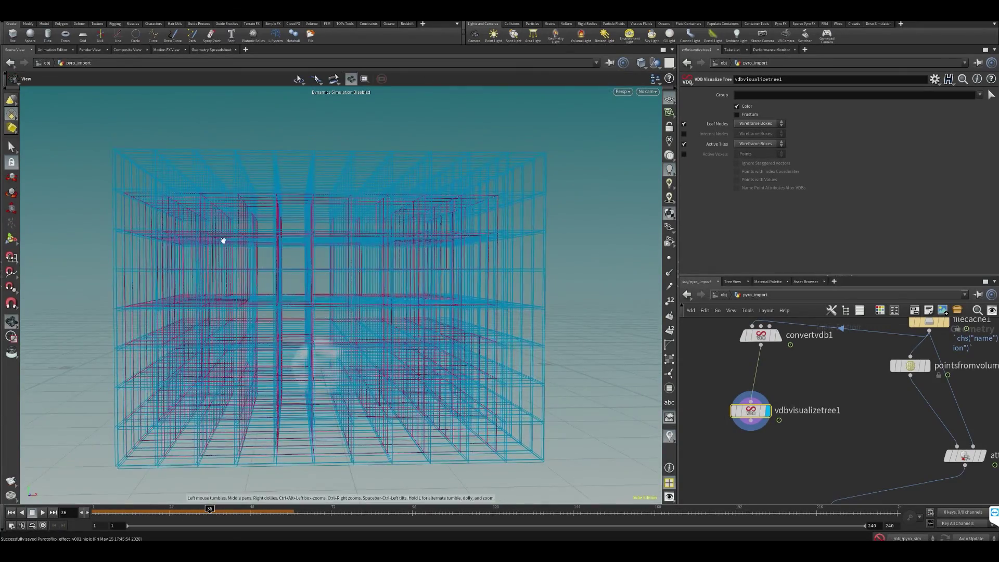
{"action": "mouse_move", "coordinate": [223, 238]}
{"action": "left_mouse_down"}
{"action": "mouse_move", "coordinate": [245, 257]}
{"action": "mouse_move", "coordinate": [237, 241]}
{"action": "left_mouse_up"}
{"action": "mouse_move", "coordinate": [360, 306]}
{"action": "left_mouse_down", "text": "alt"}
{"action": "mouse_move", "coordinate": [379, 310]}
{"action": "mouse_move", "coordinate": [441, 247]}
{"action": "left_mouse_up", "text": "alt"}
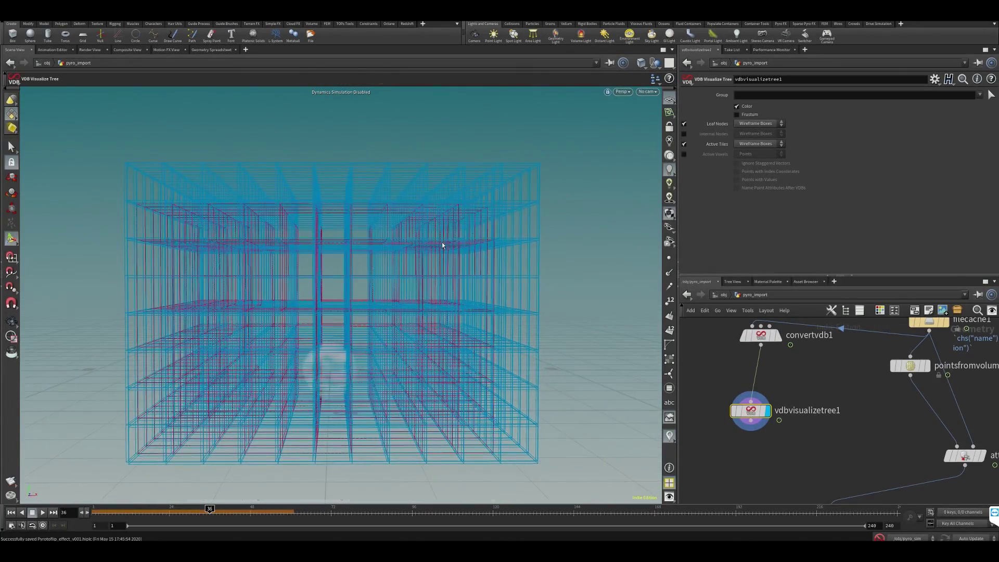
{"action": "left_click", "coordinate": [684, 154]}
{"action": "left_click", "coordinate": [743, 154]}
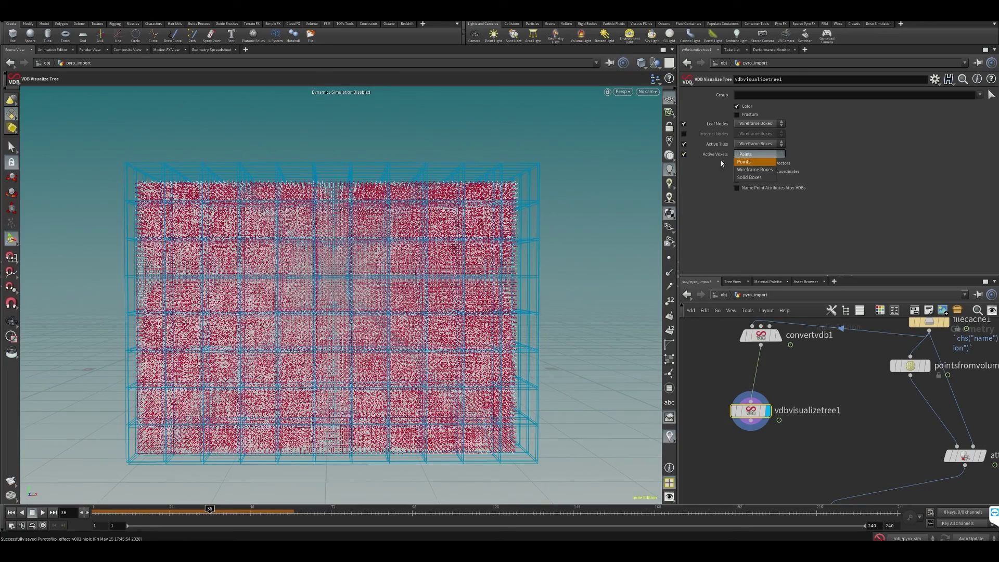
{"action": "left_click", "coordinate": [884, 155]}
{"action": "right_click_drag", "start_coordinate": [361, 277], "coordinate": [448, 273], "text": "alt"}
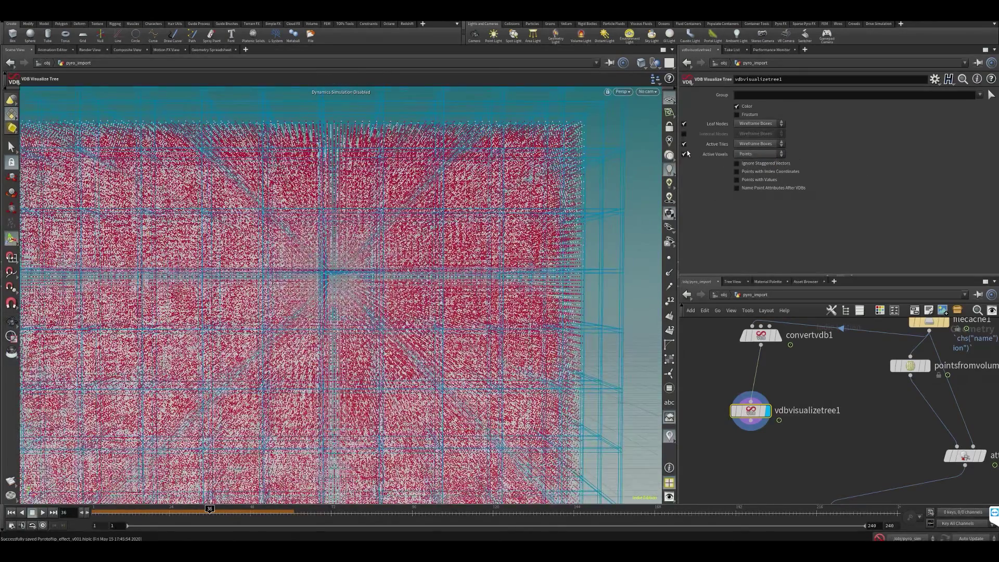
{"action": "left_click", "coordinate": [684, 124]}
{"action": "left_click", "coordinate": [684, 144]}
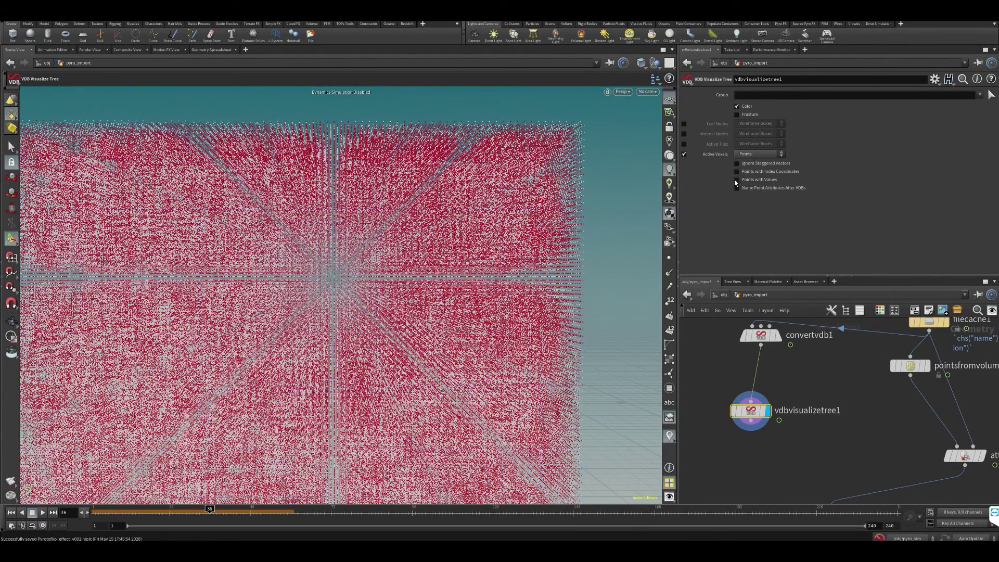
Enable Points with Values on the VDB Visualize Tree node and sort its points by vdb_float in the Geometry Spreadsheet
{"action": "left_click", "coordinate": [748, 179]}
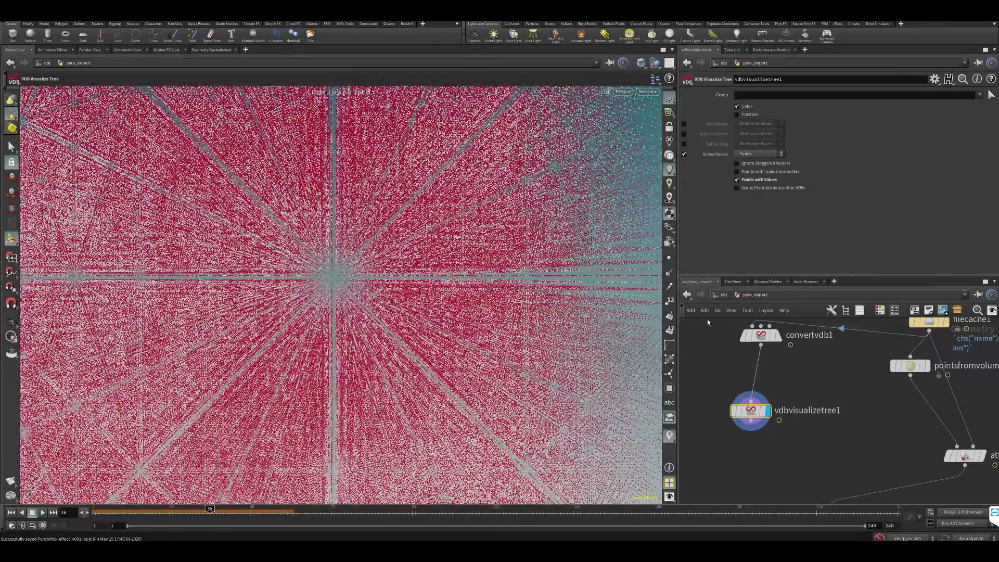
{"action": "left_click_drag", "start_coordinate": [751, 410], "coordinate": [753, 399]}
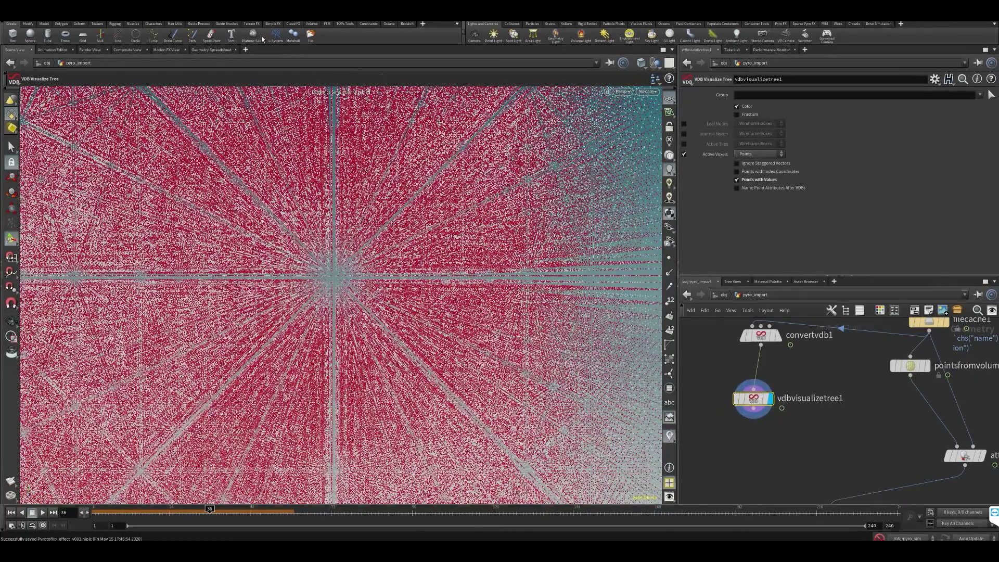
{"action": "left_click", "coordinate": [204, 50]}
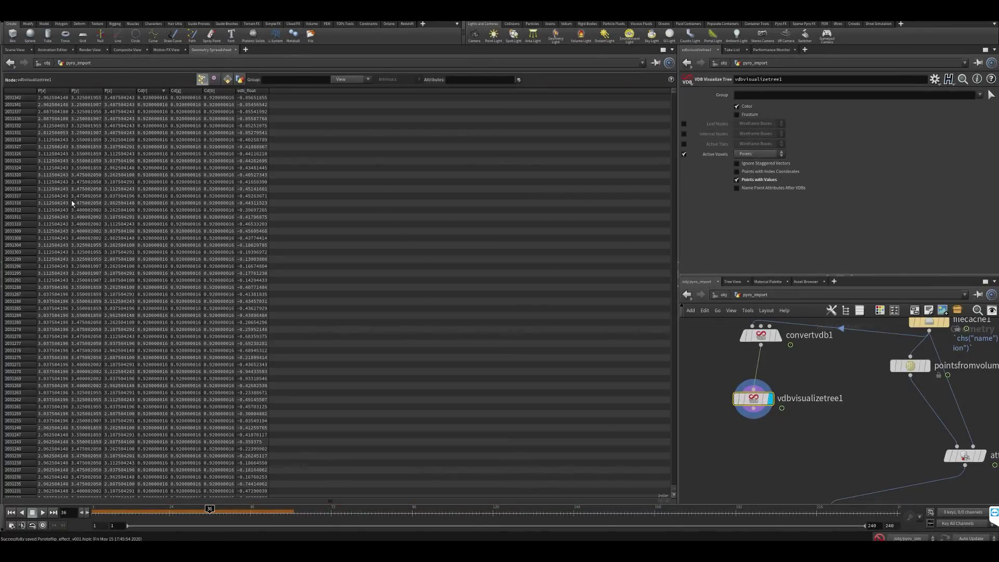
{"action": "left_click", "coordinate": [249, 92]}
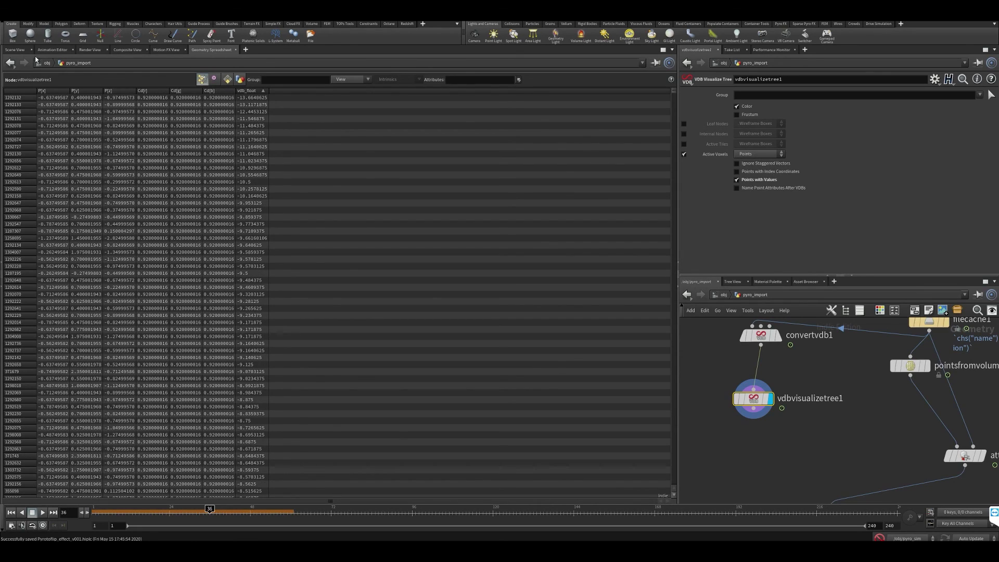
Return to the 3D scene view and check the visualizers listed in the display options
{"action": "left_click", "coordinate": [16, 50]}
{"action": "key", "text": "d"}
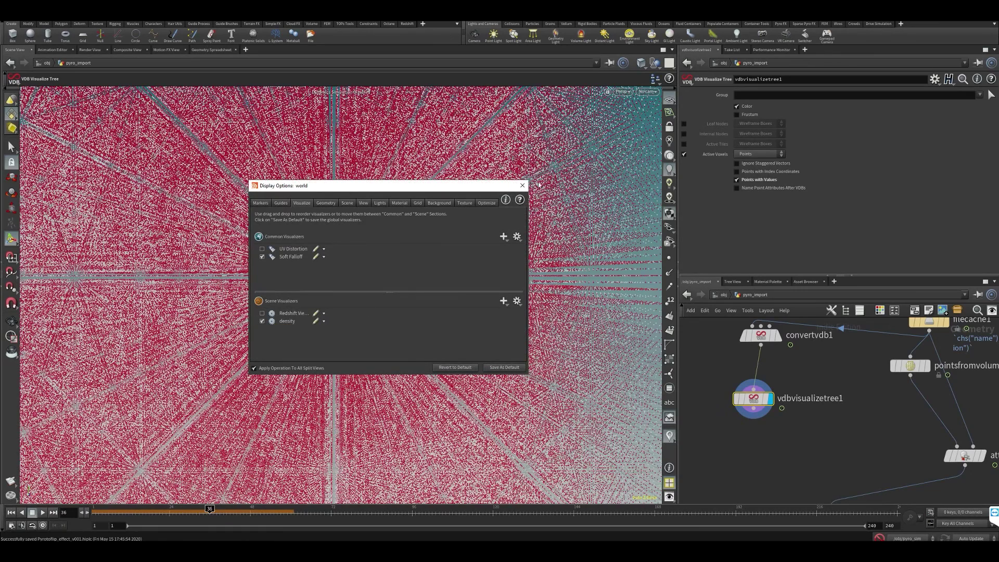
{"action": "left_click", "coordinate": [522, 185]}
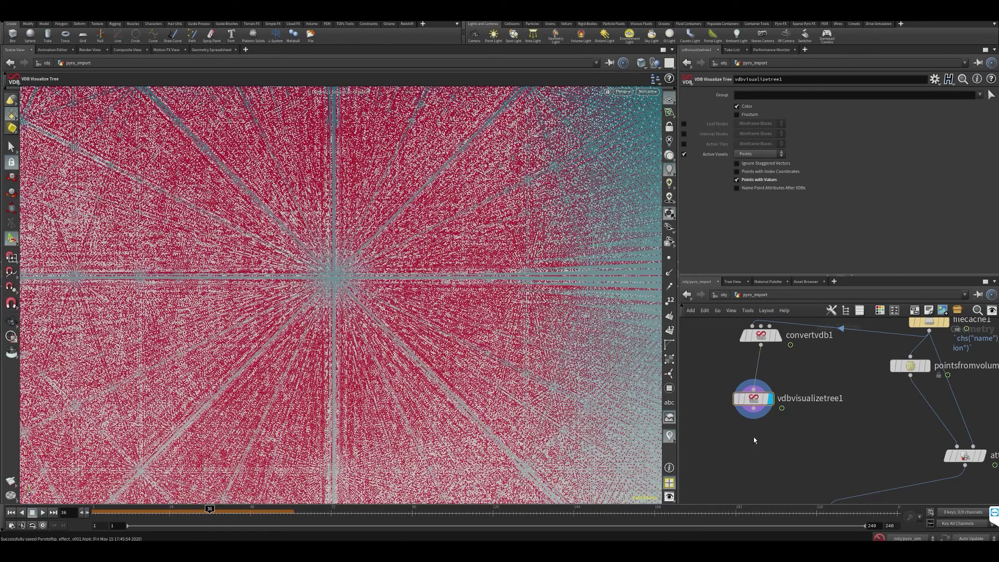
Delete the convertvdb1 and vdbvisualizetree1 nodes, and view the smoke volume from filecache1
{"action": "scroll", "coordinate": [753, 437], "scroll_direction": "down", "scroll_amount": 3}
{"action": "left_click_drag", "start_coordinate": [745, 447], "coordinate": [759, 338]}
{"action": "key", "text": "Delete"}
{"action": "key", "text": "Escape"}
{"action": "scroll", "coordinate": [426, 278], "scroll_direction": "down", "scroll_amount": 8}
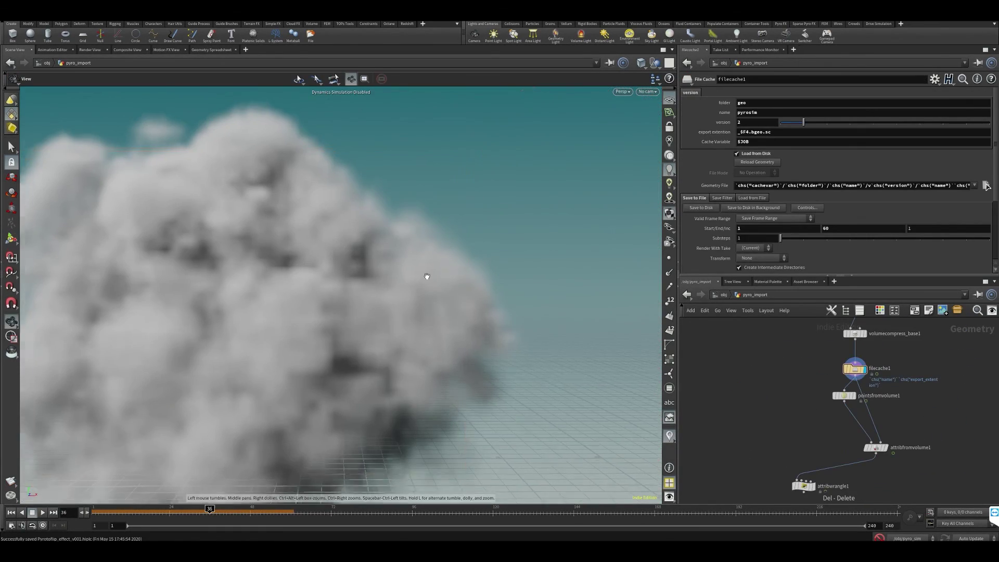
{"action": "left_click_drag", "start_coordinate": [430, 281], "coordinate": [435, 307]}
{"action": "key", "text": "Escape"}
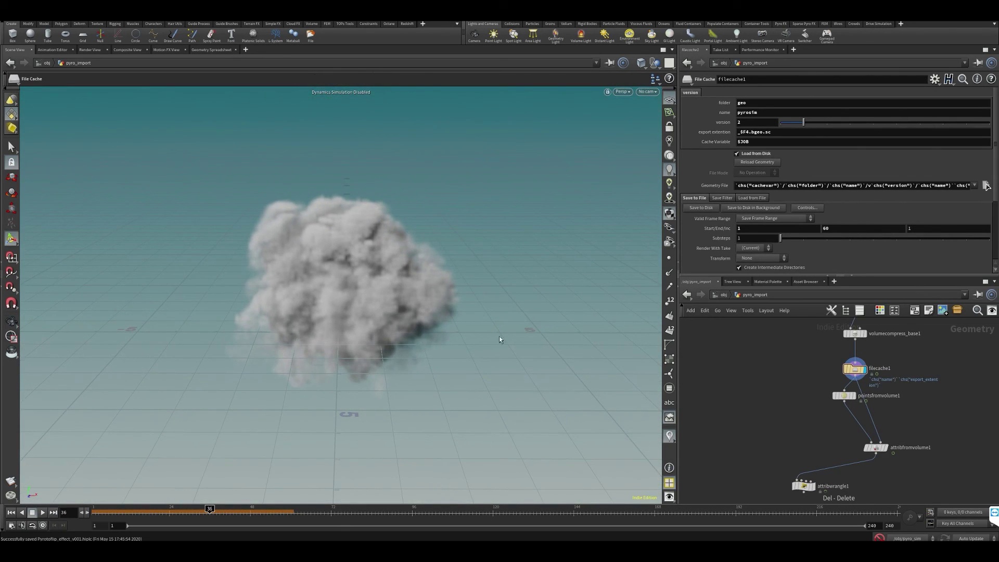
{"action": "middle_click_drag", "start_coordinate": [772, 418], "coordinate": [760, 378]}
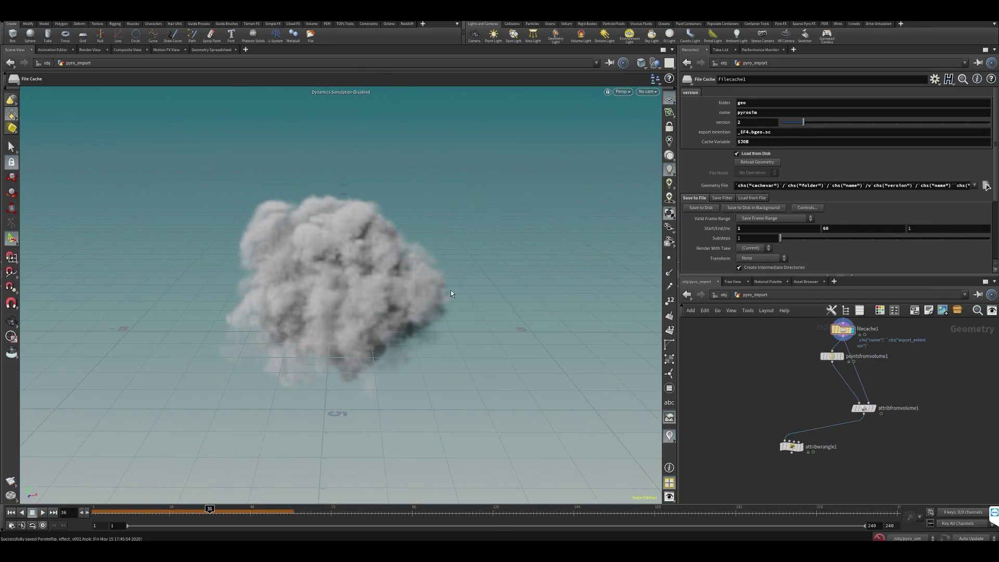
{"action": "key", "text": "Escape"}
{"action": "left_click_drag", "start_coordinate": [450, 293], "coordinate": [450, 271]}
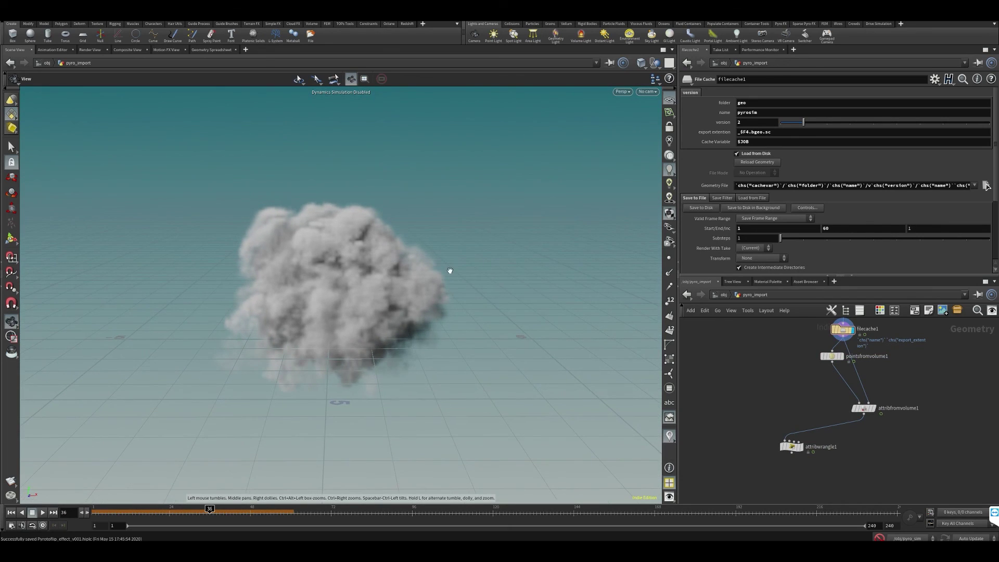
{"action": "key", "text": "Escape"}
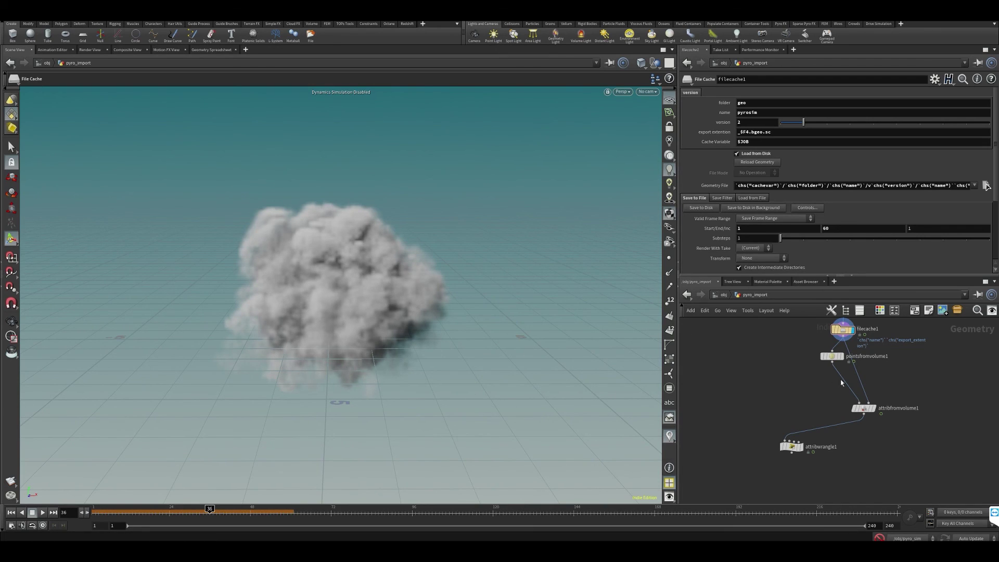
Tidy the layout so attribwrangle1 sits below attribfromvolume1, and select and display attribfromvolume1
{"action": "middle_click_drag", "start_coordinate": [805, 436], "coordinate": [773, 422]}
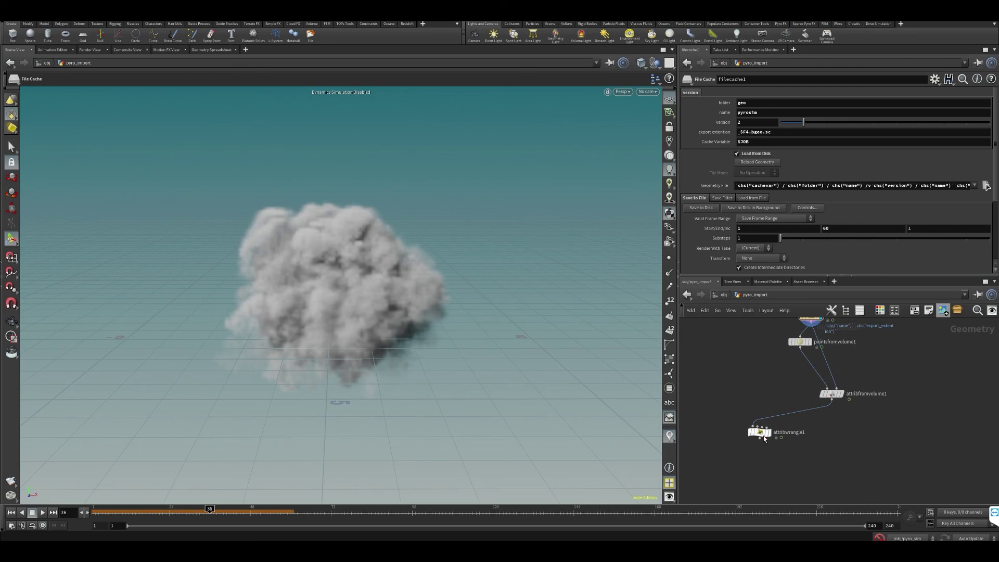
{"action": "key", "text": "l"}
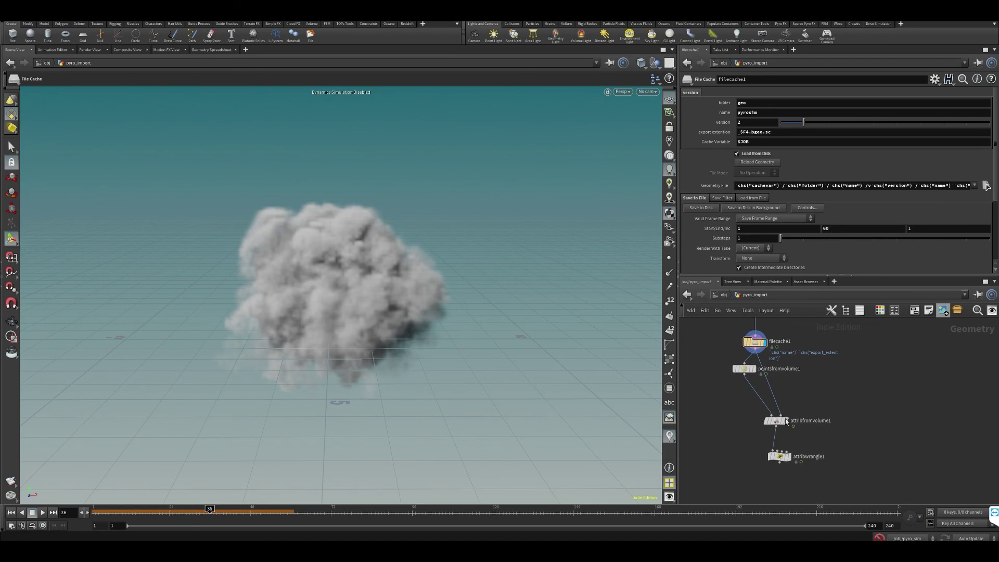
{"action": "left_click", "coordinate": [786, 421]}
{"action": "left_click", "coordinate": [778, 421]}
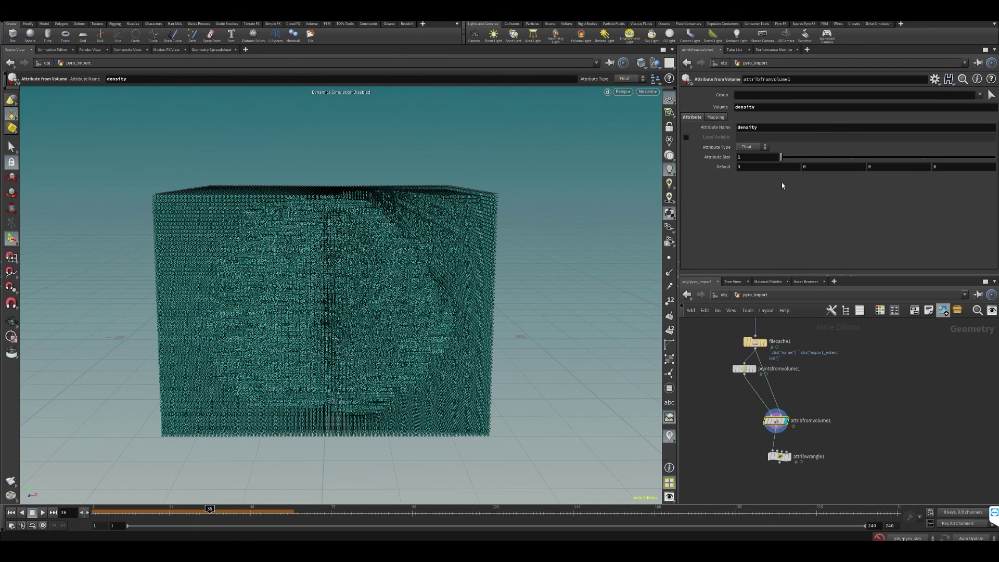
Review the density volume and attribute names on attribfromvolume1, and sort its points by density in the Geometry Spreadsheet
{"action": "left_click", "coordinate": [765, 107]}
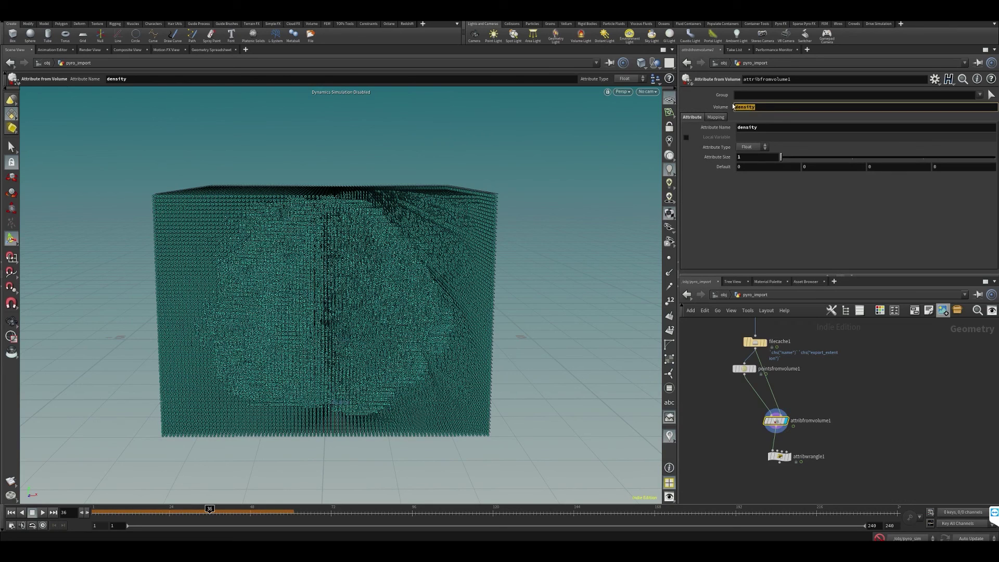
{"action": "double_click", "coordinate": [768, 128]}
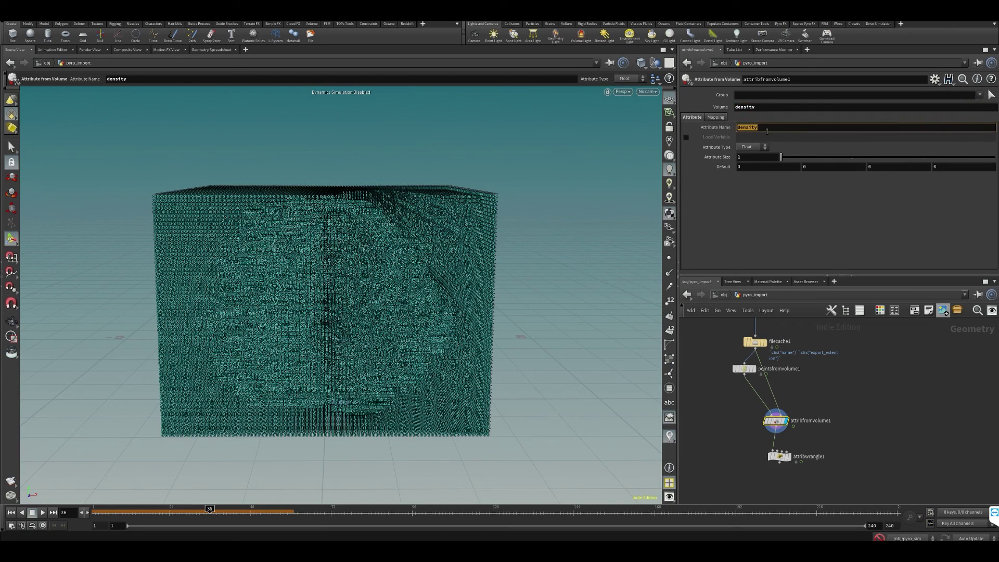
{"action": "left_click", "coordinate": [206, 50]}
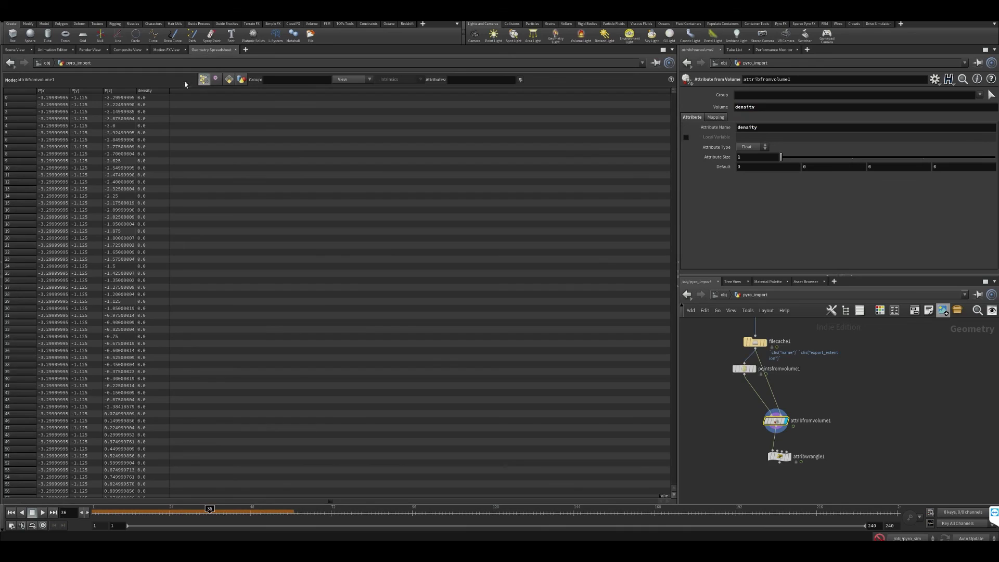
{"action": "left_click", "coordinate": [153, 91]}
{"action": "left_click", "coordinate": [11, 50]}
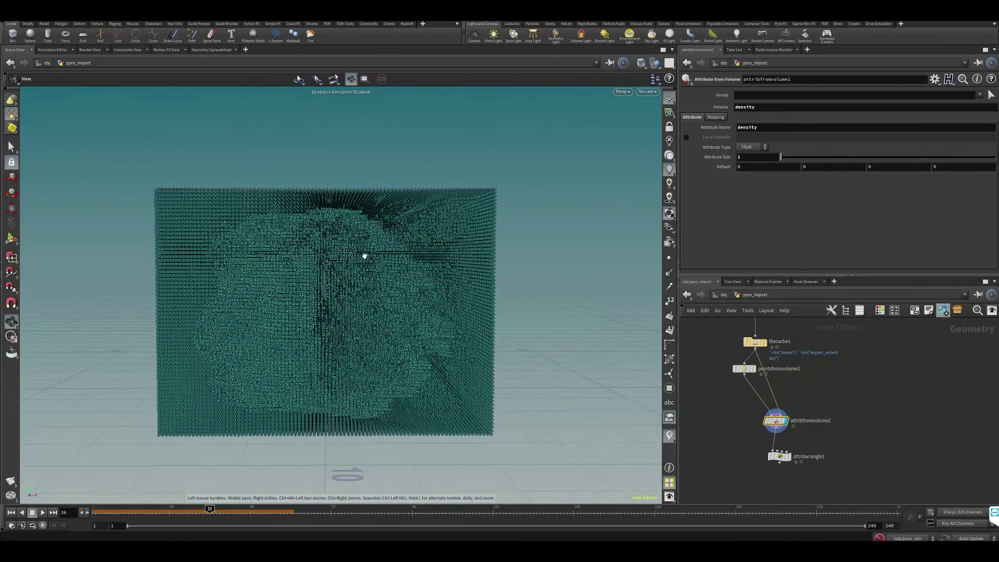
Turn off the density scene visualizer and inspect the plain point grid from several angles
{"action": "middle_click_drag", "start_coordinate": [315, 308], "coordinate": [326, 311], "text": "alt"}
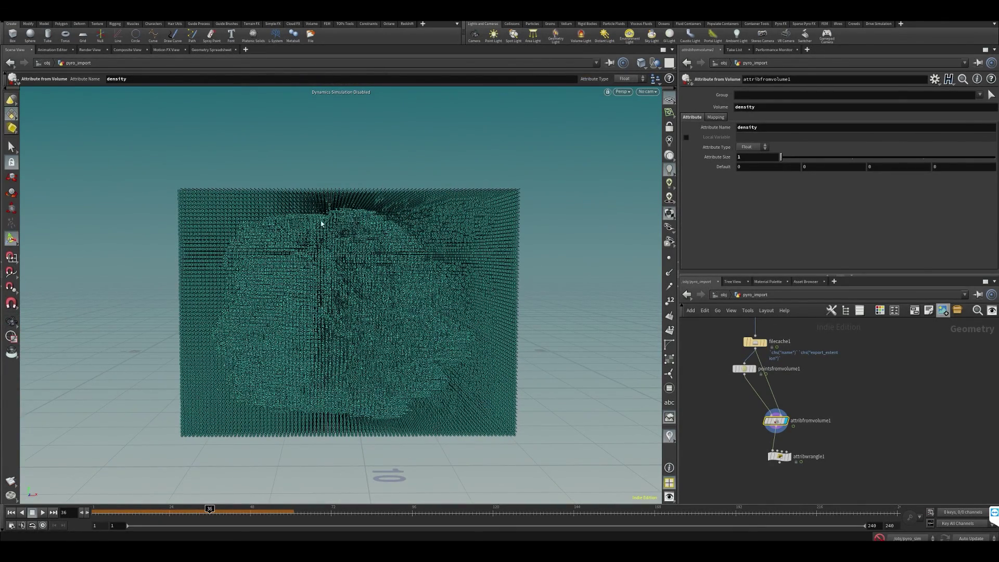
{"action": "key", "text": "d"}
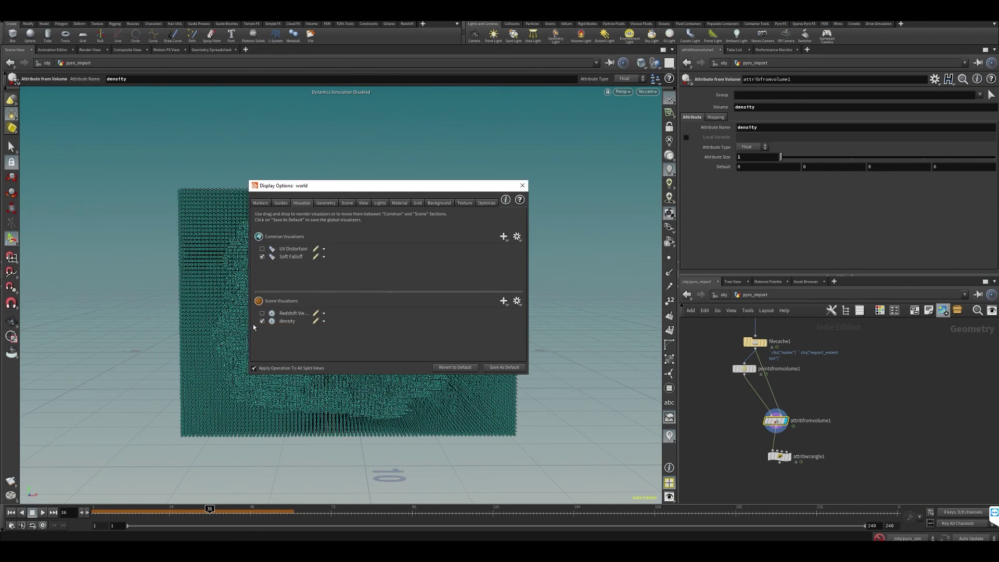
{"action": "left_click", "coordinate": [262, 321]}
{"action": "left_click", "coordinate": [522, 186]}
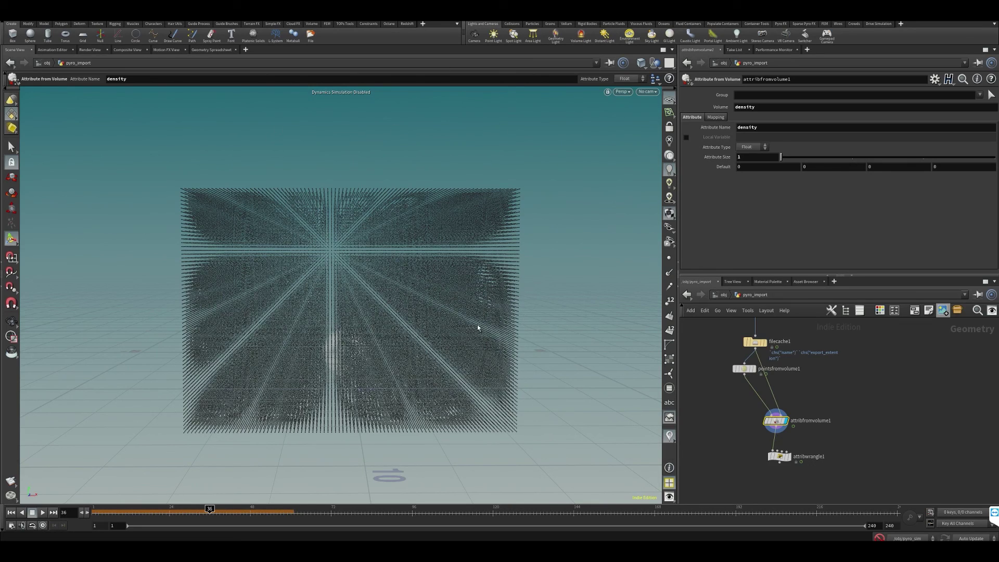
{"action": "key", "text": "Escape"}
{"action": "left_click_drag", "start_coordinate": [381, 283], "coordinate": [346, 275]}
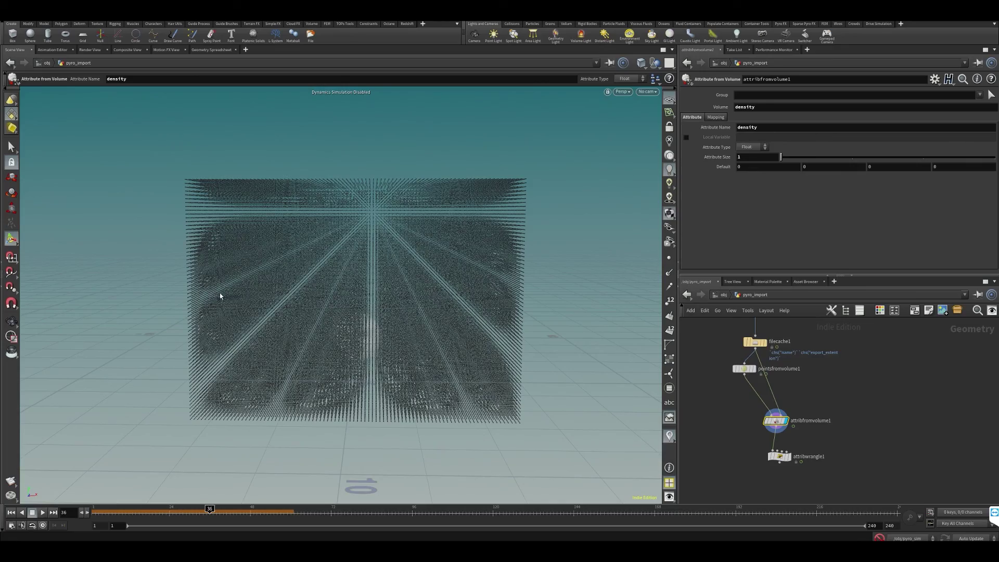
{"action": "mouse_move", "coordinate": [220, 296]}
{"action": "left_mouse_down"}
{"action": "mouse_move", "coordinate": [223, 287]}
{"action": "mouse_move", "coordinate": [235, 303]}
{"action": "left_mouse_up"}
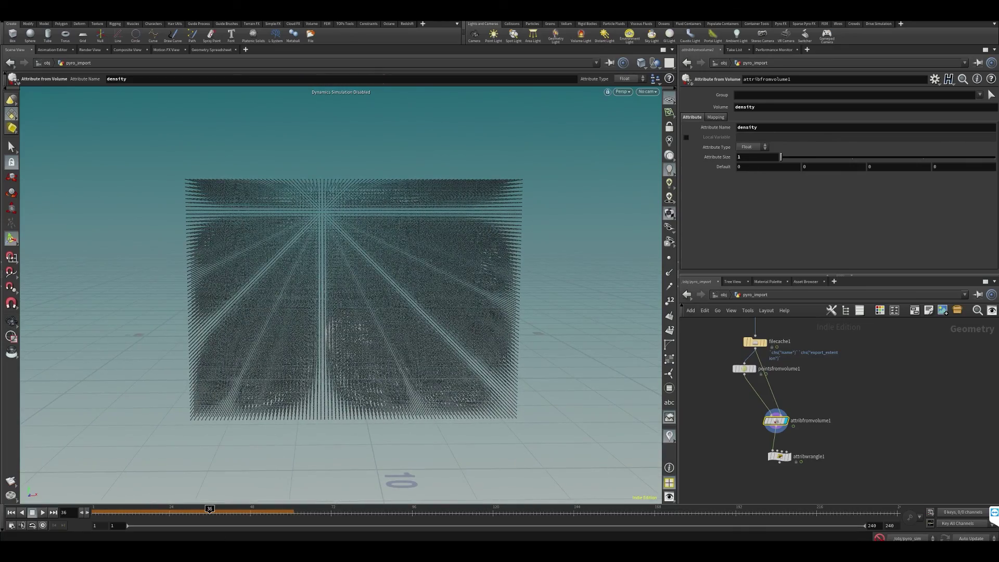